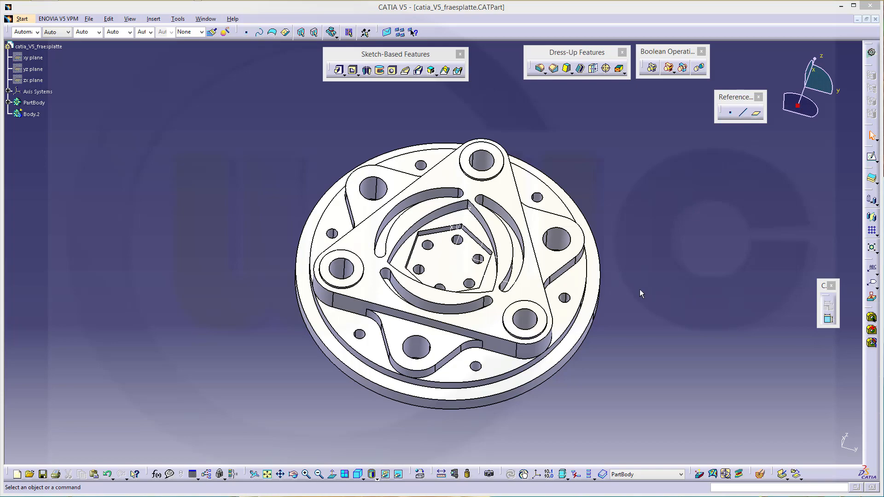
pyautogui.moveTo(640, 293); pyautogui.dragTo(542, 397, button='middle')
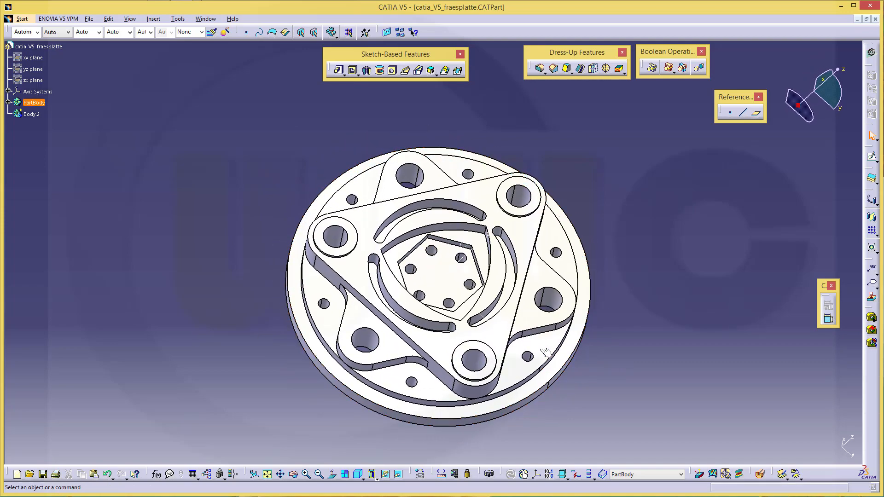
pyautogui.moveTo(596, 296)
pyautogui.mouseDown(button='middle')
pyautogui.moveTo(607, 380)
pyautogui.moveTo(596, 312)
pyautogui.mouseUp(button='middle')
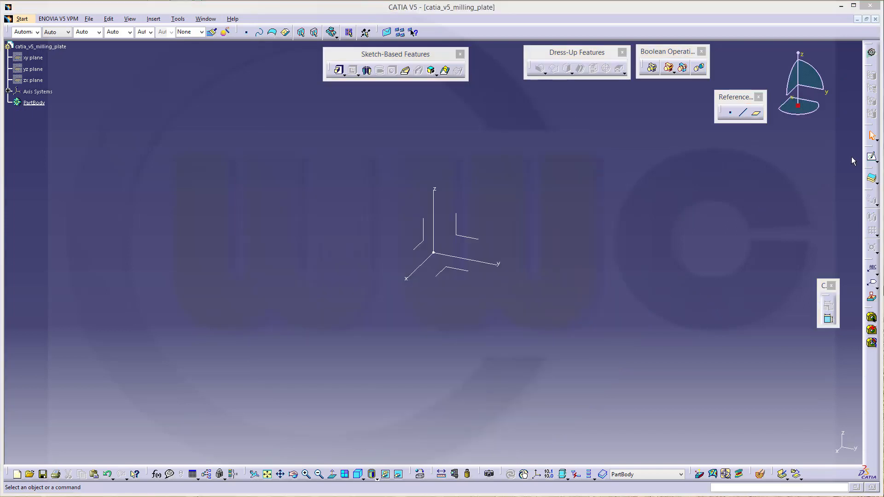
# Start a sketch on the yz plane of the axis system and hide the sketch's H and V axes
pyautogui.click(871, 157)
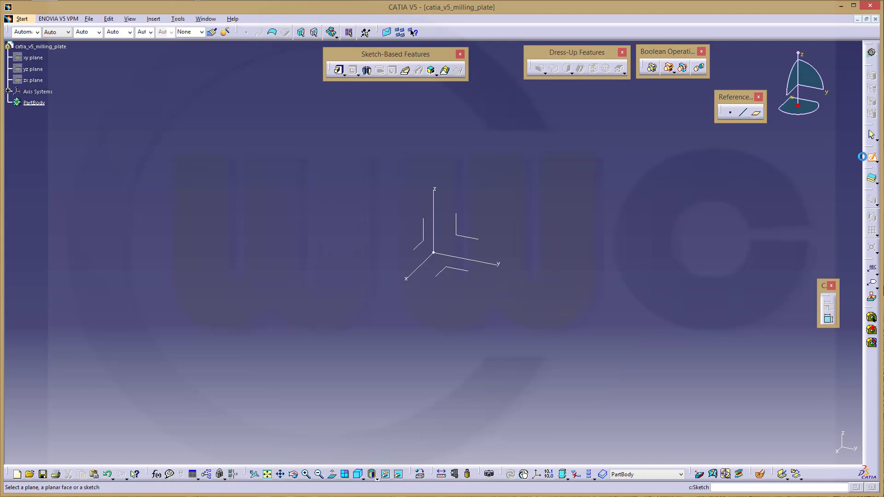
pyautogui.click(476, 240)
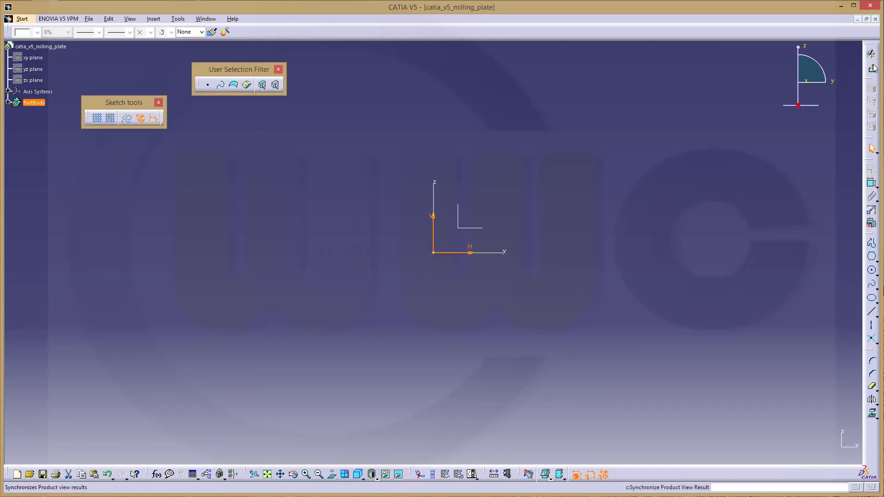
pyautogui.click(385, 479)
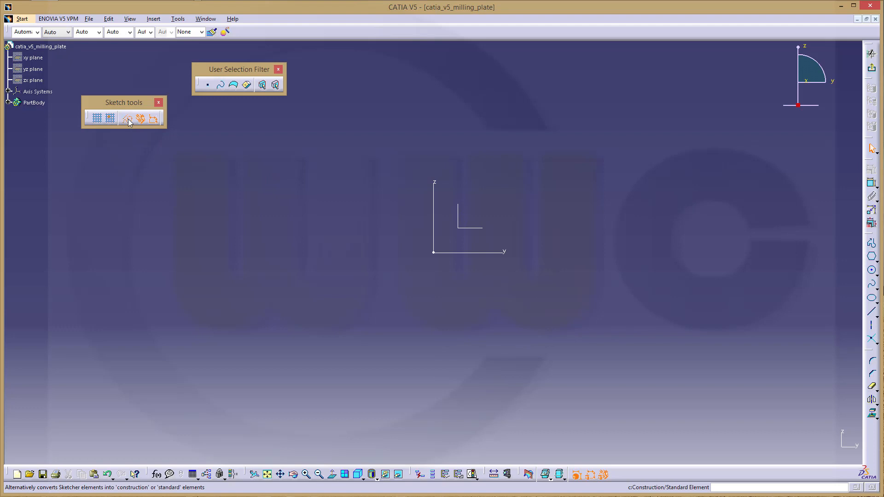
# Draw three concentric construction circles away from the origin, about 71, 107 and 129 mm in diameter
pyautogui.click(871, 272)
pyautogui.click(525, 218)
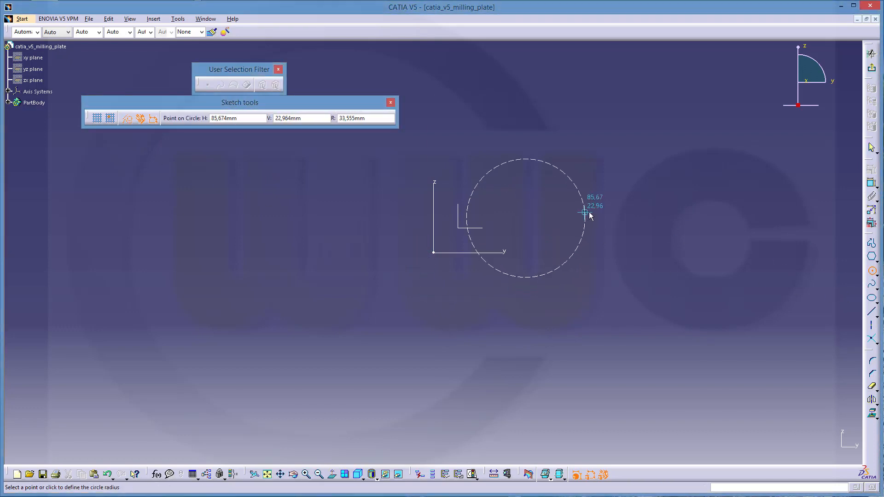
pyautogui.click(588, 213)
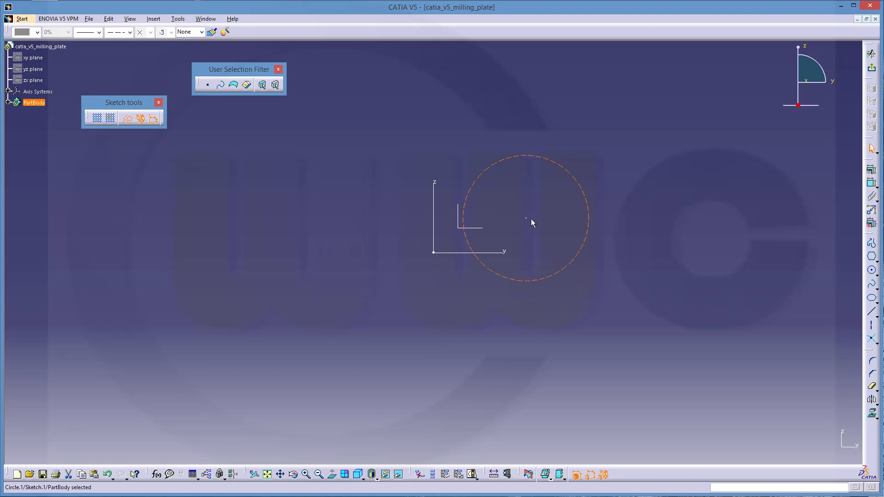
pyautogui.click(871, 271)
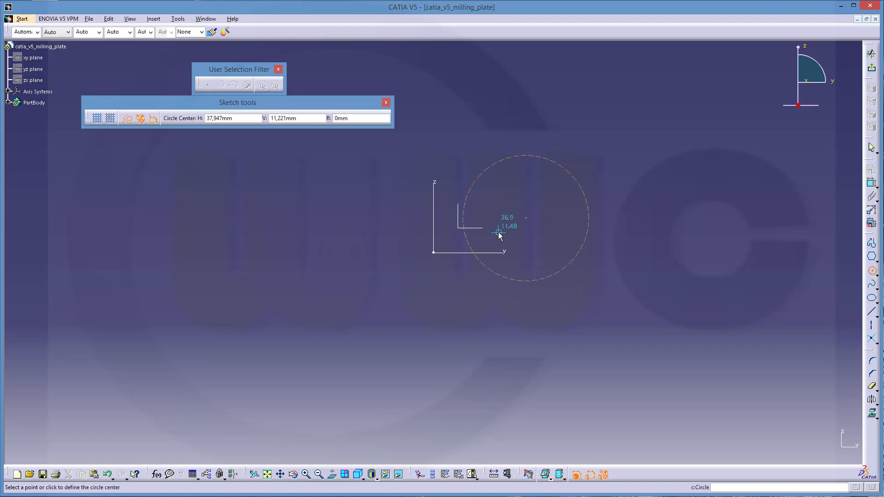
pyautogui.click(528, 221)
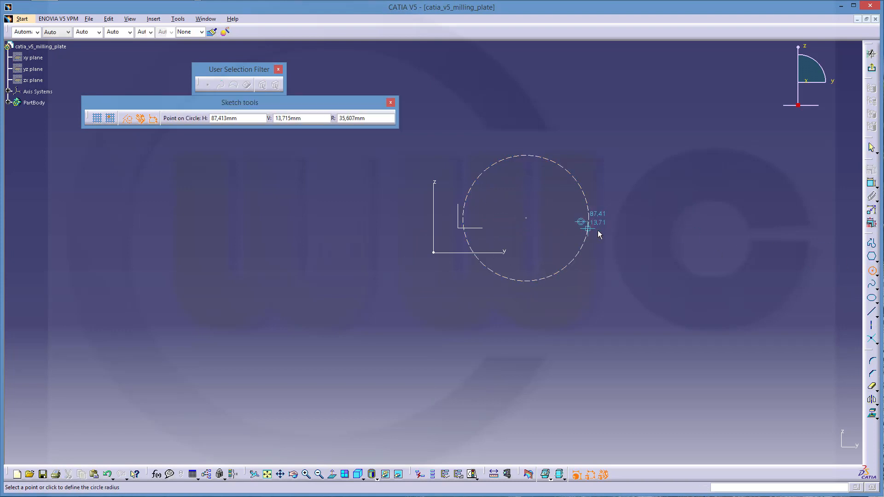
pyautogui.click(617, 235)
pyautogui.click(526, 218)
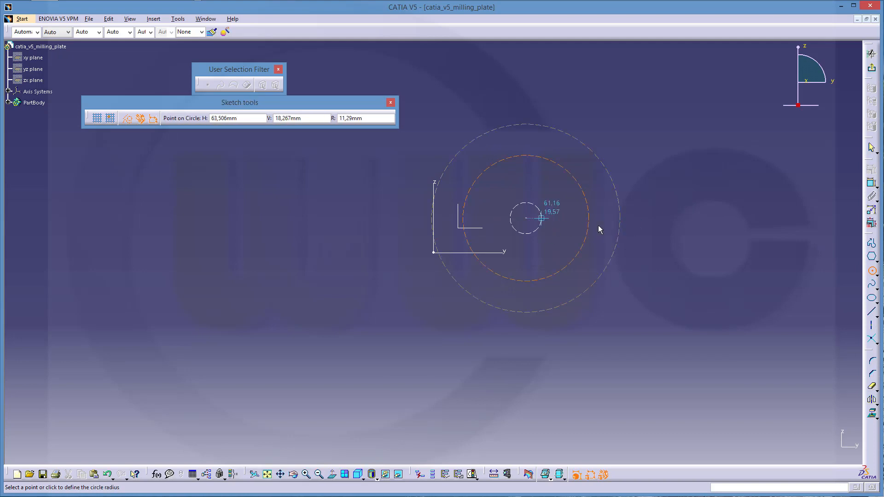
pyautogui.click(638, 225)
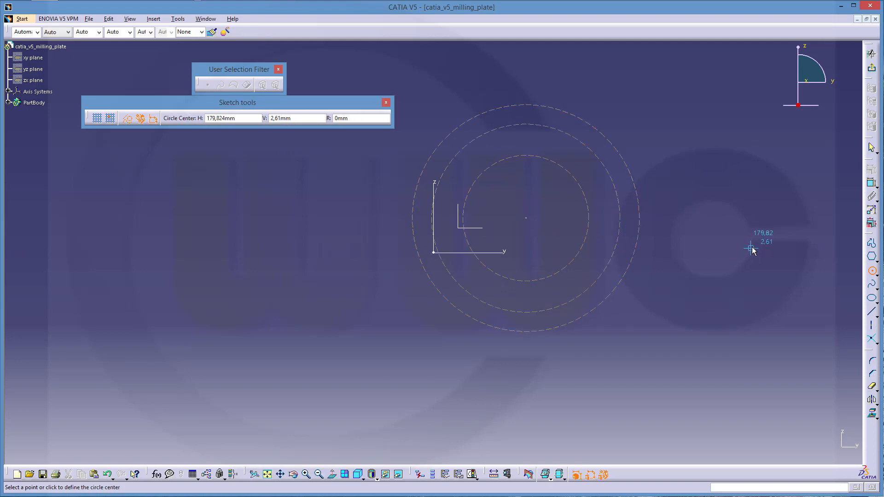
pyautogui.press('Escape')
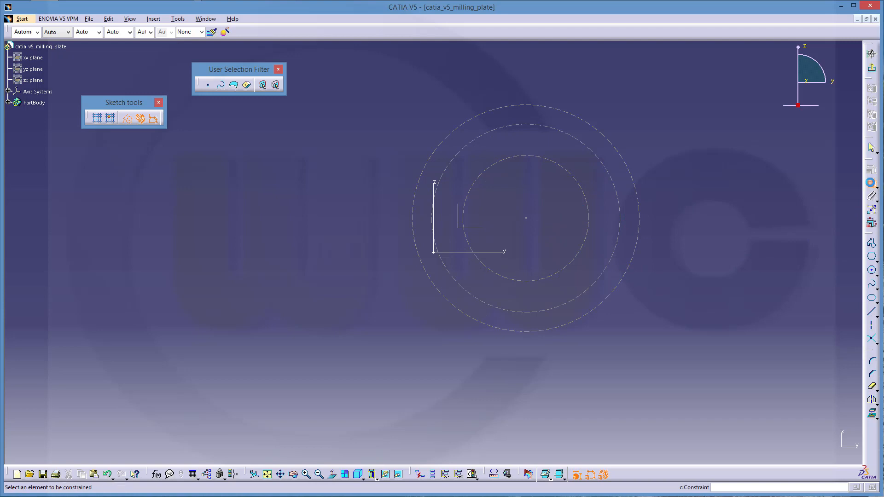
# Constrain the circles' common centre to be coincident with both the y axis and the z axis
pyautogui.click(525, 218)
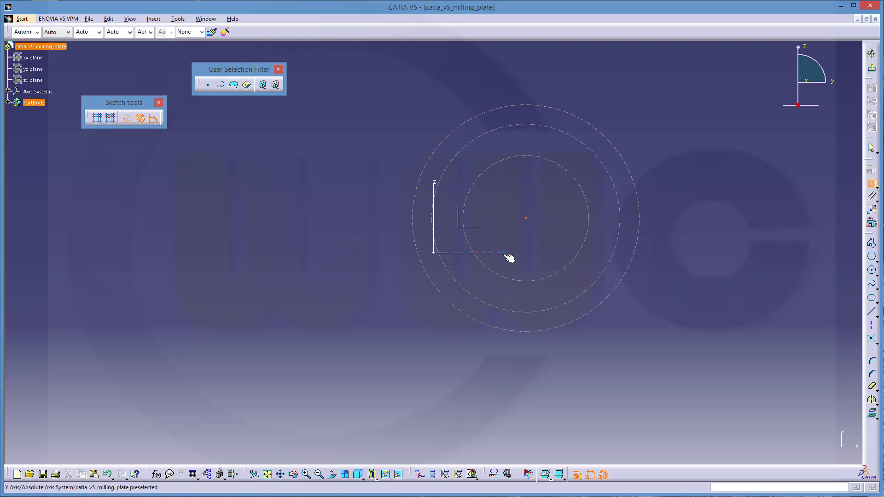
pyautogui.click(505, 252)
pyautogui.rightClick(541, 250)
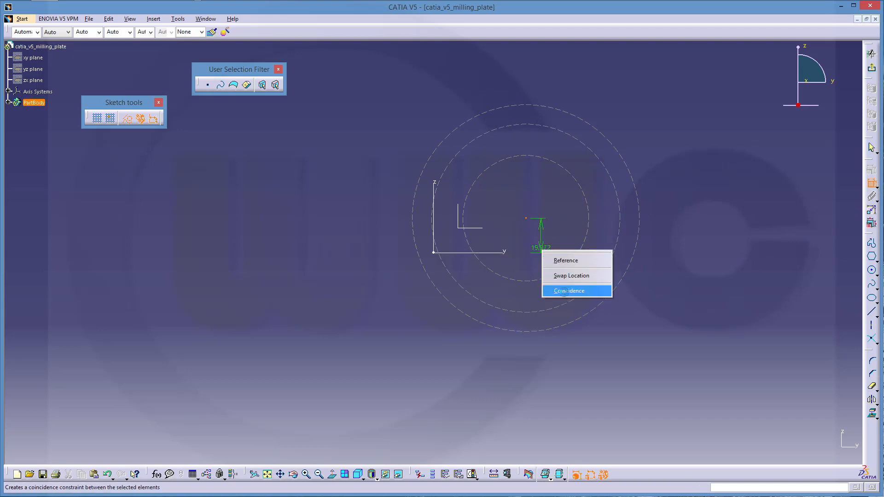
pyautogui.click(567, 291)
pyautogui.click(530, 252)
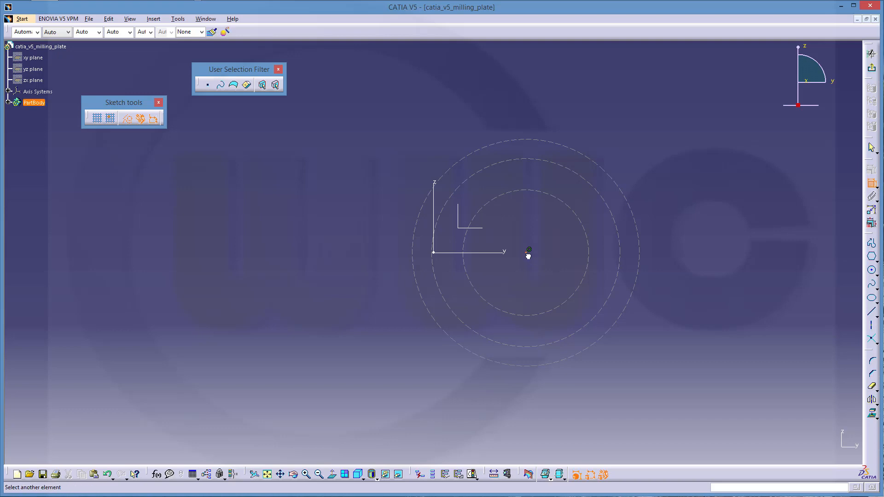
pyautogui.click(435, 194)
pyautogui.rightClick(424, 125)
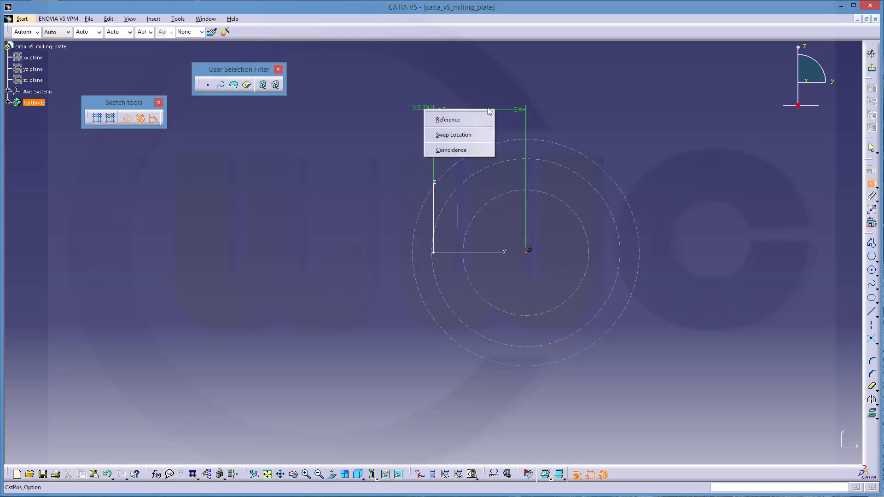
pyautogui.click(444, 148)
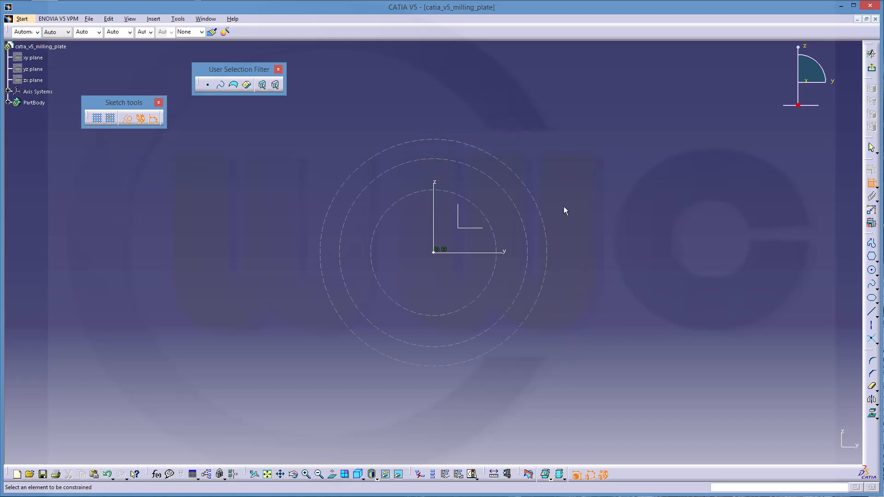
# Dimension the outermost construction circle and set its diameter to 120 mm
pyautogui.click(547, 246)
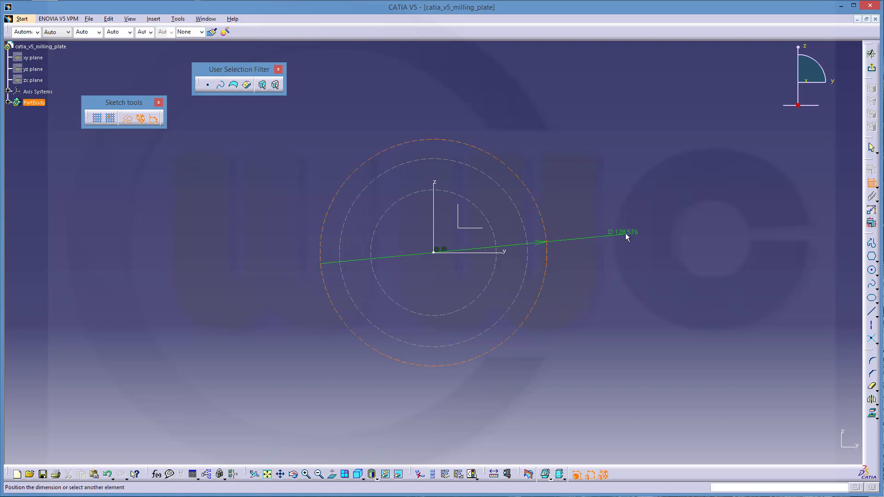
pyautogui.doubleClick(626, 229)
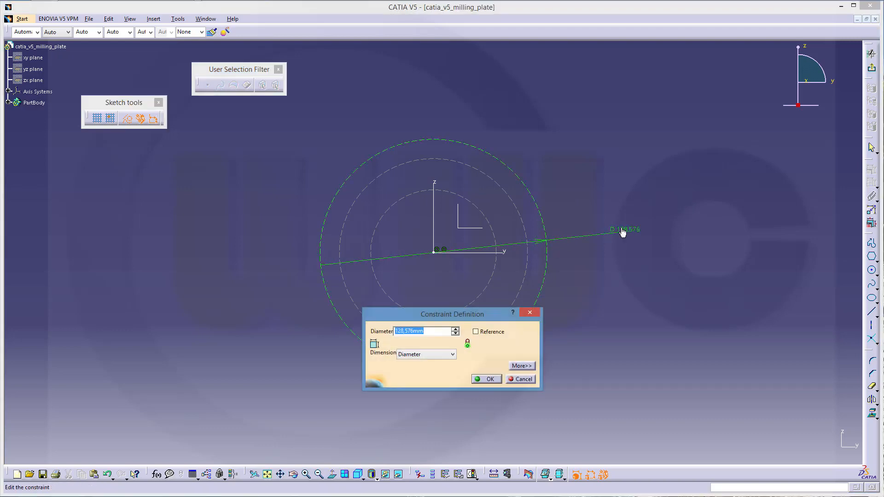
pyautogui.write('120')
pyautogui.press('Return')
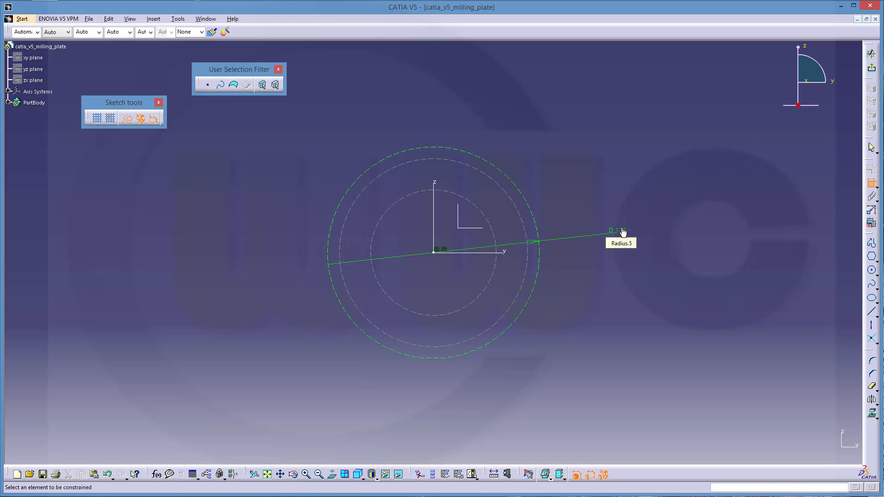
# Dimension the middle construction circle and set its diameter to 100 mm
pyautogui.click(527, 283)
pyautogui.click(618, 291)
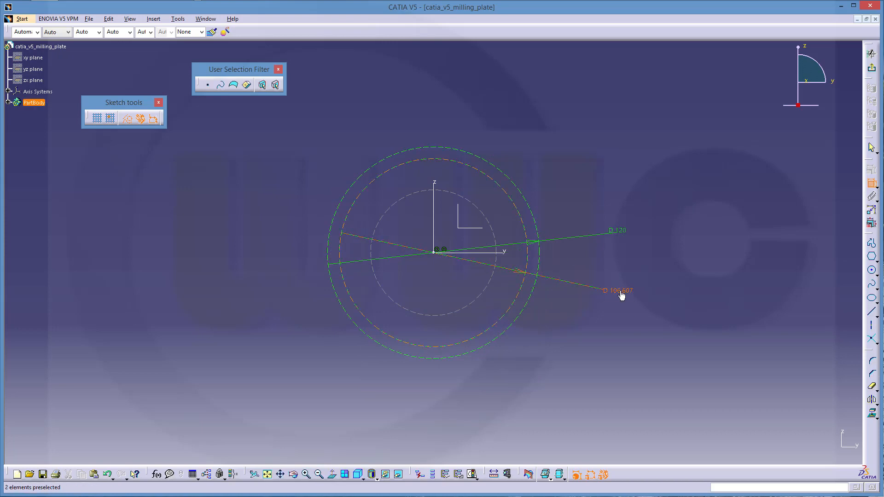
pyautogui.doubleClick(612, 292)
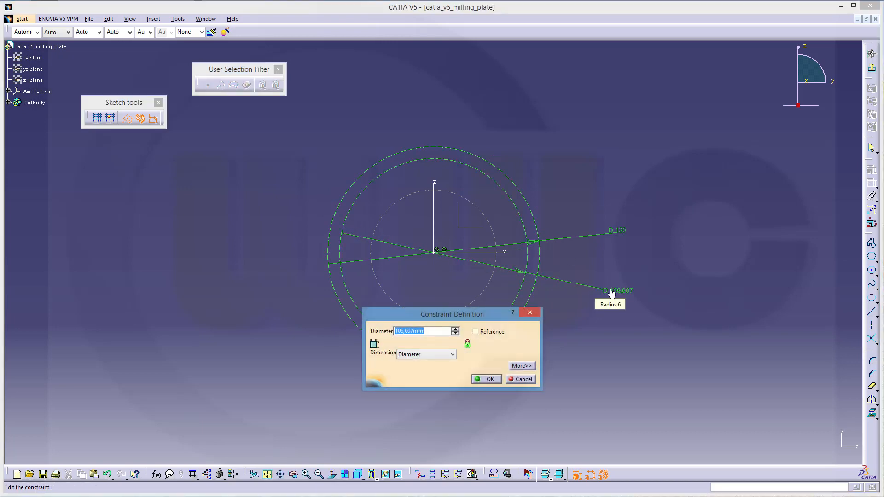
pyautogui.write('100')
pyautogui.press('Return')
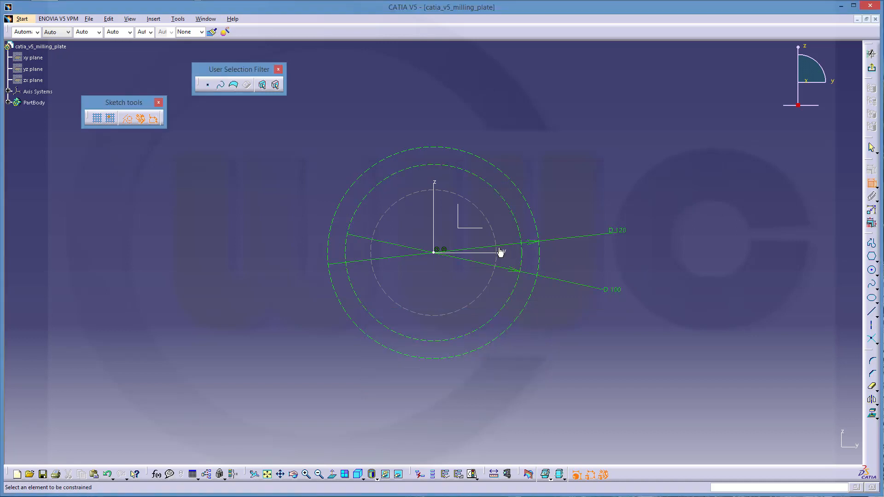
# Dimension the innermost construction circle and set its diameter to 110 mm
pyautogui.click(487, 294)
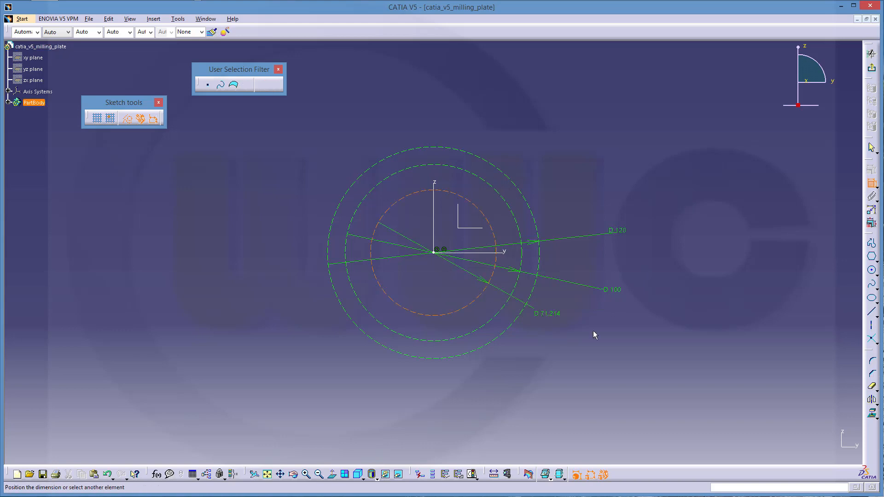
pyautogui.click(593, 330)
pyautogui.doubleClick(595, 331)
pyautogui.write('110mm')
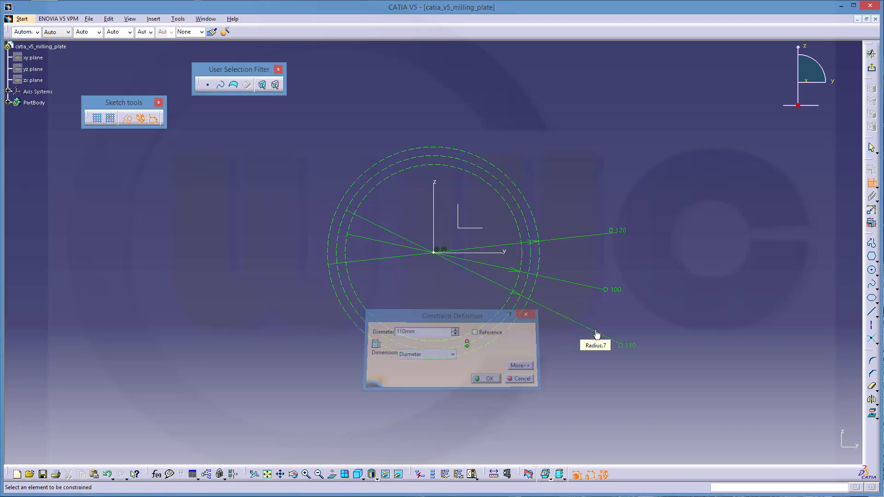
pyautogui.press('Return')
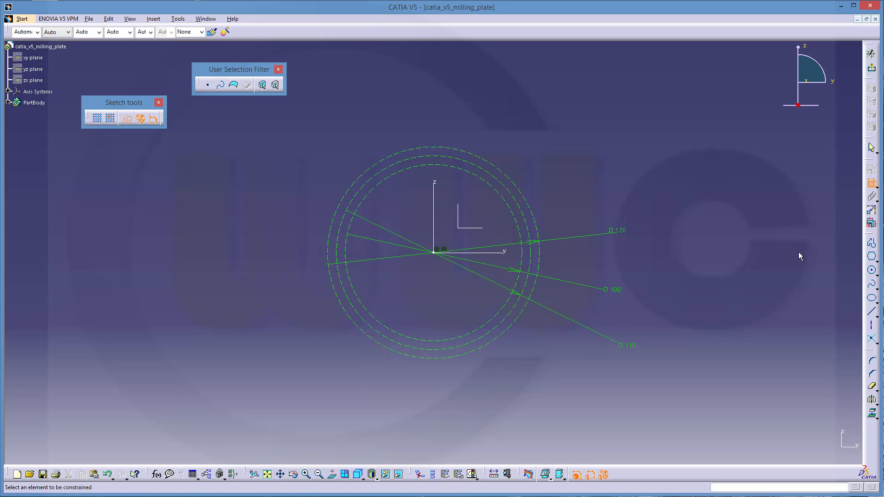
pyautogui.click(872, 245)
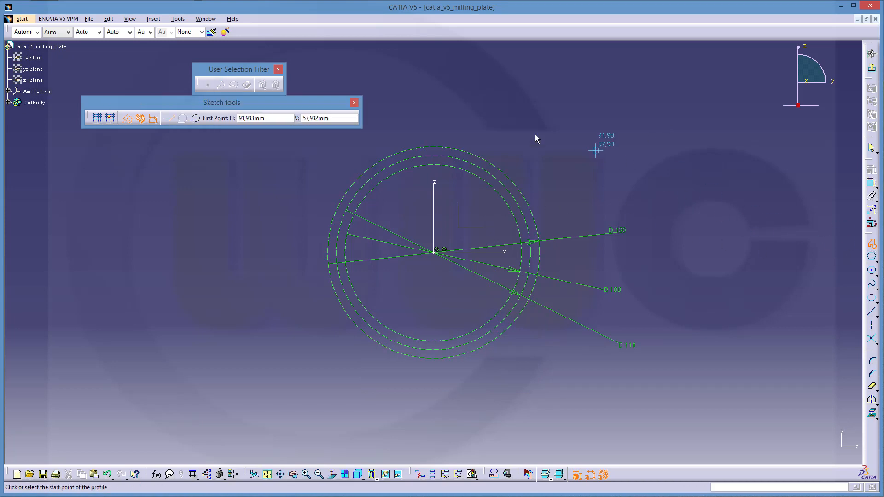
pyautogui.click(456, 167)
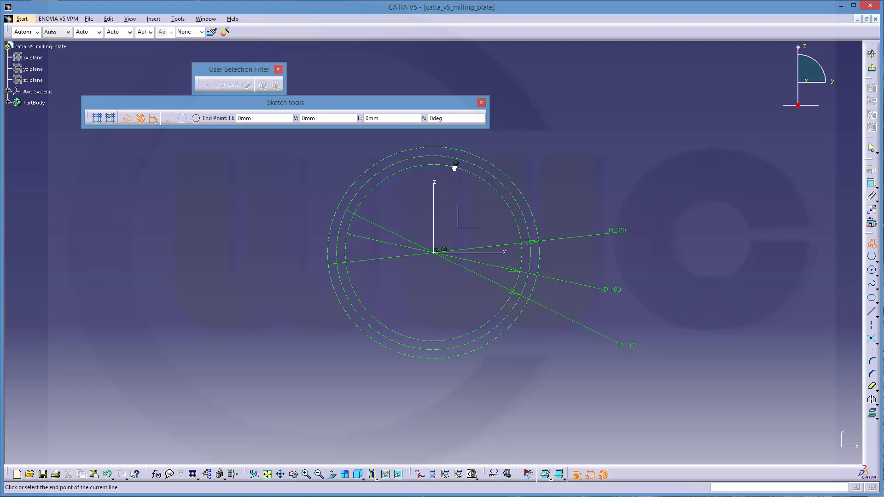
pyautogui.press('Escape')
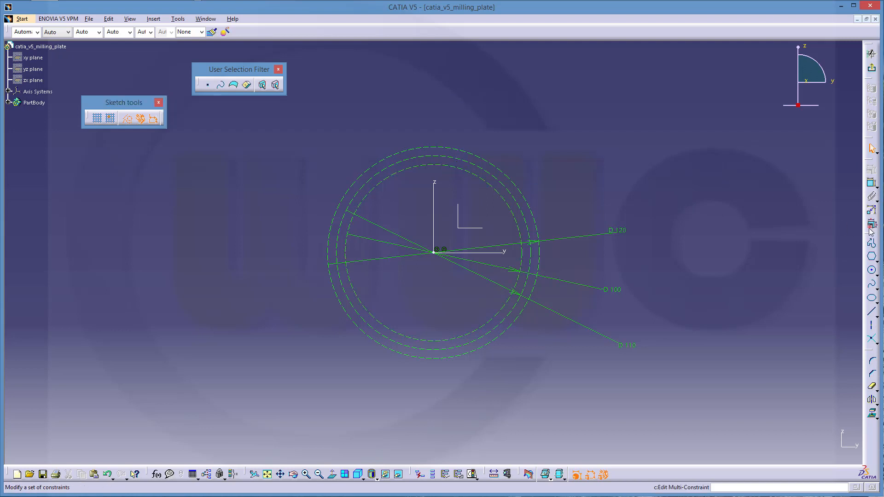
# Draw a closed construction triangle with the Profile tool, placing all three corners on the 120 mm circle
pyautogui.click(872, 242)
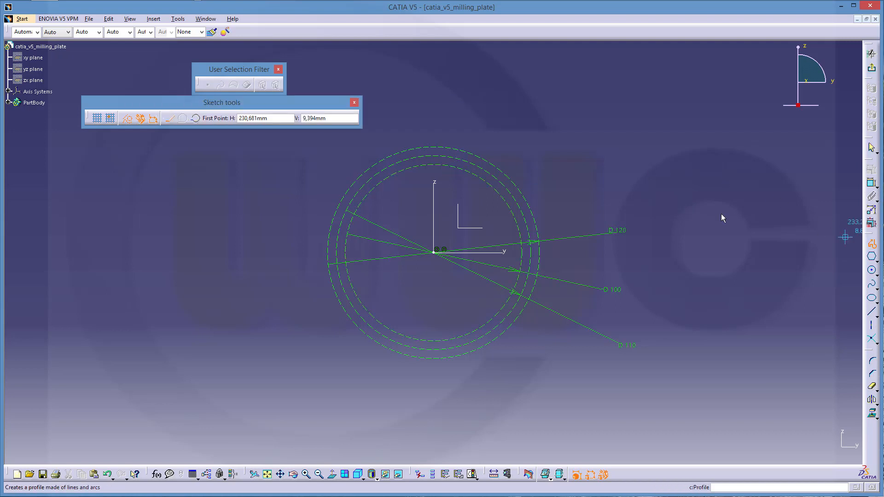
pyautogui.click(460, 148)
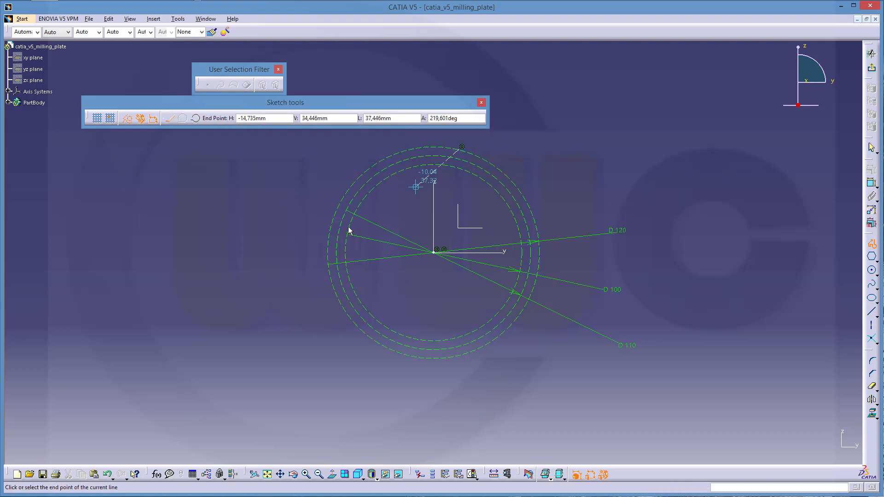
pyautogui.click(348, 311)
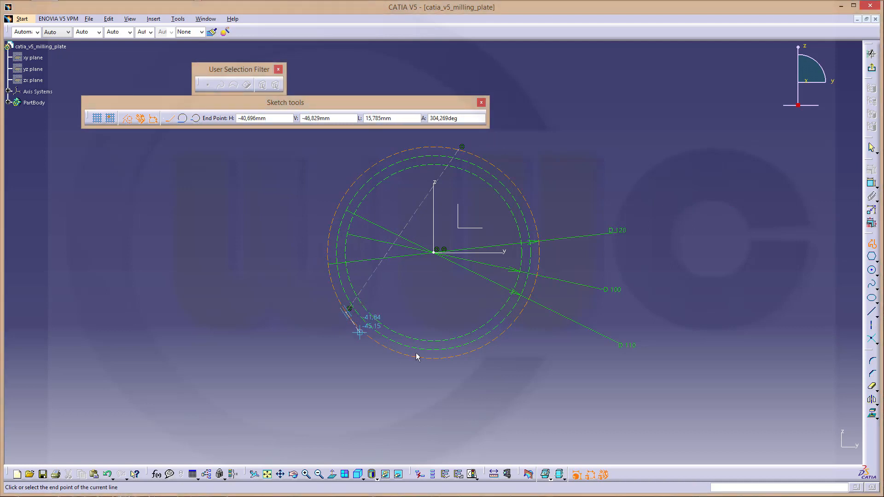
pyautogui.click(515, 322)
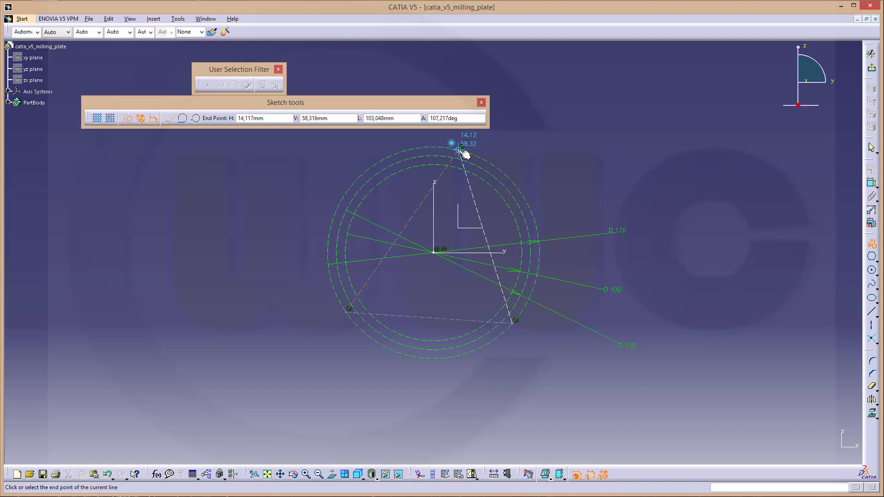
pyautogui.click(462, 148)
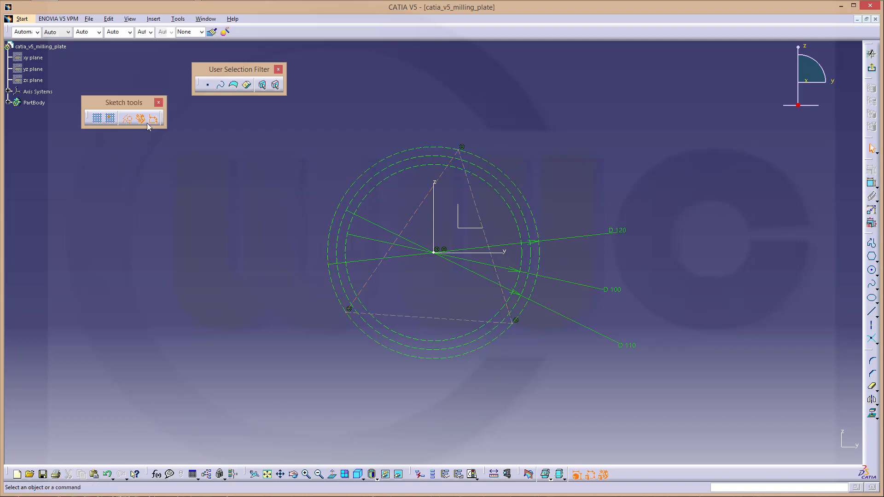
# Convert the triangle's three lines from construction to standard elements
pyautogui.click(380, 267)
pyautogui.keyDown('ctrl'); pyautogui.click(439, 319); pyautogui.keyUp('ctrl')
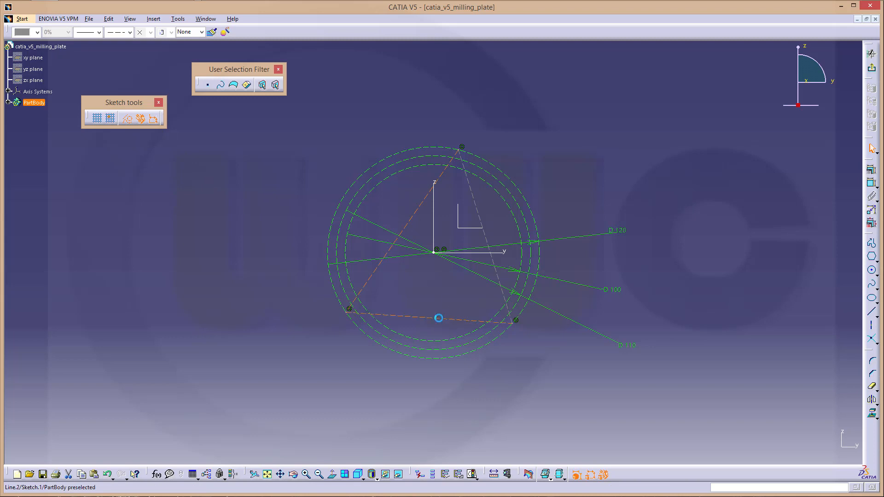
pyautogui.keyDown('ctrl'); pyautogui.click(489, 236); pyautogui.keyUp('ctrl')
pyautogui.click(131, 120)
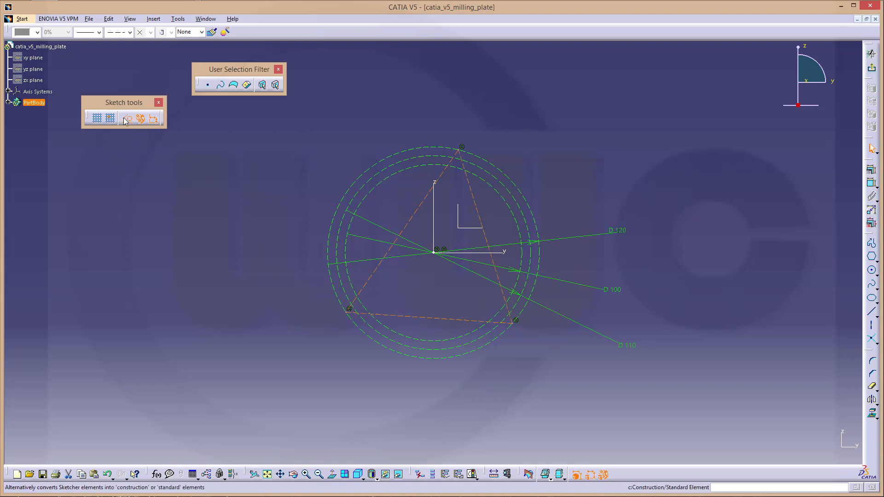
# Constrain the angle between the triangle's left side and base to 60 degrees
pyautogui.click(871, 183)
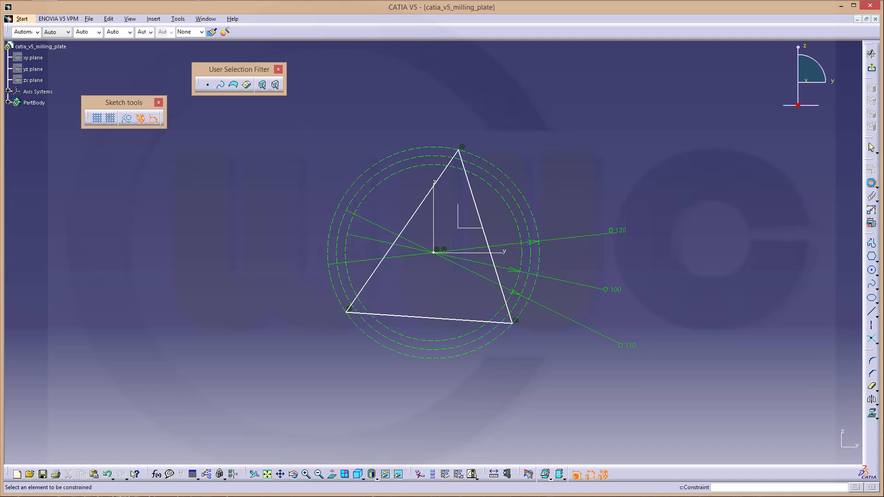
pyautogui.click(368, 282)
pyautogui.click(392, 318)
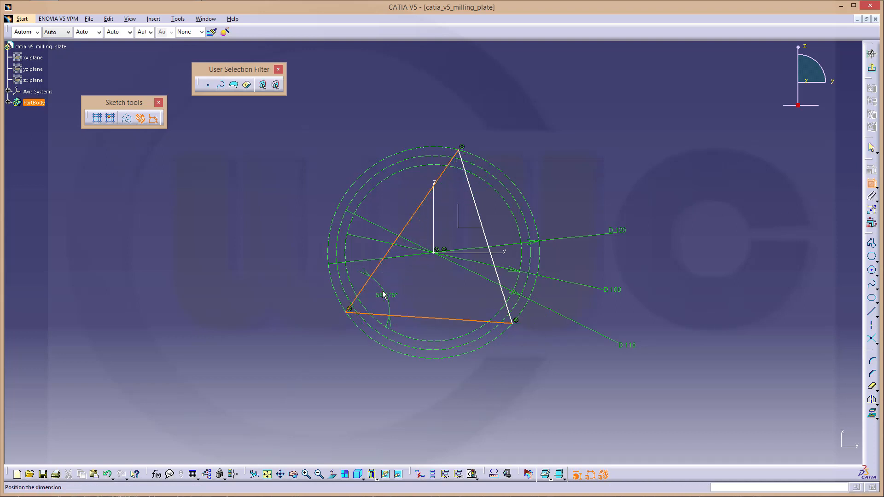
pyautogui.click(382, 292)
pyautogui.doubleClick(384, 289)
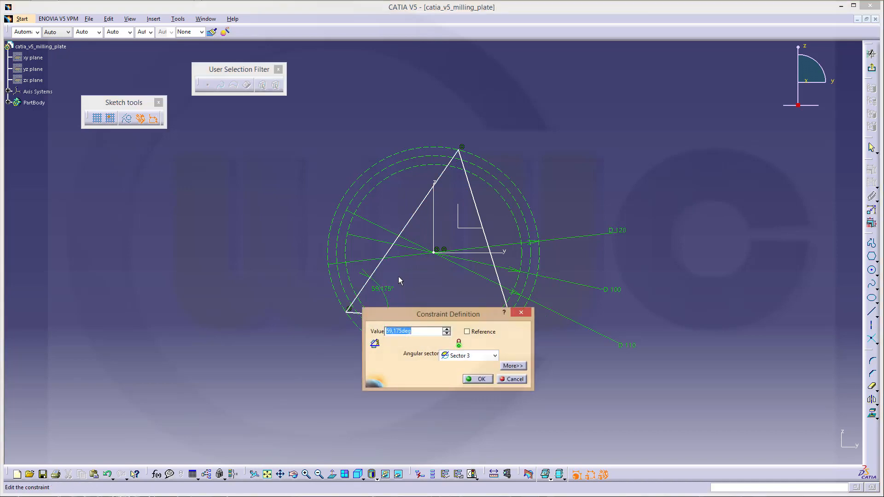
pyautogui.write('60')
pyautogui.press('Return')
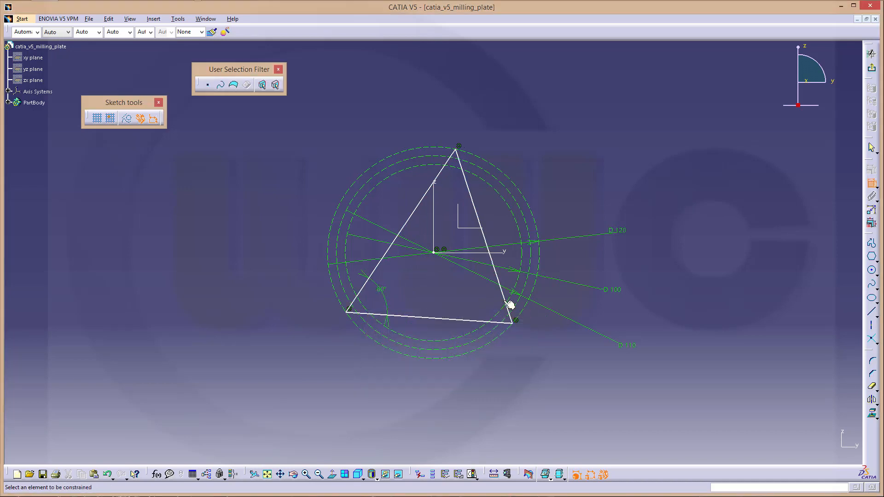
# Constrain the angle between the triangle's right side and base to 60 degrees
pyautogui.click(501, 295)
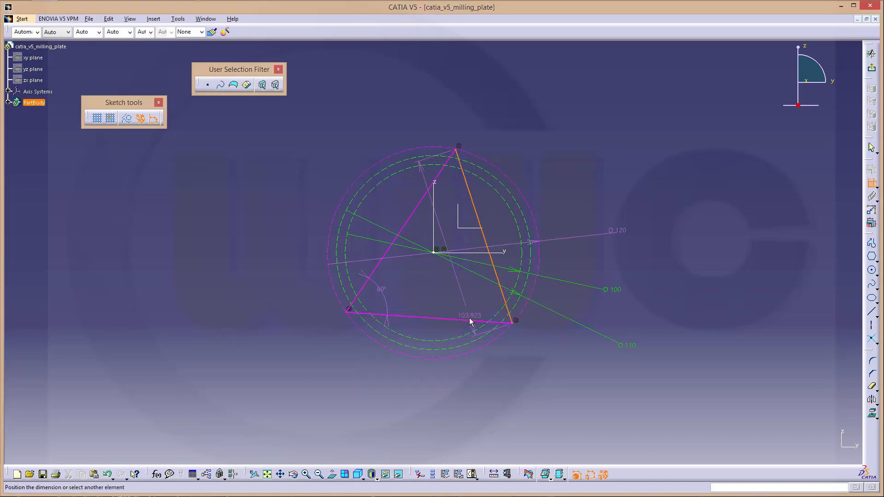
pyautogui.click(472, 319)
pyautogui.click(477, 306)
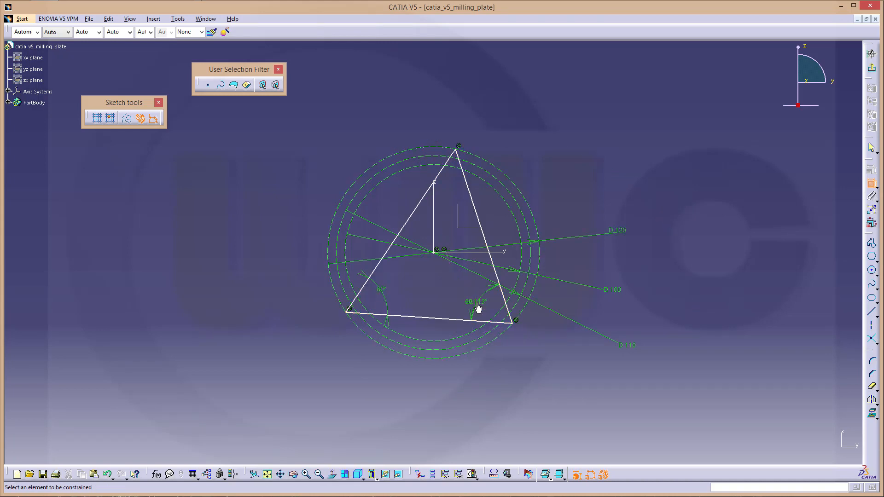
pyautogui.press('Return')
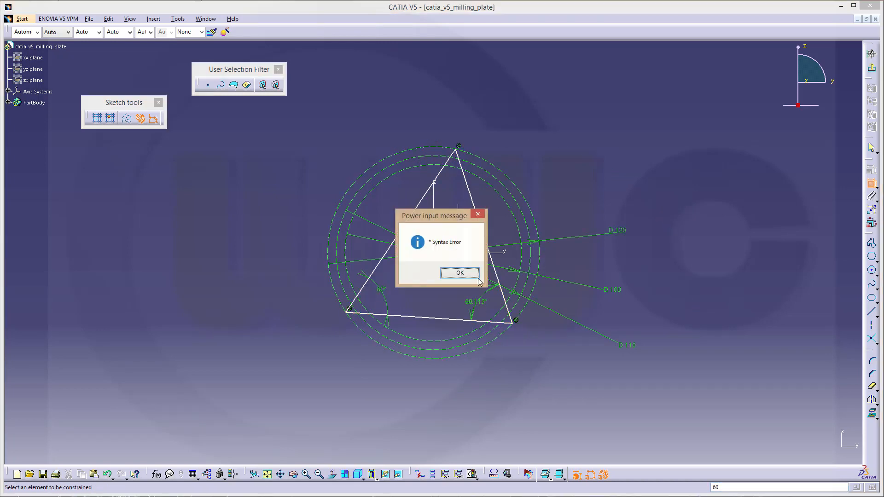
pyautogui.click(460, 273)
pyautogui.doubleClick(478, 303)
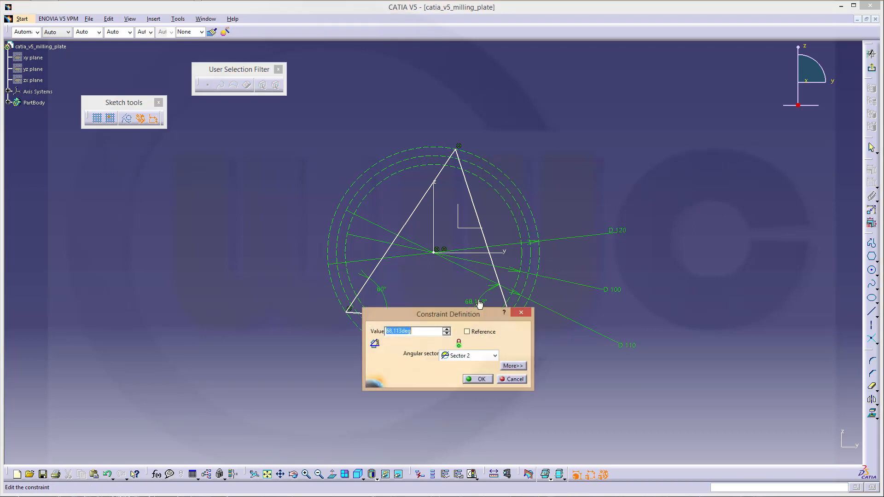
pyautogui.write('60')
pyautogui.press('Return')
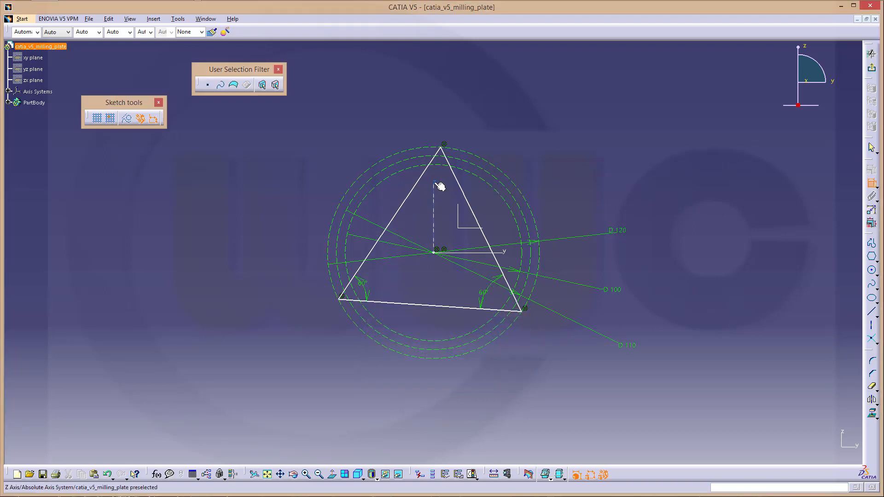
# Constrain the triangle's right side at 30 degrees to the Z axis and exit the sketch
pyautogui.click(464, 189)
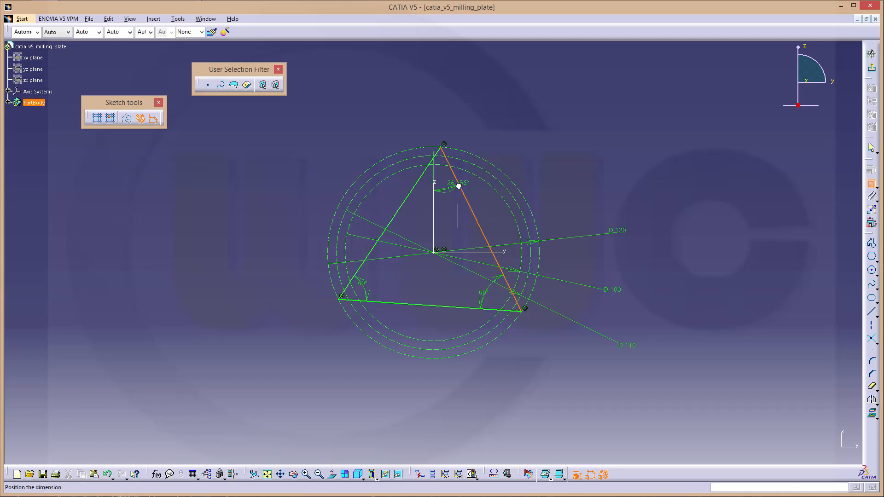
pyautogui.click(448, 203)
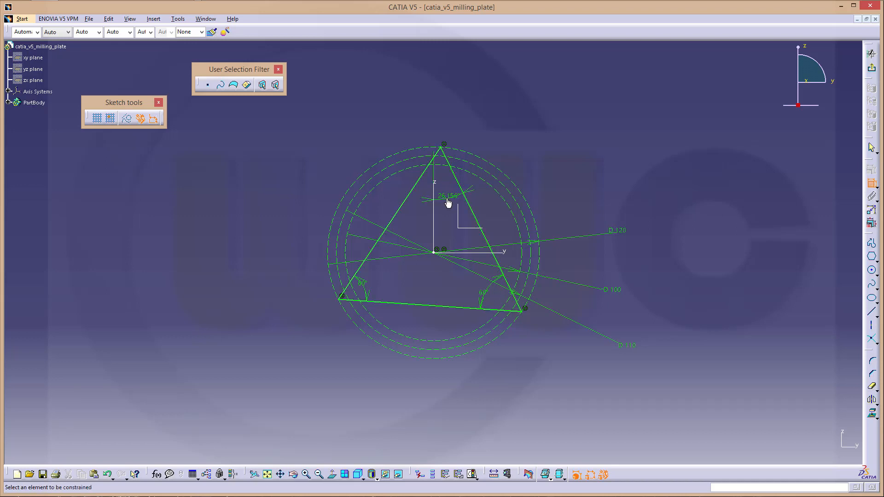
pyautogui.doubleClick(446, 199)
pyautogui.write('30deg')
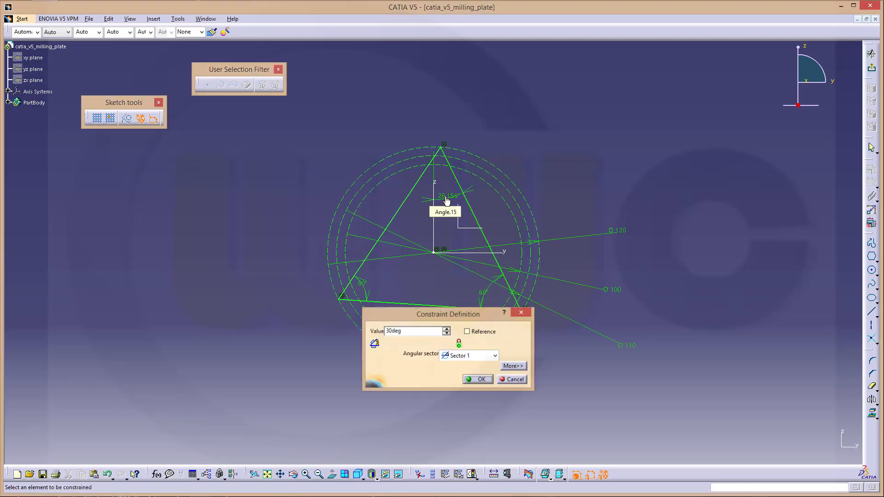
pyautogui.press('Return')
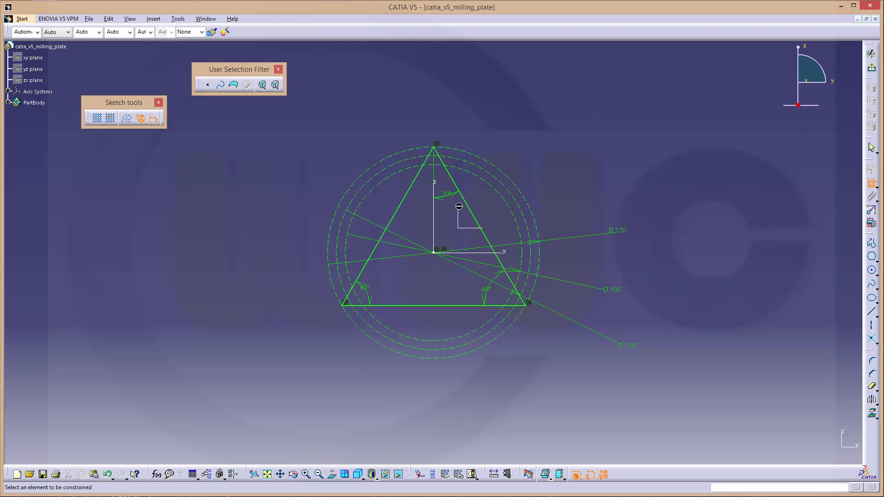
pyautogui.click(873, 70)
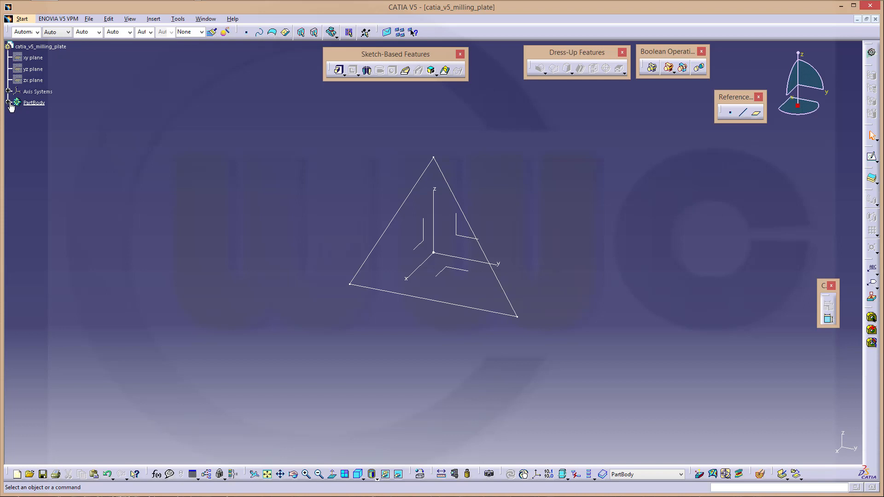
# Pad the triangle sketch with a length of 9 mm
pyautogui.click(9, 102)
pyautogui.click(339, 70)
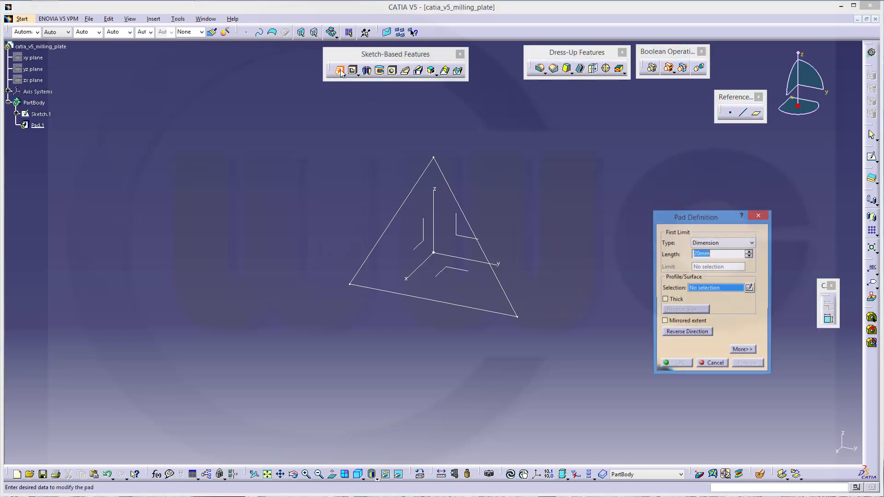
pyautogui.click(518, 313)
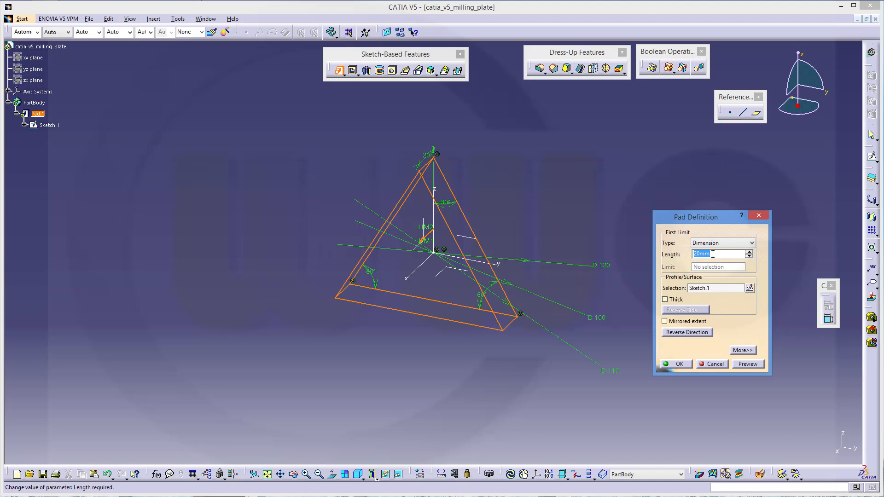
pyautogui.write('5')
pyautogui.press('Return')
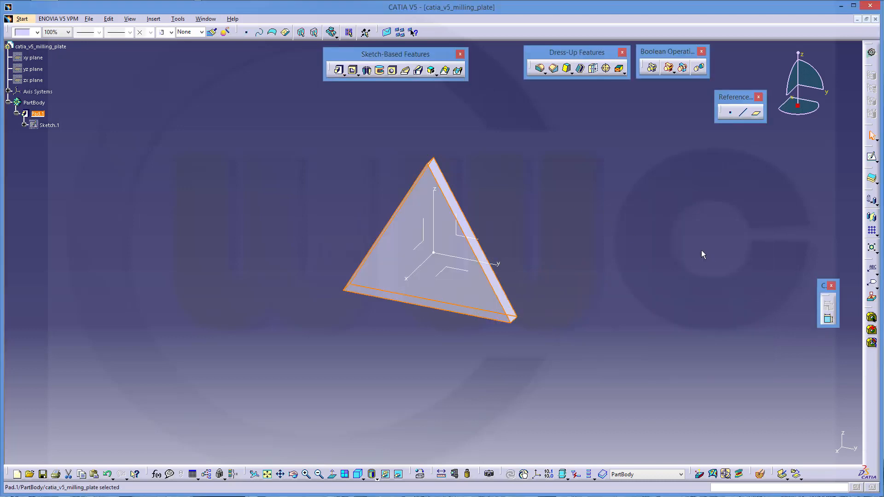
# Copy Sketch.1 and paste it into PartBody
pyautogui.moveTo(229, 261); pyautogui.dragTo(245, 274, button='middle')
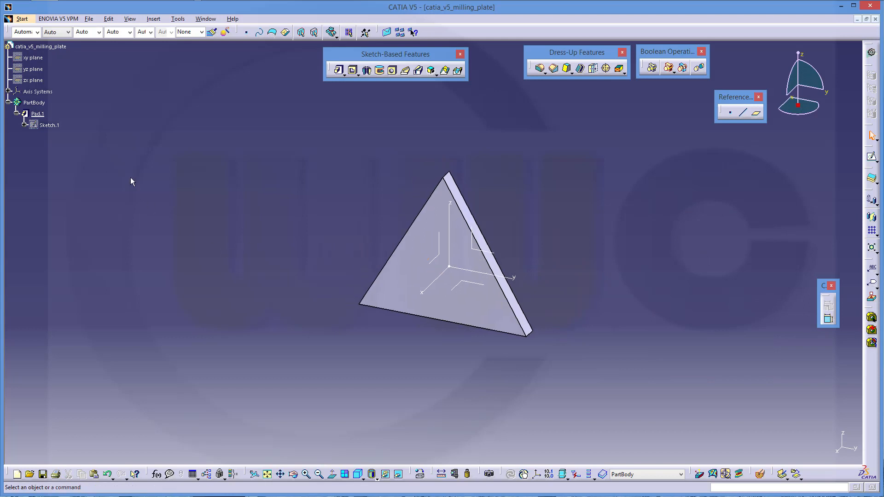
pyautogui.rightClick(52, 129)
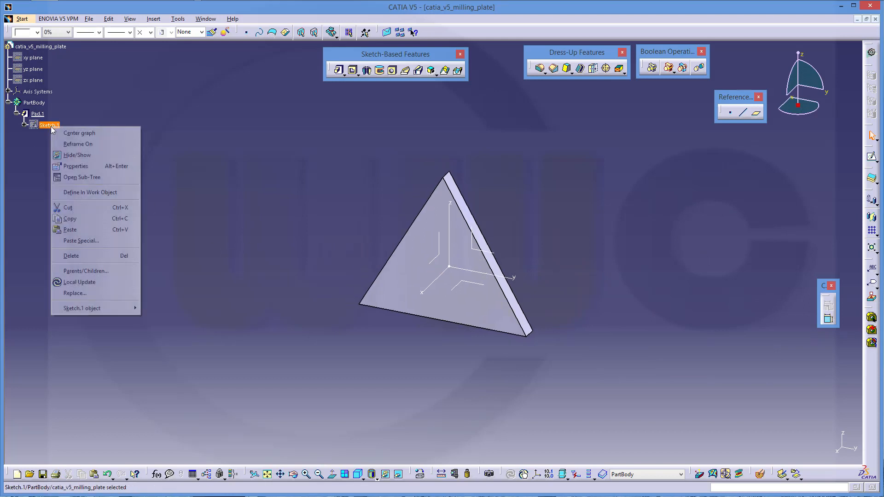
pyautogui.click(91, 223)
pyautogui.rightClick(30, 102)
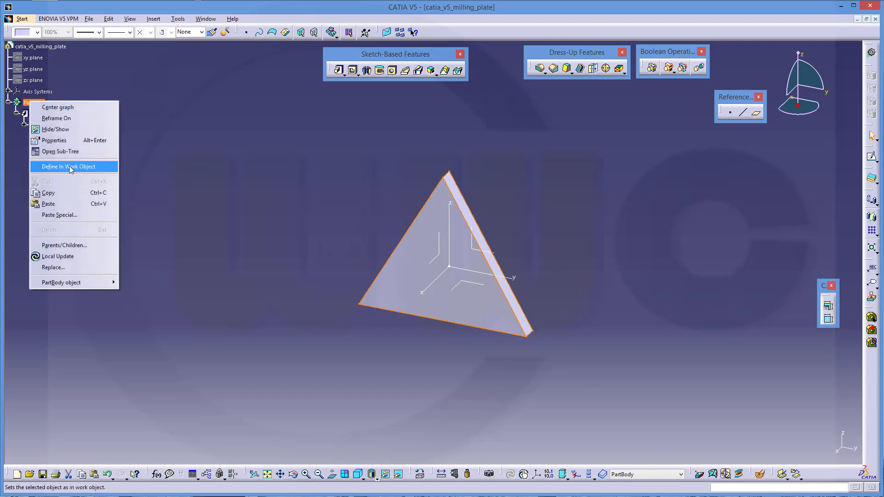
pyautogui.click(53, 204)
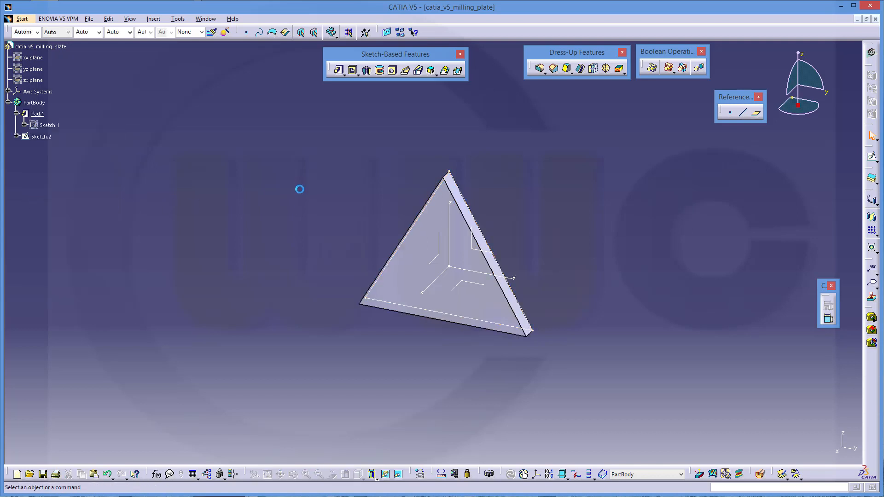
# Edit the copied sketch, set the triangle's angle to the Z axis to 90 degrees, and exit the sketch
pyautogui.click(42, 136)
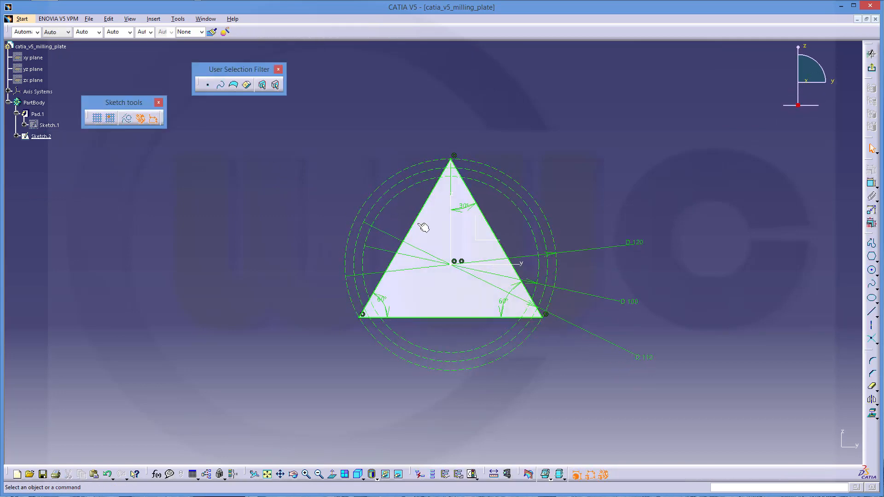
pyautogui.doubleClick(470, 208)
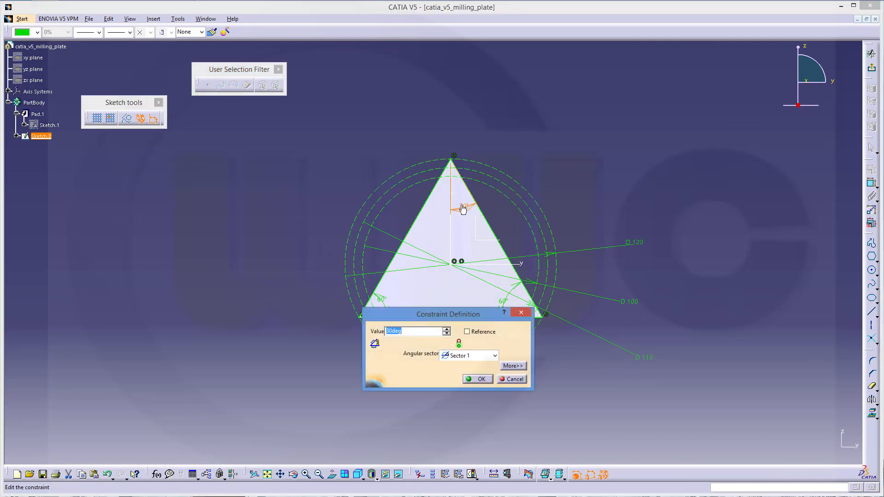
pyautogui.write('90')
pyautogui.press('Return')
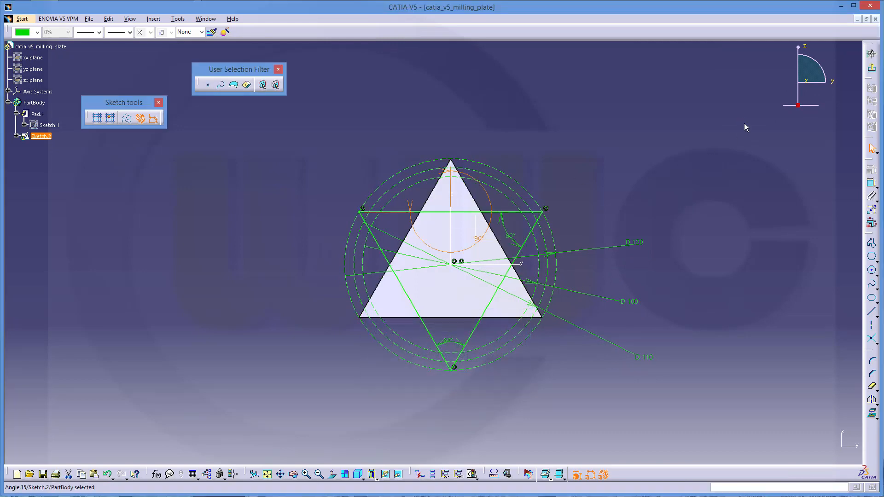
pyautogui.click(876, 71)
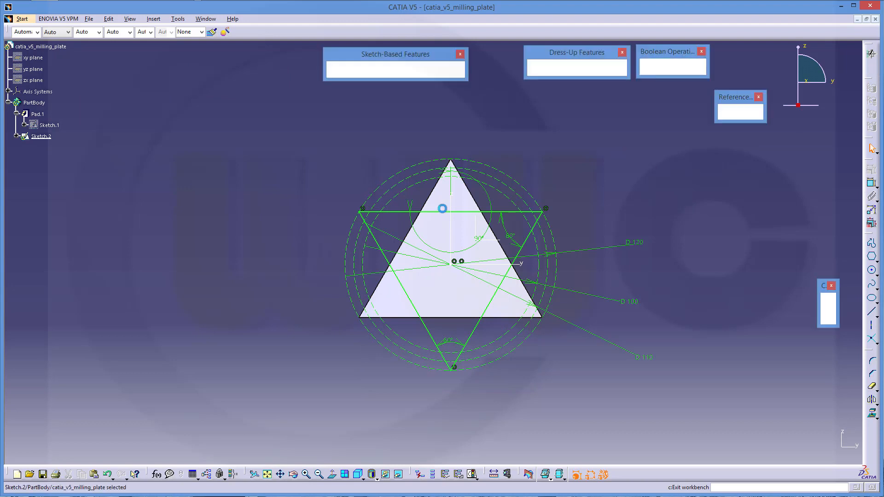
pyautogui.click(289, 209)
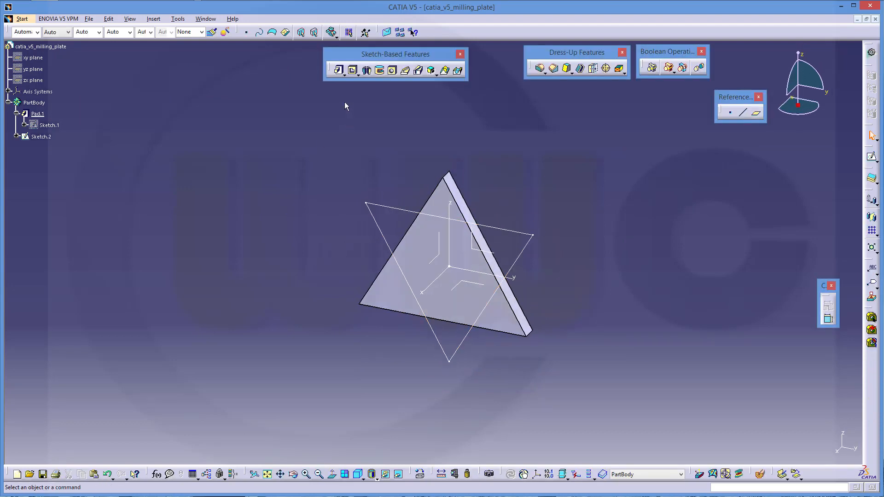
# Pad the inverted triangle in Sketch.2 with a length of 5 mm
pyautogui.click(340, 71)
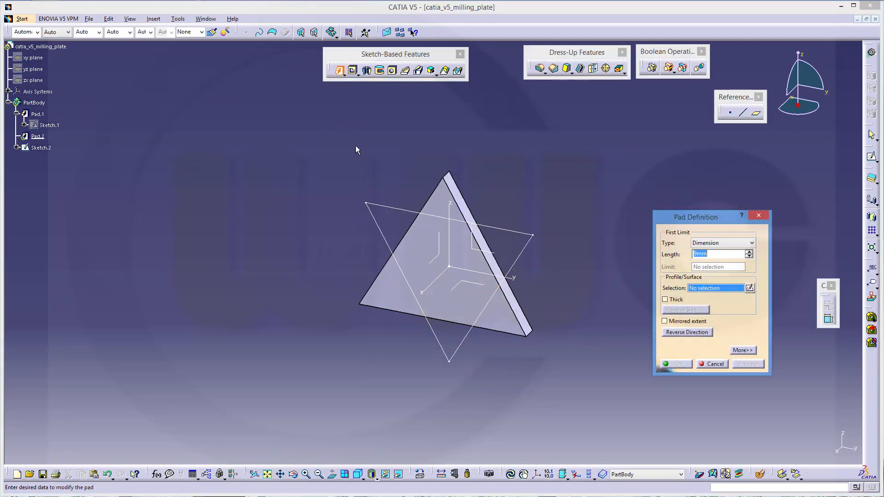
pyautogui.click(382, 207)
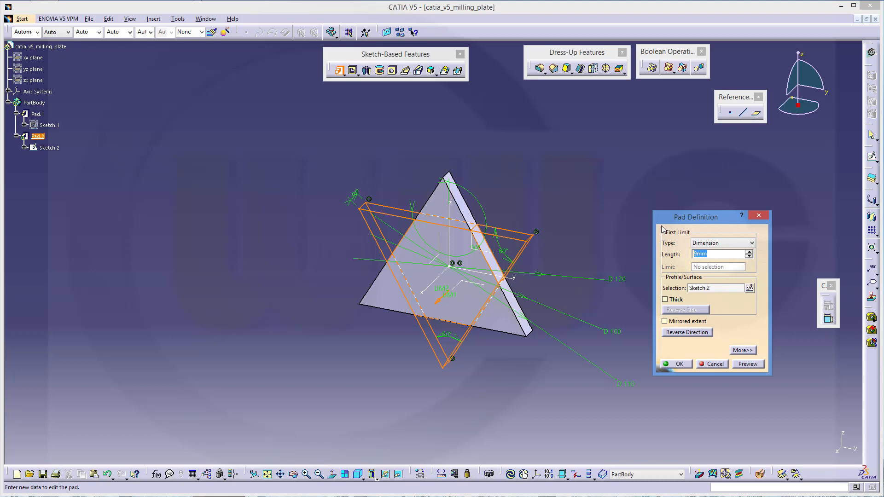
pyautogui.write('5')
pyautogui.press('Return')
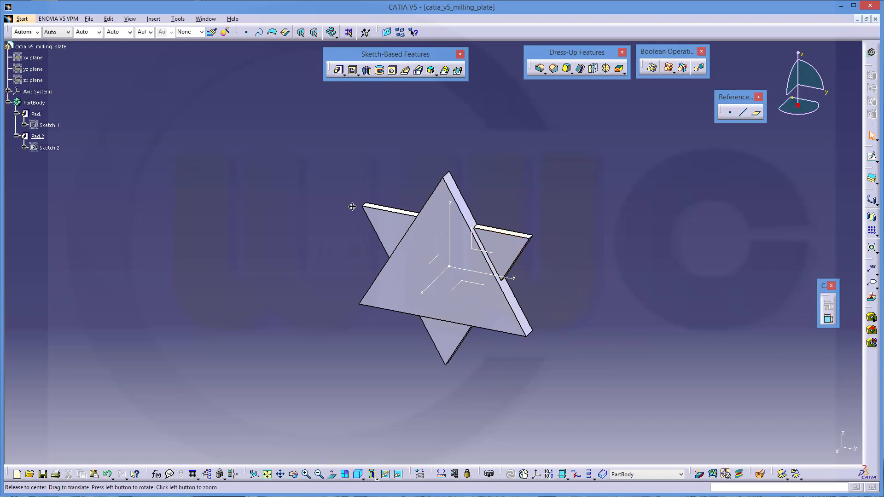
# Round the six outer corner edges of the two triangular pads with a 10 mm edge fillet
pyautogui.moveTo(352, 207); pyautogui.dragTo(582, 192, button='middle')
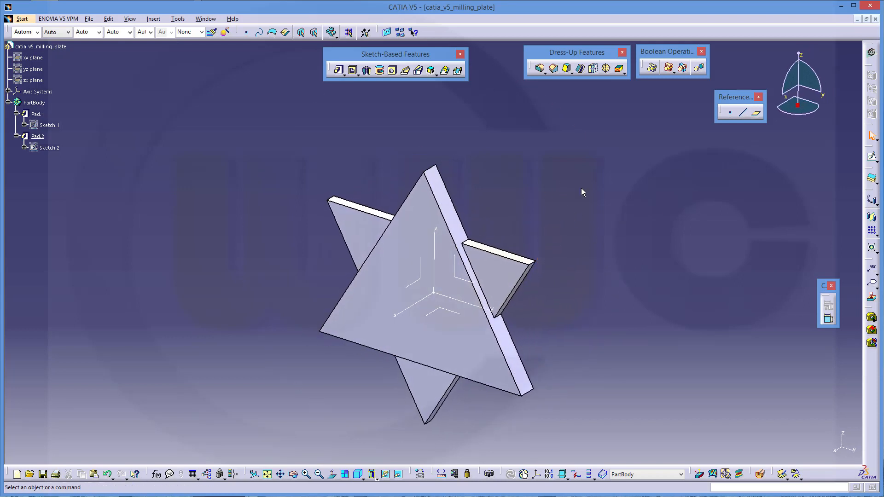
pyautogui.click(540, 68)
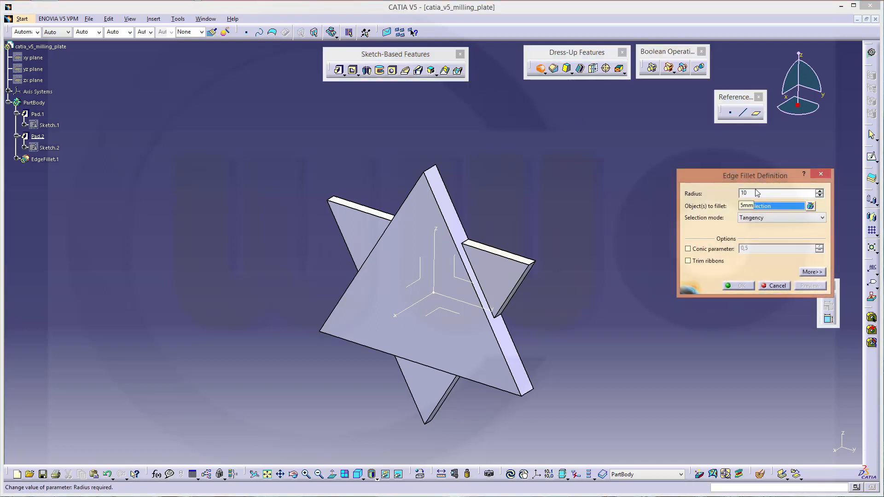
pyautogui.click(435, 171)
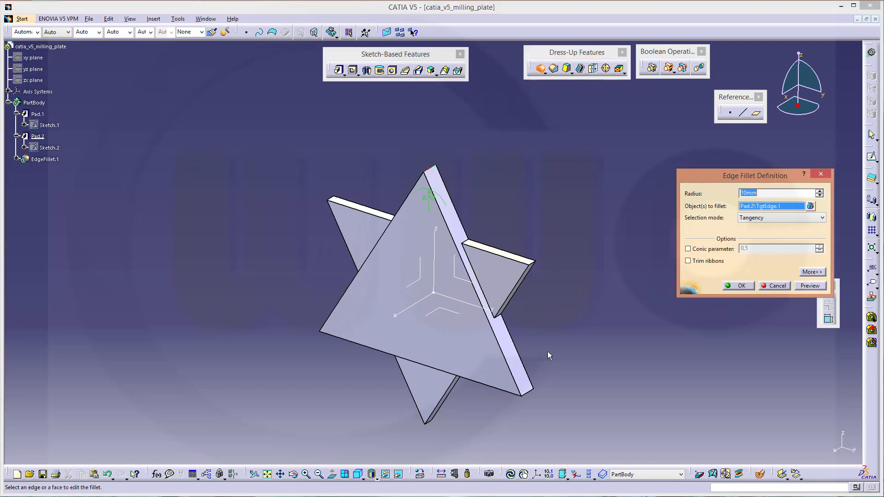
pyautogui.click(532, 392)
pyautogui.moveTo(256, 350); pyautogui.dragTo(381, 339, button='middle')
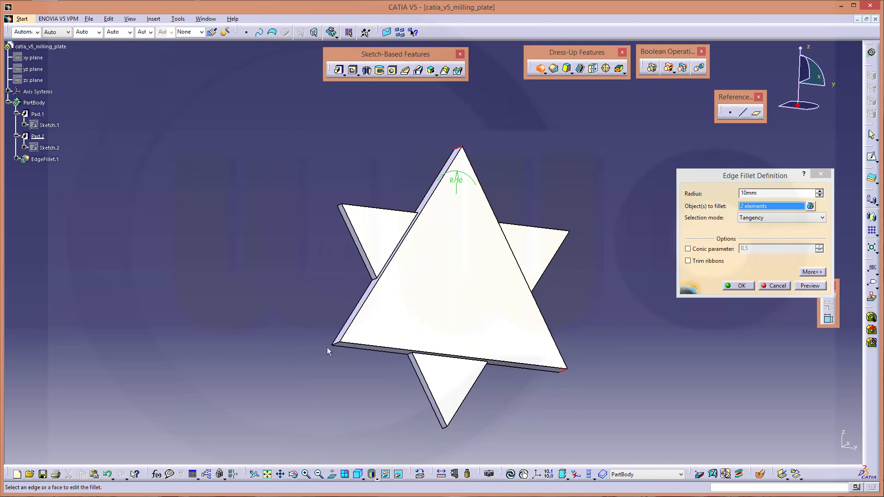
pyautogui.click(338, 345)
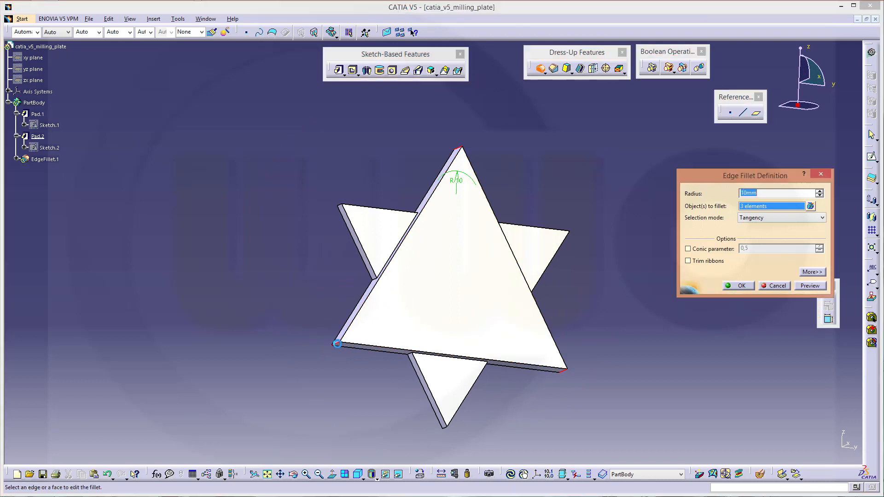
pyautogui.click(446, 428)
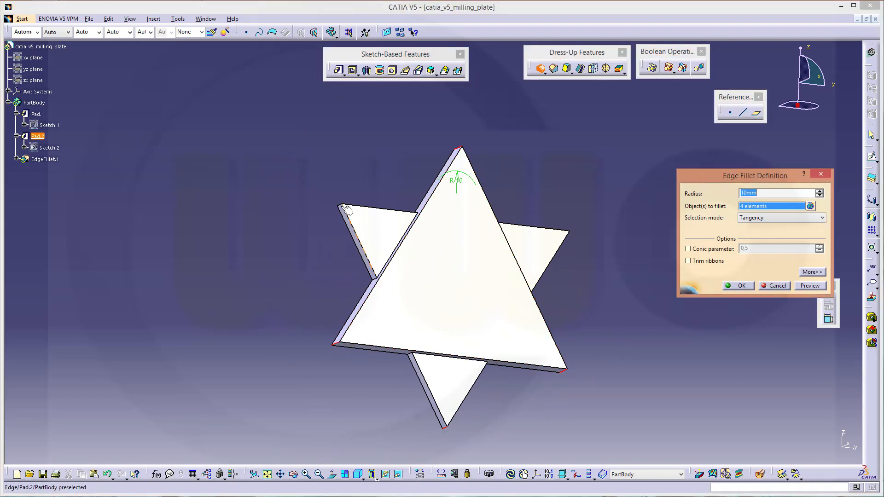
pyautogui.click(346, 209)
pyautogui.moveTo(580, 295); pyautogui.dragTo(520, 299, button='middle')
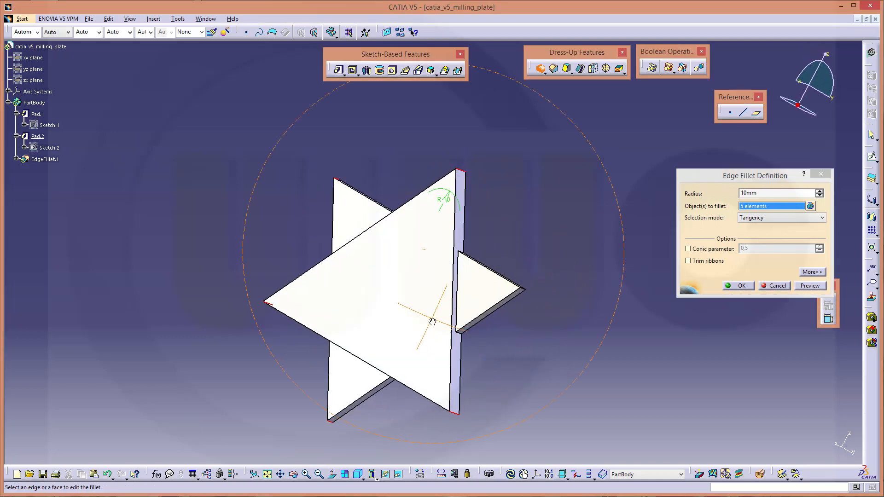
pyautogui.click(527, 289)
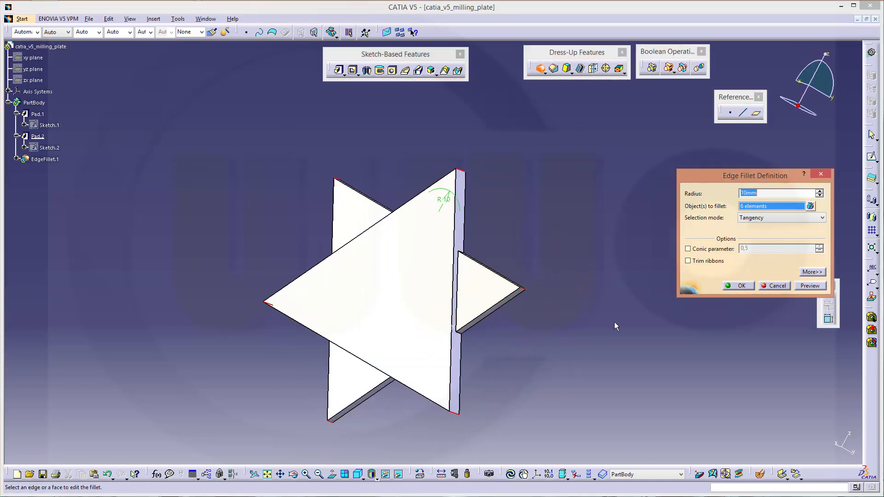
pyautogui.click(741, 286)
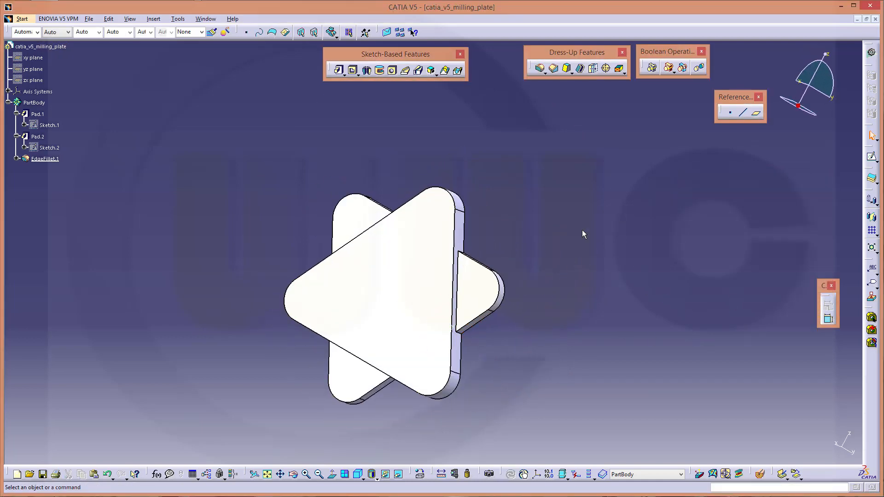
# Apply an 8 mm edge fillet to the six inner edges where the inverted triangle's points meet the thicker triangle's sides
pyautogui.click(539, 68)
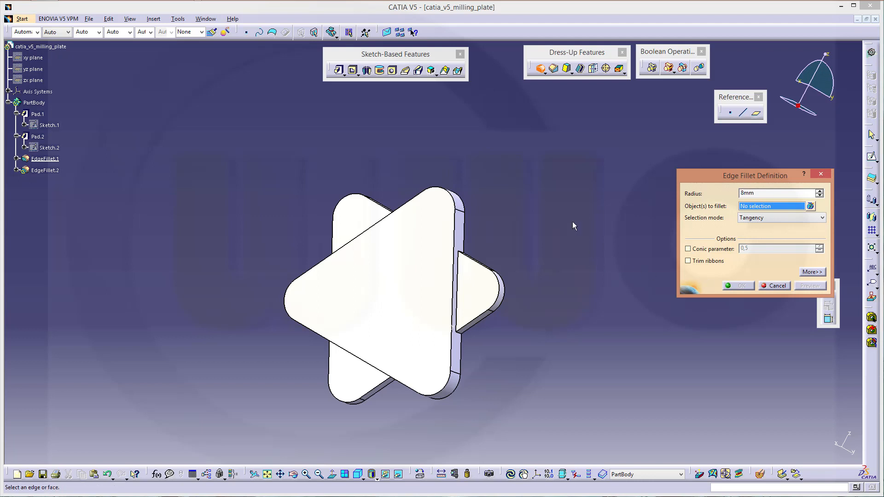
pyautogui.moveTo(573, 222); pyautogui.dragTo(503, 230, button='middle')
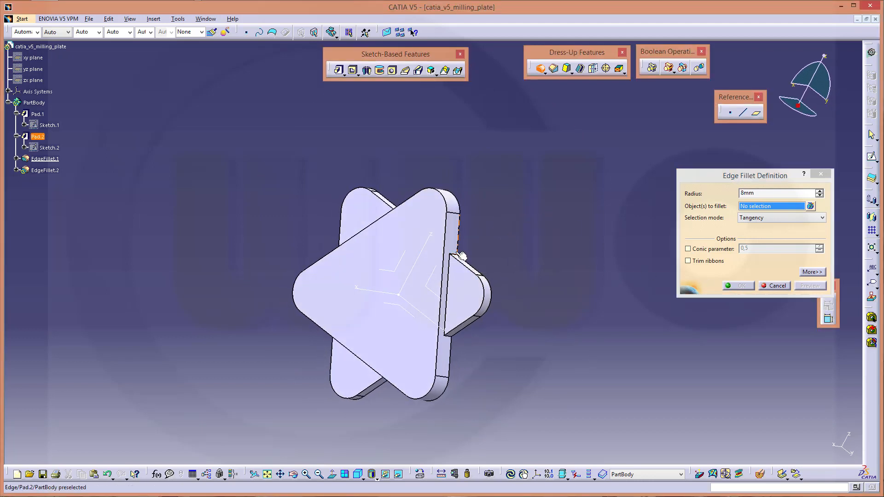
pyautogui.click(260, 33)
pyautogui.keyDown('ctrl'); pyautogui.moveTo(483, 262); pyautogui.dragTo(390, 189, button='middle'); pyautogui.keyUp('ctrl')
pyautogui.click(479, 255)
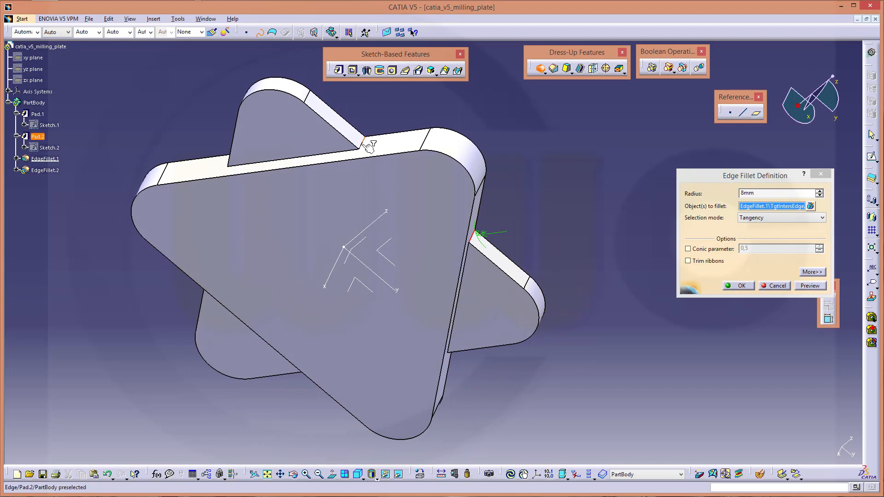
pyautogui.click(363, 142)
pyautogui.moveTo(195, 170); pyautogui.dragTo(359, 182, button='middle')
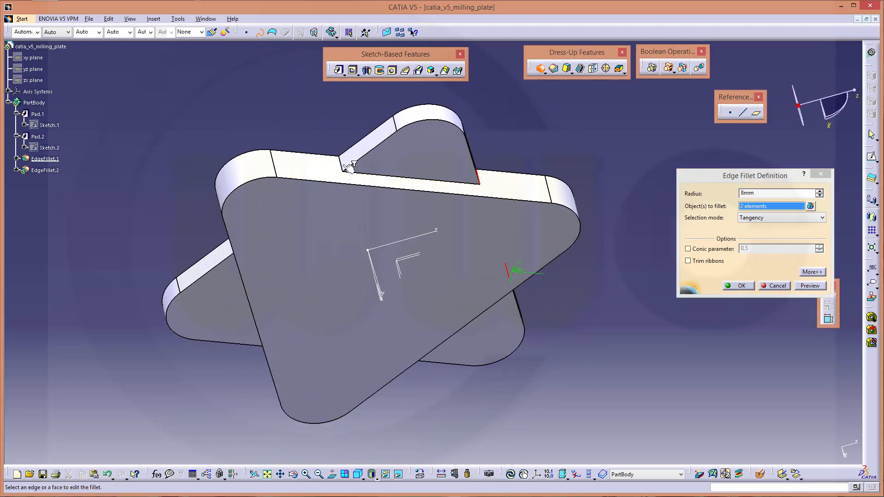
pyautogui.click(349, 166)
pyautogui.moveTo(279, 230); pyautogui.dragTo(431, 164, button='middle')
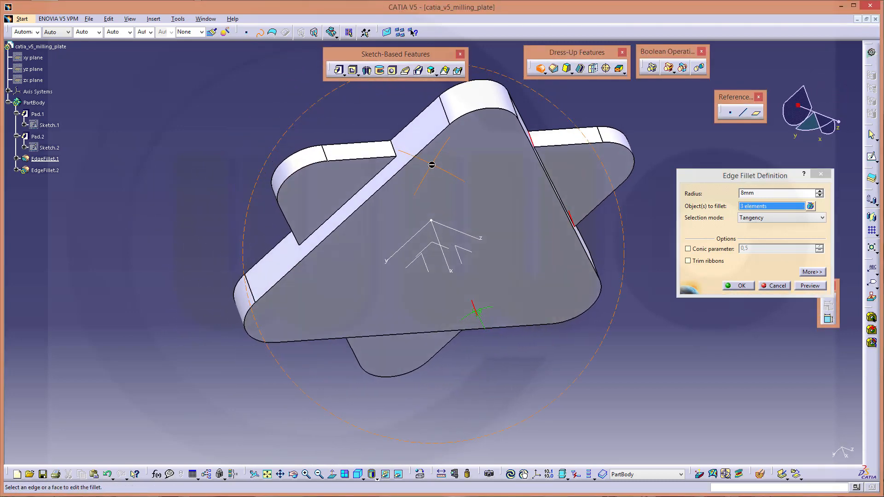
pyautogui.click(398, 152)
pyautogui.moveTo(346, 238); pyautogui.dragTo(488, 203, button='middle')
pyautogui.click(416, 199)
pyautogui.moveTo(416, 199); pyautogui.dragTo(525, 126, button='middle')
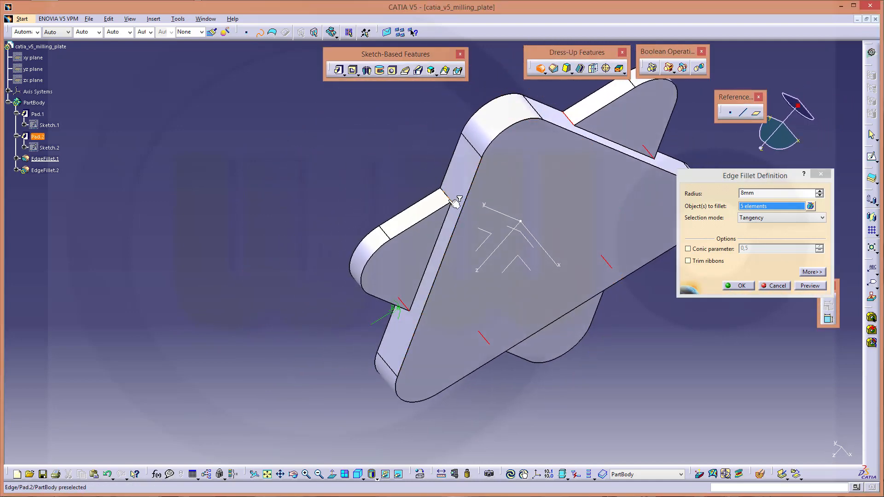
pyautogui.click(448, 197)
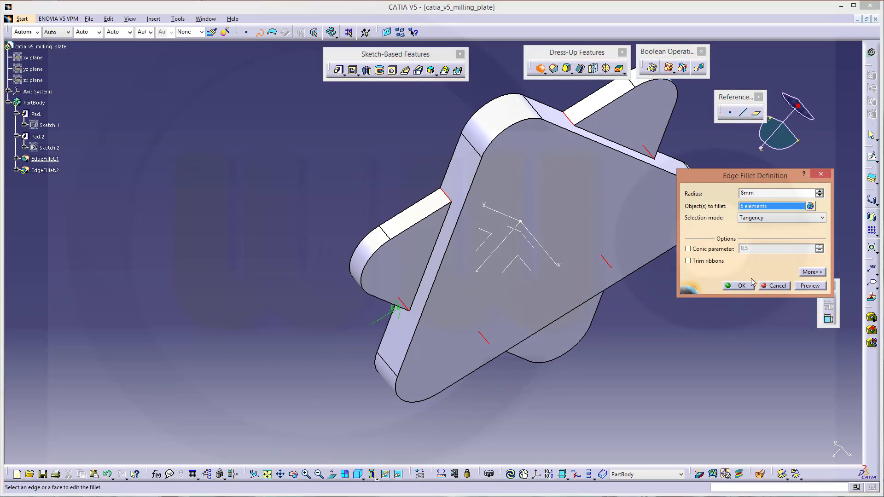
pyautogui.click(736, 286)
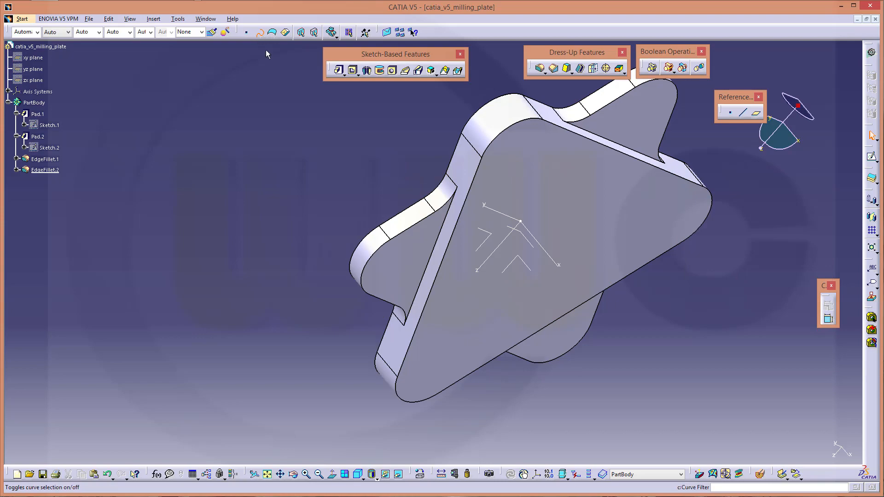
# Paste another copy of the triangle sketch into PartBody
pyautogui.moveTo(400, 227); pyautogui.dragTo(375, 252, button='middle')
pyautogui.moveTo(467, 304); pyautogui.dragTo(358, 292, button='middle')
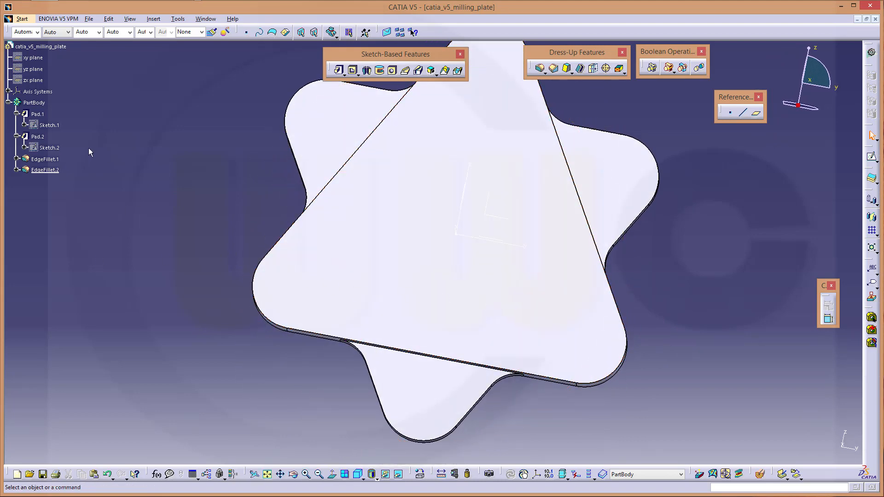
pyautogui.click(37, 103)
pyautogui.rightClick(36, 103)
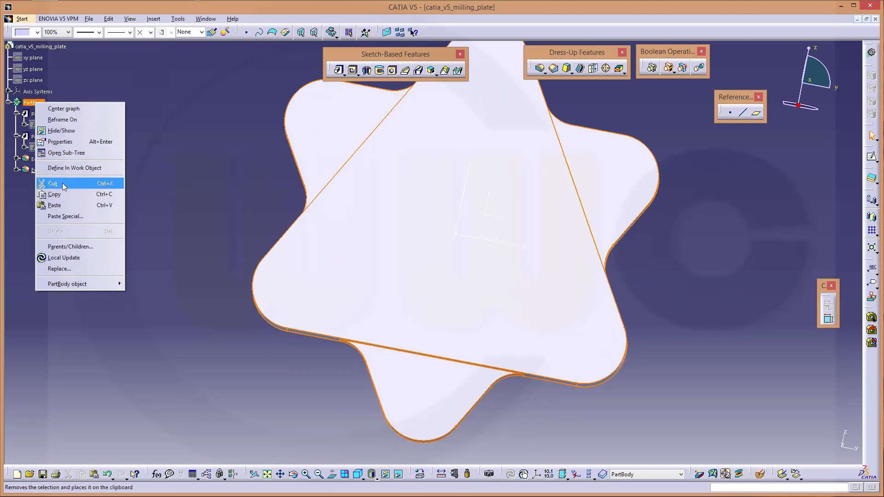
pyautogui.click(106, 205)
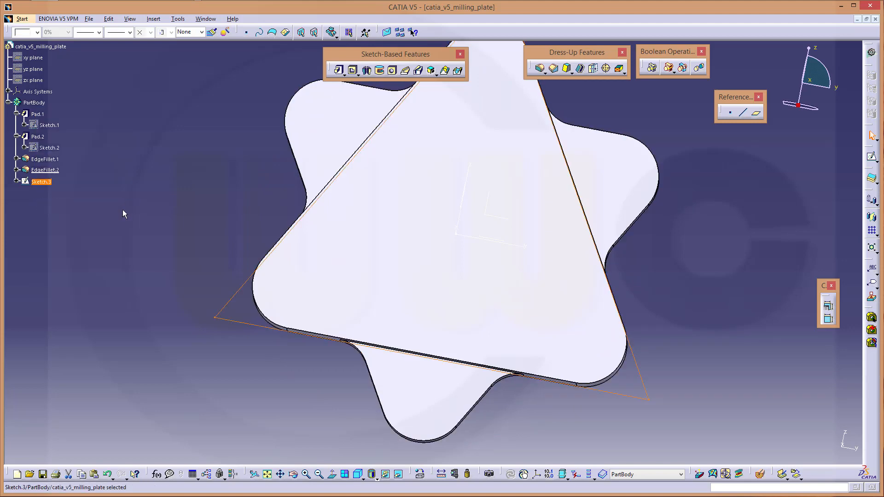
# Edit the pasted sketch and convert the three triangle sides to construction elements
pyautogui.doubleClick(46, 183)
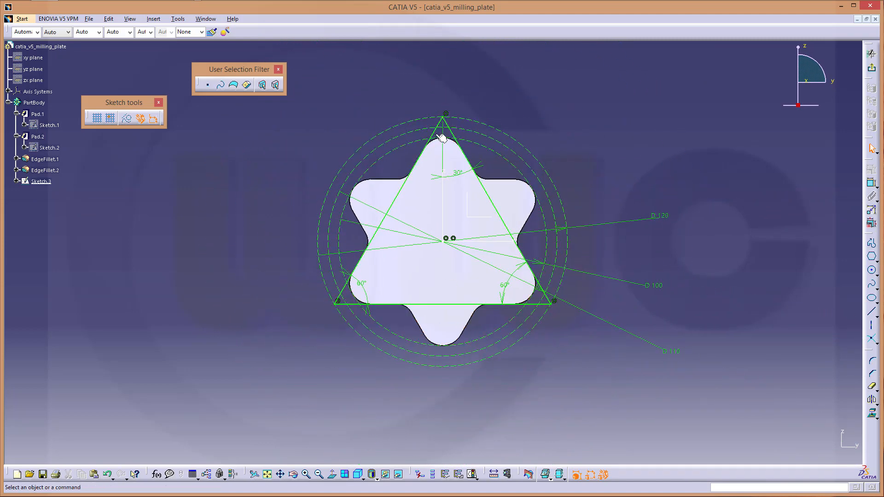
pyautogui.click(433, 133)
pyautogui.keyDown('ctrl'); pyautogui.click(453, 134); pyautogui.keyUp('ctrl')
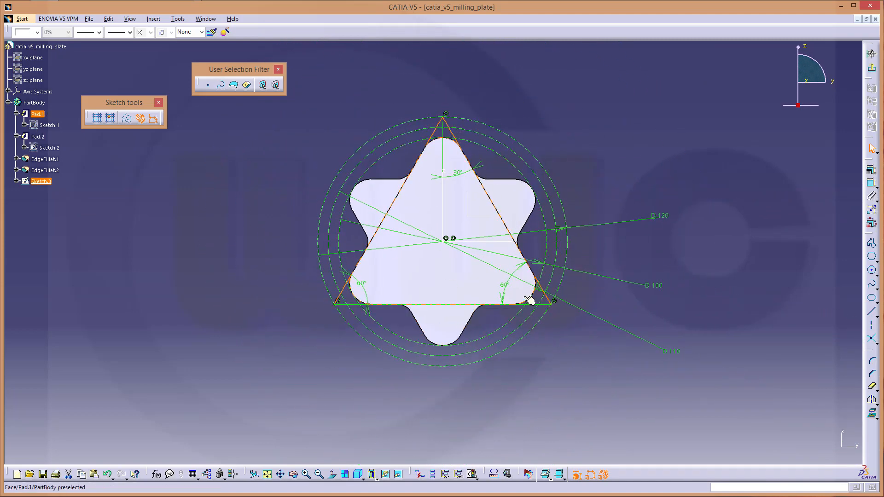
pyautogui.keyDown('ctrl'); pyautogui.click(528, 302); pyautogui.keyUp('ctrl')
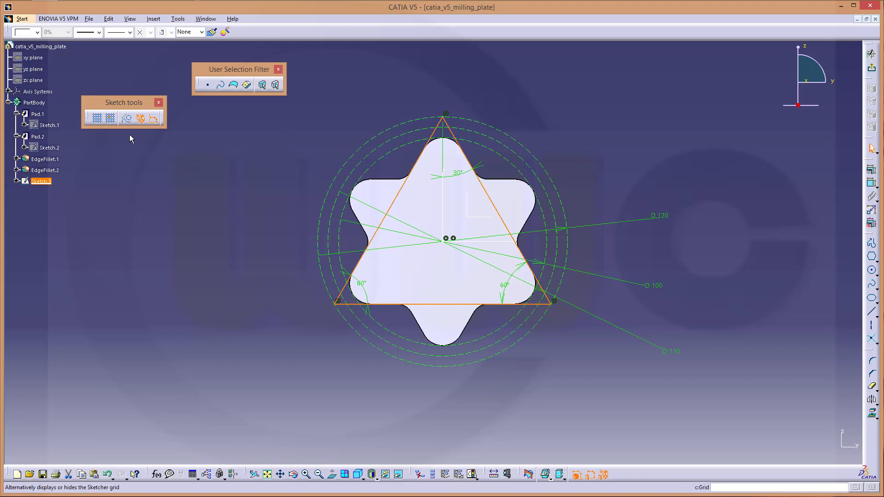
pyautogui.click(127, 118)
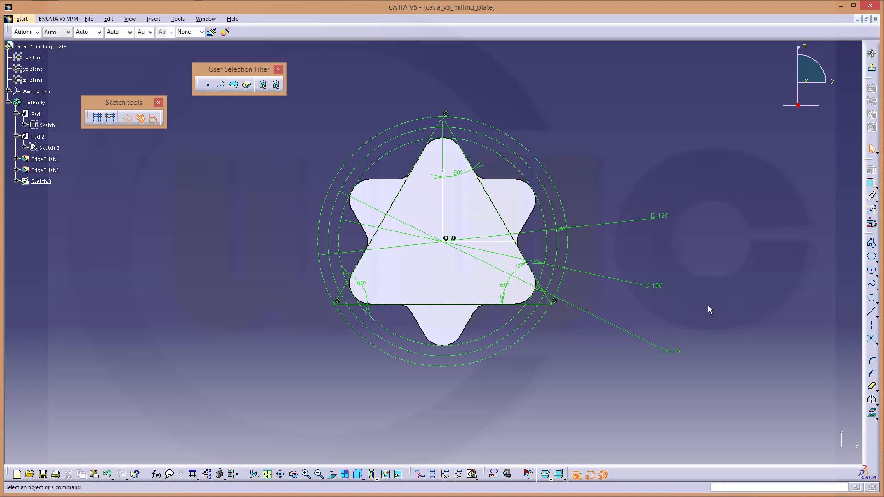
# Convert the innermost 100 mm circle to a standard element and exit the sketch
pyautogui.moveTo(554, 164); pyautogui.dragTo(579, 175, button='middle')
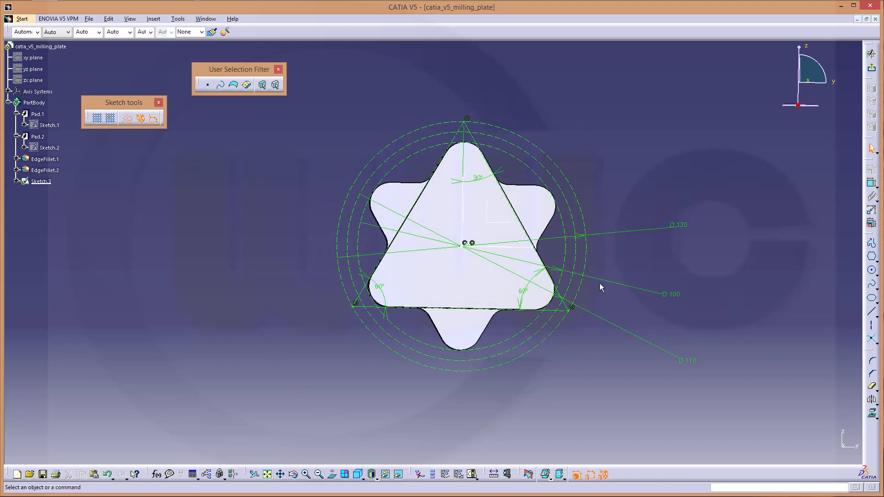
pyautogui.click(569, 252)
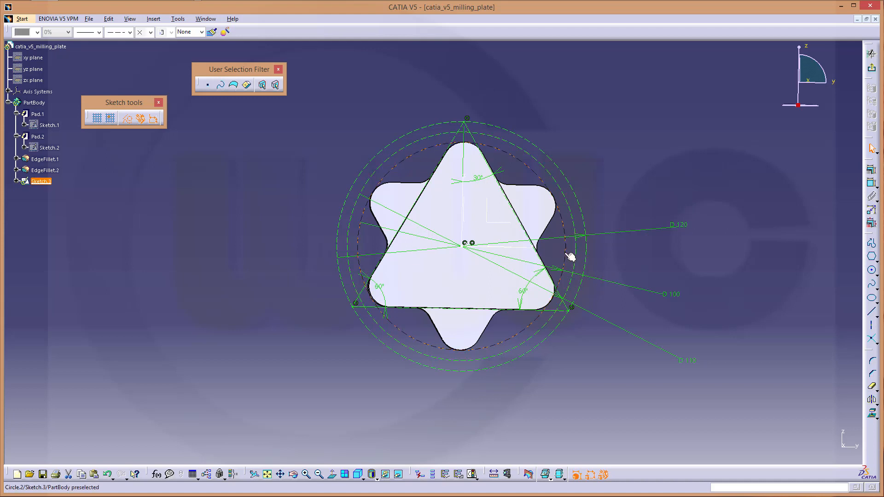
pyautogui.click(126, 119)
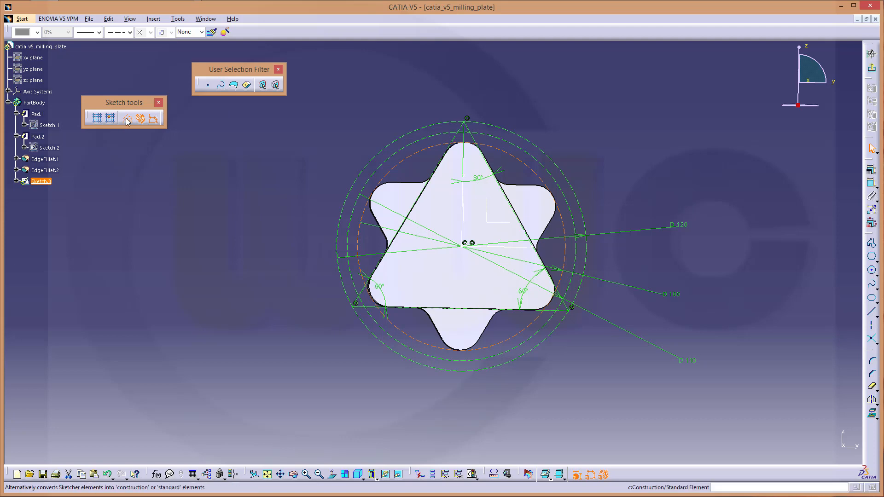
pyautogui.click(871, 68)
# Pad the circle in Sketch.3 with a length of 4 mm in the reversed direction, behind the triangular pads
pyautogui.moveTo(764, 125); pyautogui.dragTo(371, 192, button='middle')
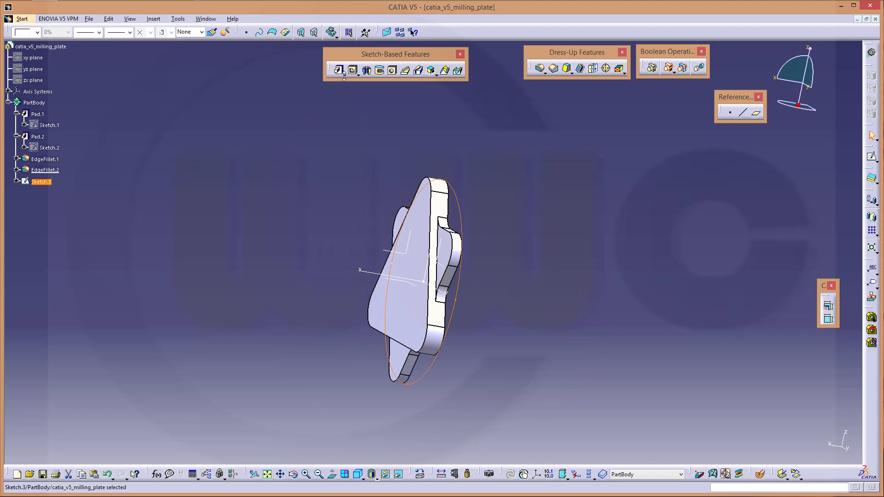
pyautogui.click(339, 71)
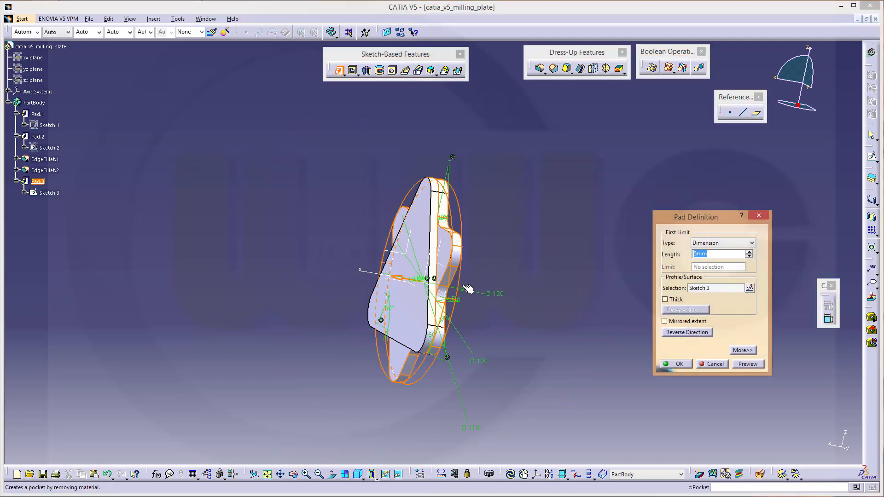
pyautogui.click(687, 332)
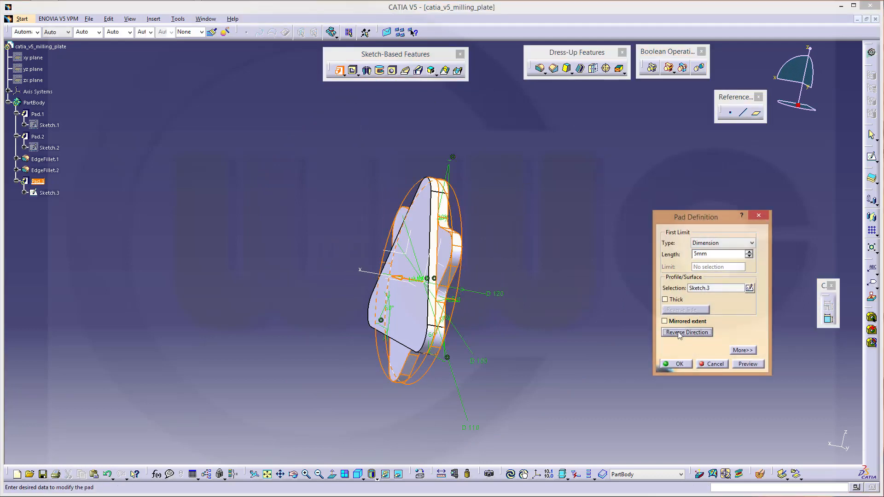
pyautogui.moveTo(606, 297); pyautogui.dragTo(565, 309, button='middle')
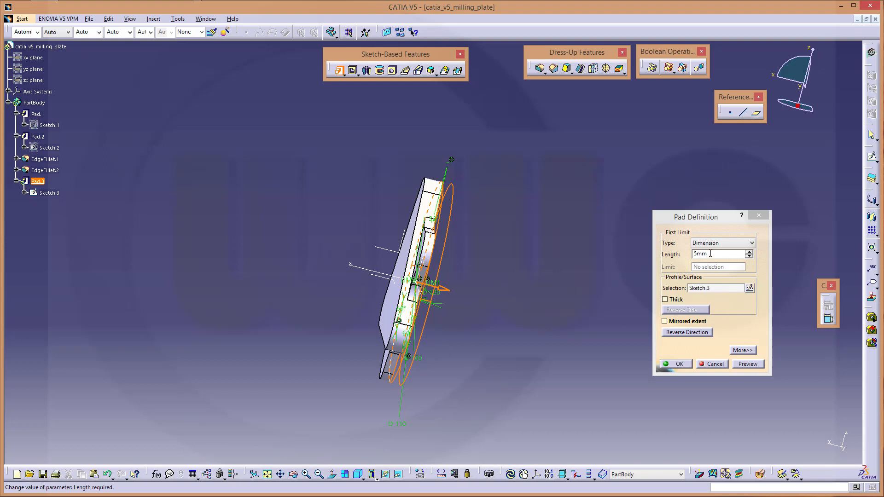
pyautogui.click(707, 261)
pyautogui.write('4')
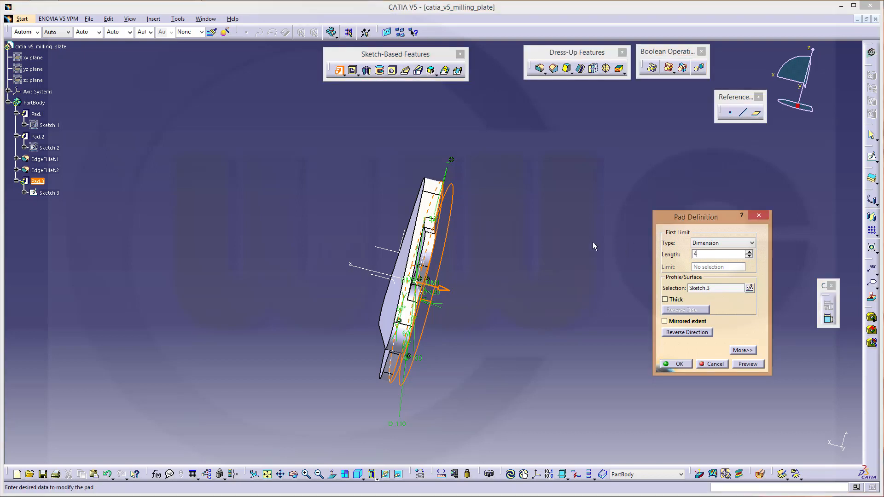
pyautogui.click(687, 368)
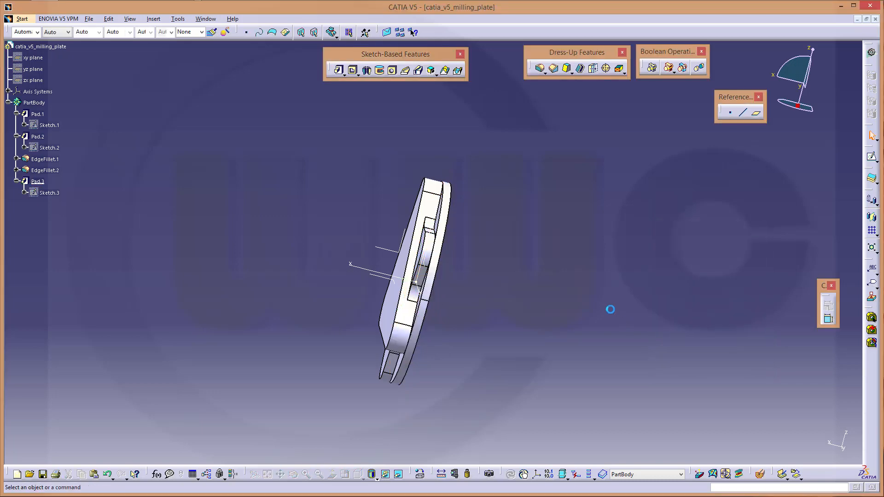
# Paste one more copy of the triangle sketch into PartBody, after the 4 mm circular pad
pyautogui.moveTo(543, 294); pyautogui.dragTo(518, 221, button='middle')
pyautogui.moveTo(249, 236); pyautogui.dragTo(325, 256, button='middle')
pyautogui.click(17, 182)
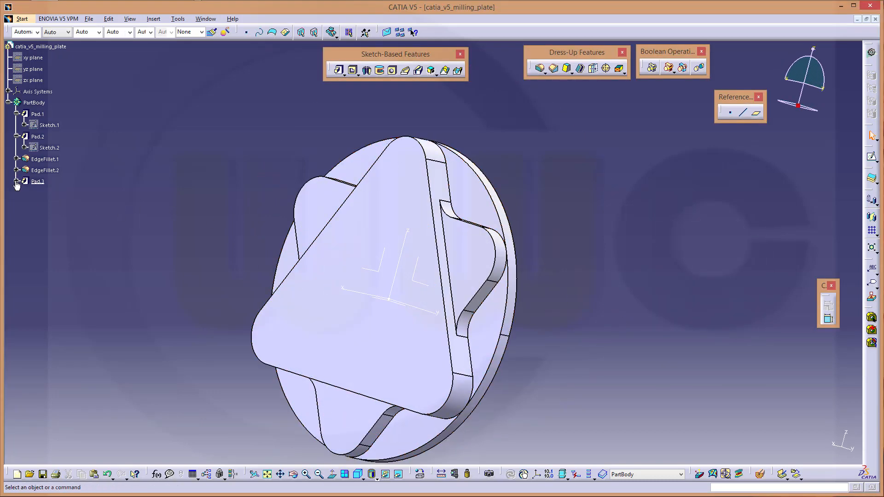
pyautogui.rightClick(42, 106)
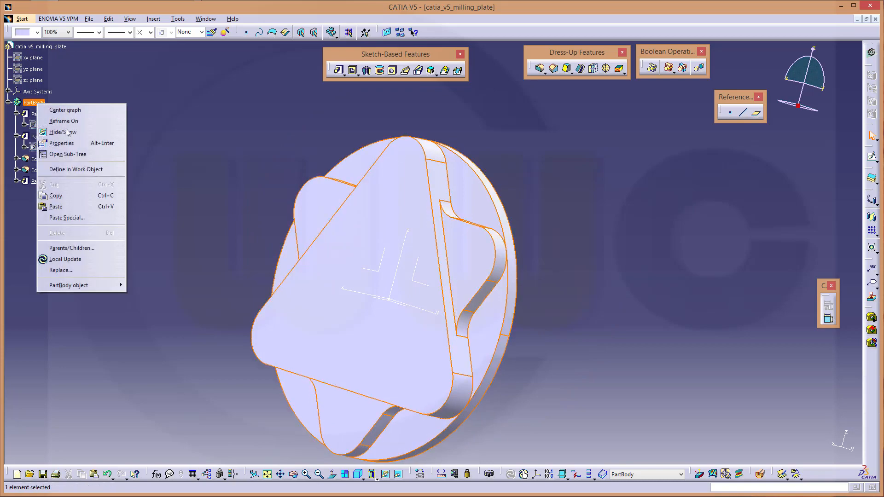
pyautogui.click(111, 206)
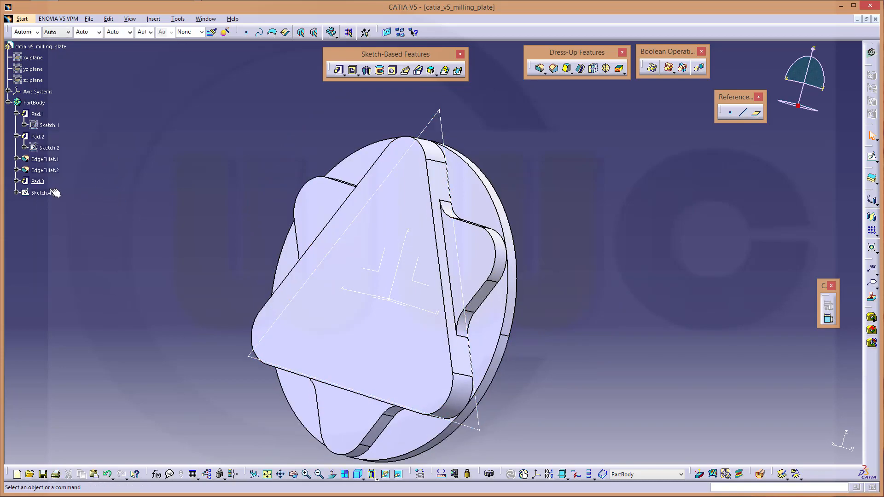
# Edit the newly pasted Sketch.4 and convert its three triangle sides to construction elements
pyautogui.doubleClick(42, 192)
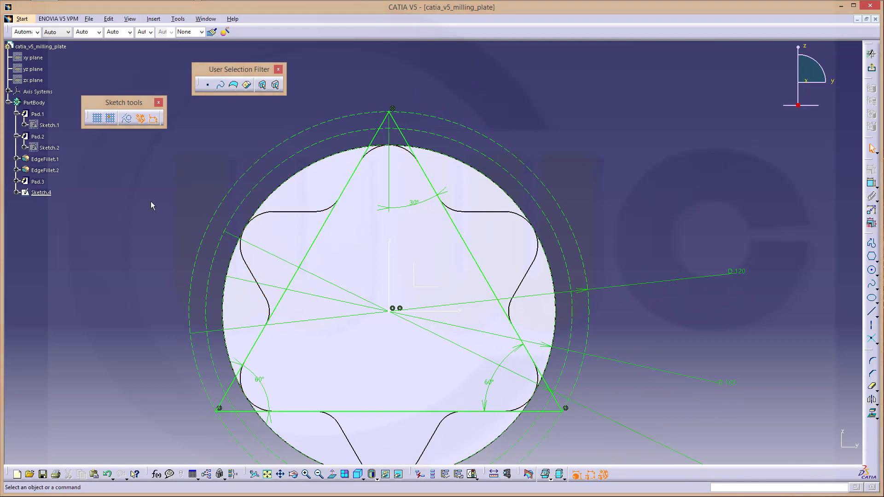
pyautogui.moveTo(333, 258)
pyautogui.mouseDown(button='middle')
pyautogui.moveTo(375, 199)
pyautogui.moveTo(359, 239)
pyautogui.mouseUp(button='middle')
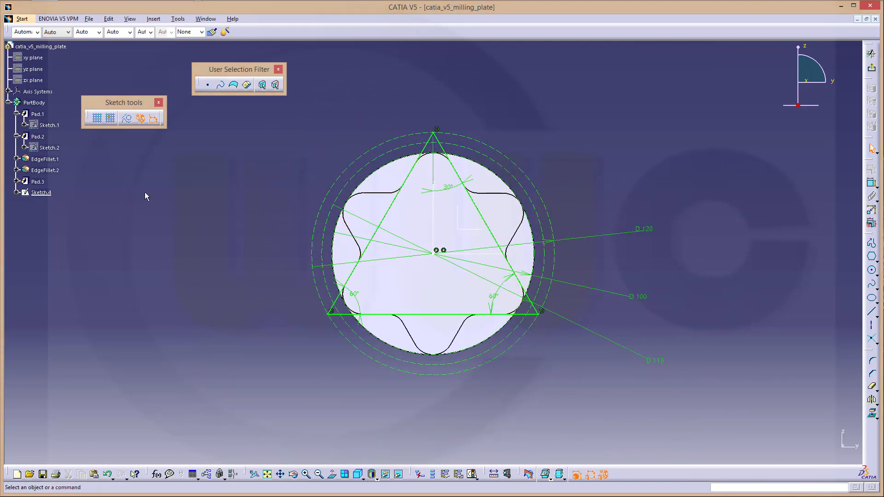
pyautogui.click(427, 147)
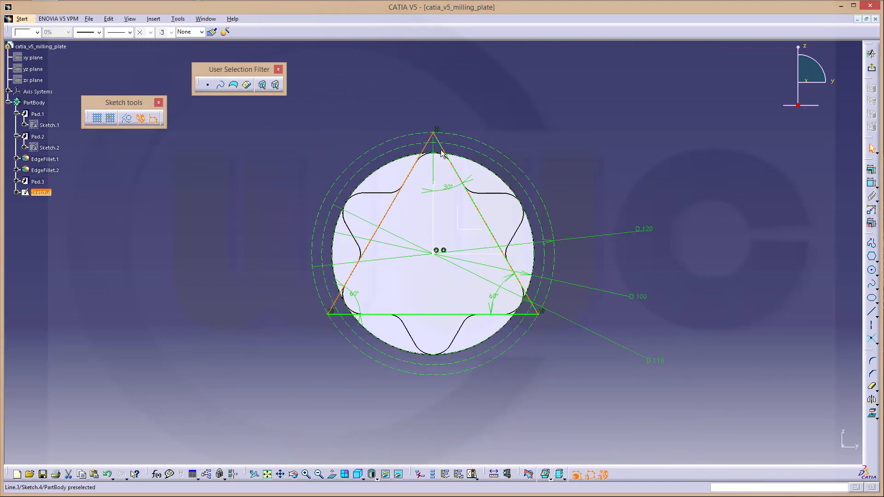
pyautogui.keyDown('ctrl'); pyautogui.click(444, 151); pyautogui.keyUp('ctrl')
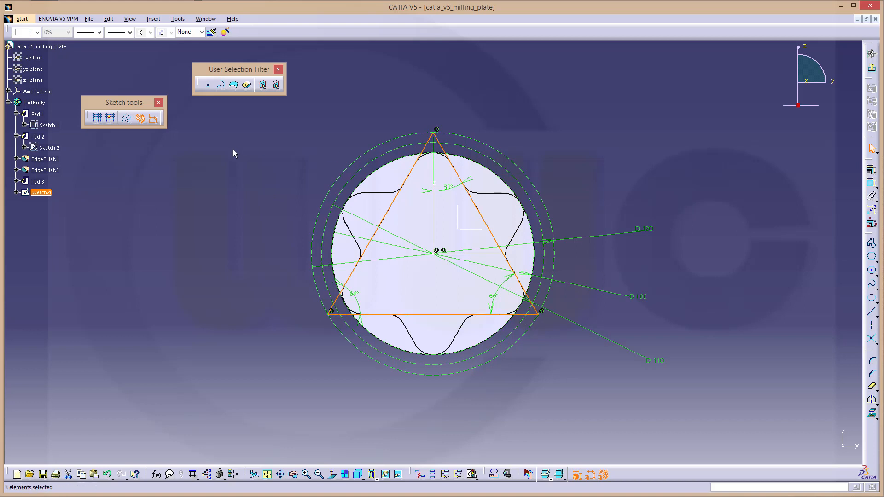
pyautogui.click(126, 119)
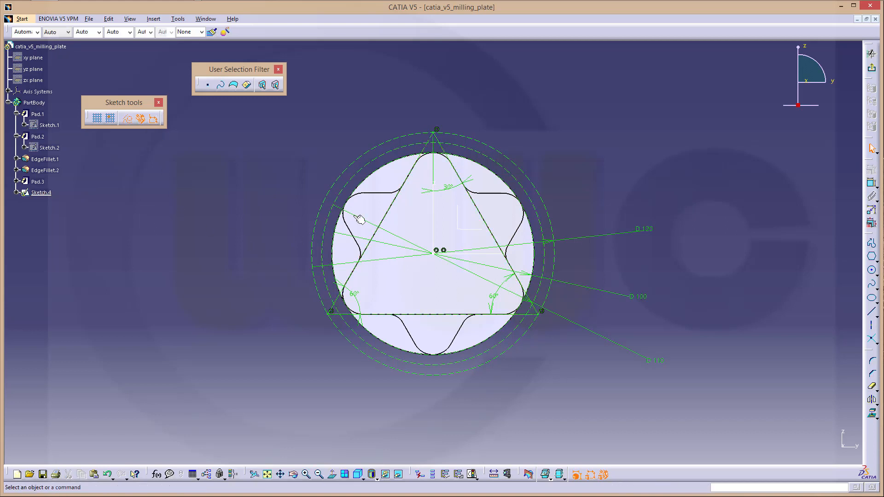
# Convert the middle 110 mm circle to a standard element and exit the sketch
pyautogui.click(535, 198)
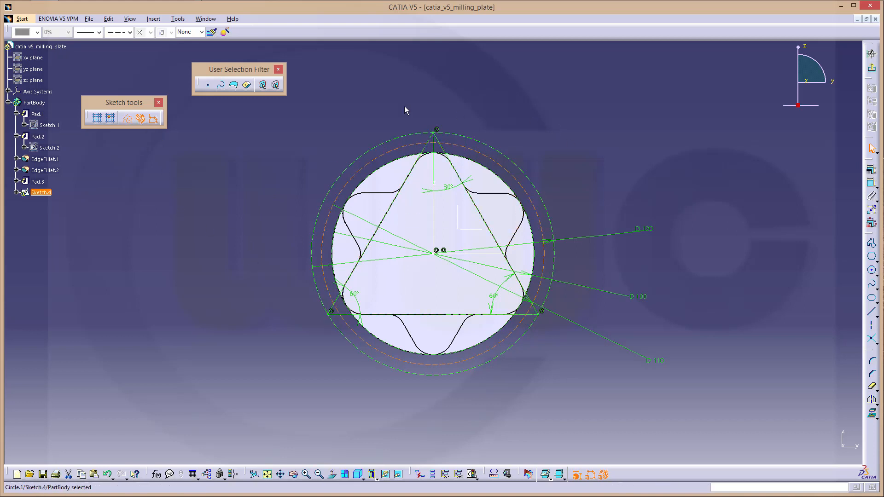
pyautogui.click(127, 119)
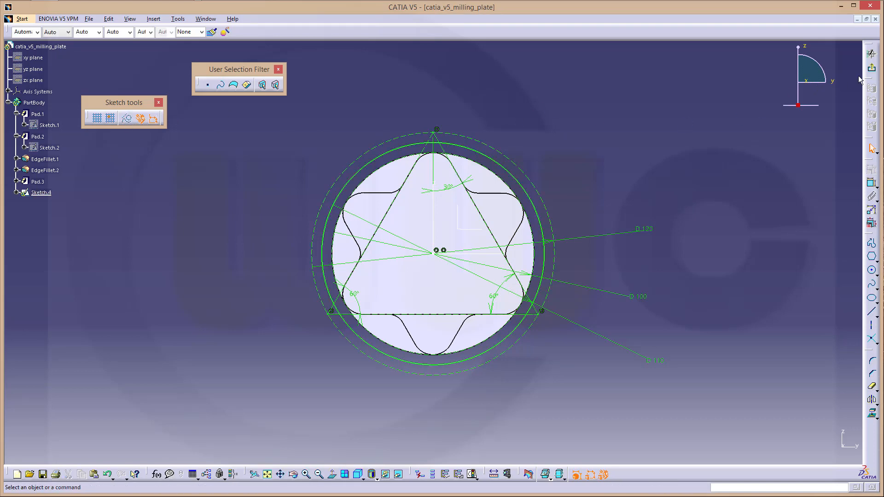
pyautogui.click(871, 68)
pyautogui.click(206, 271)
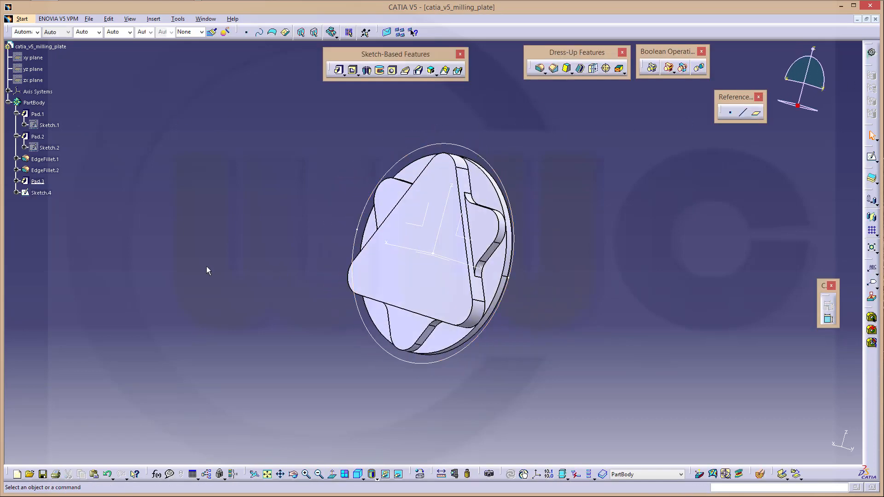
# Pad the circle in Sketch.4 with a length of 10 mm in the reversed direction, behind the triangular pads
pyautogui.click(339, 70)
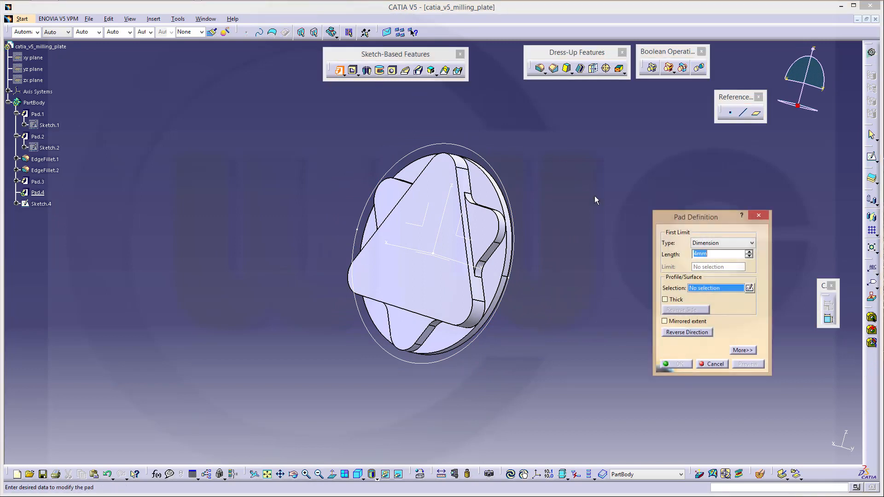
pyautogui.click(509, 198)
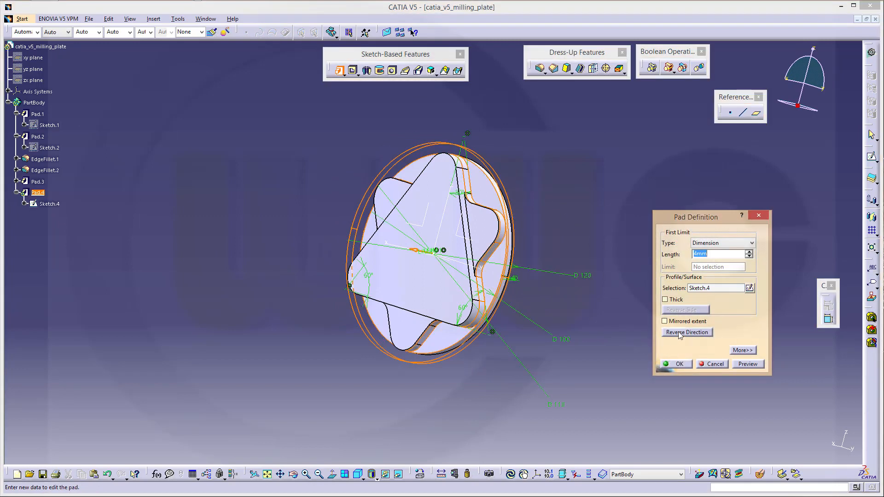
pyautogui.click(680, 332)
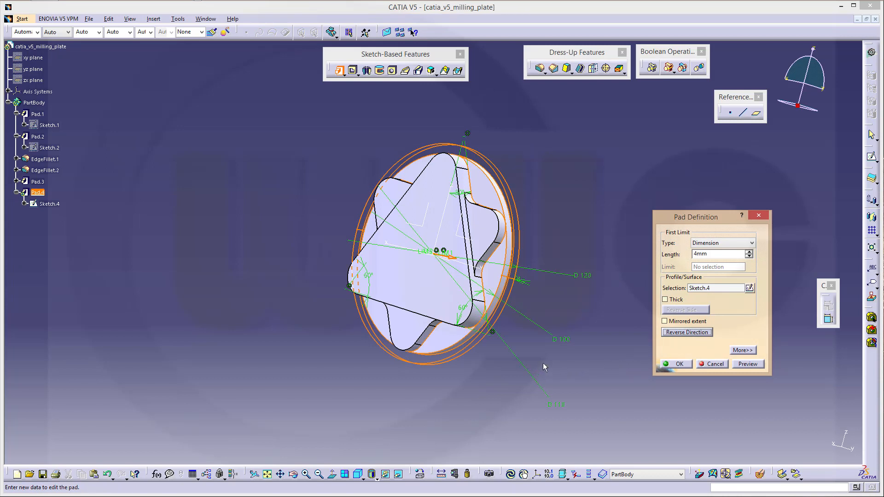
pyautogui.moveTo(718, 253); pyautogui.dragTo(637, 260)
pyautogui.write('10')
pyautogui.press('Return')
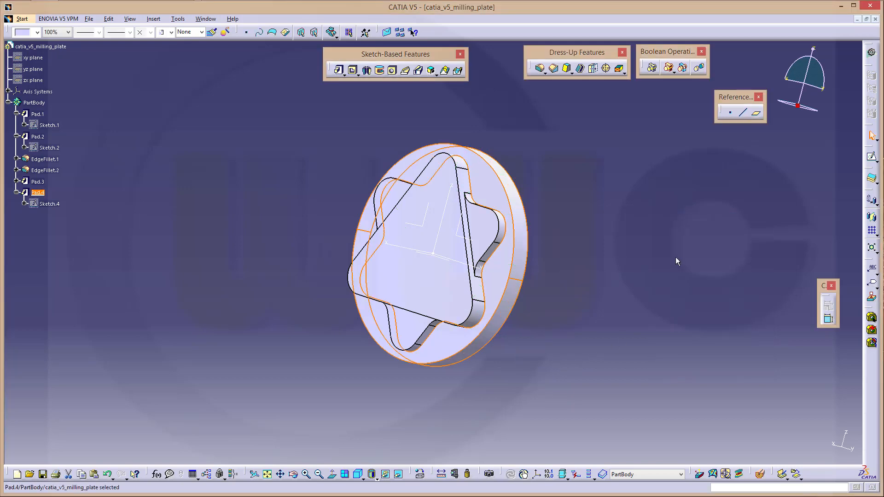
pyautogui.click(675, 257)
# Edit Pad.4 and set its second limit length to -4 mm so it starts behind the smaller circular pad
pyautogui.moveTo(284, 199); pyautogui.dragTo(286, 300, button='middle')
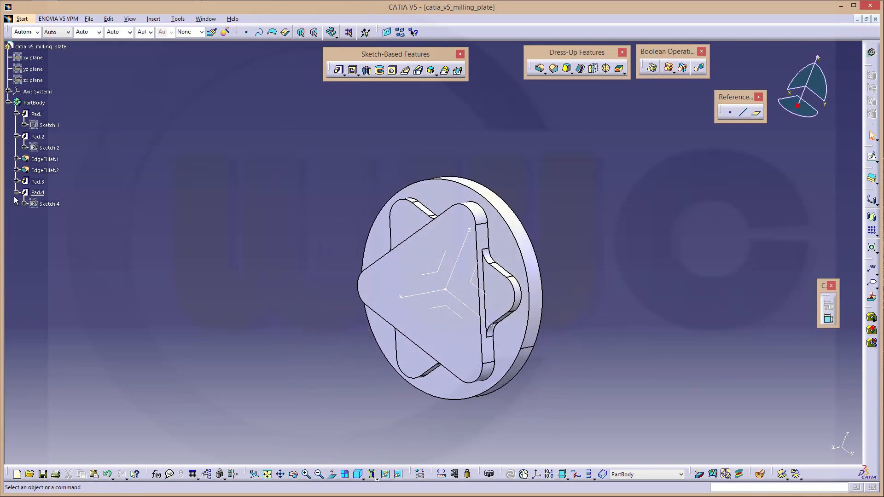
pyautogui.doubleClick(37, 192)
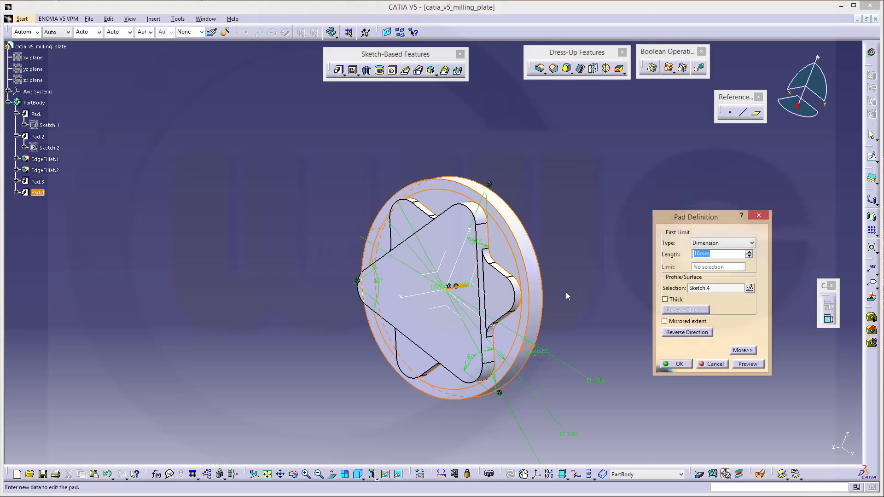
pyautogui.click(742, 350)
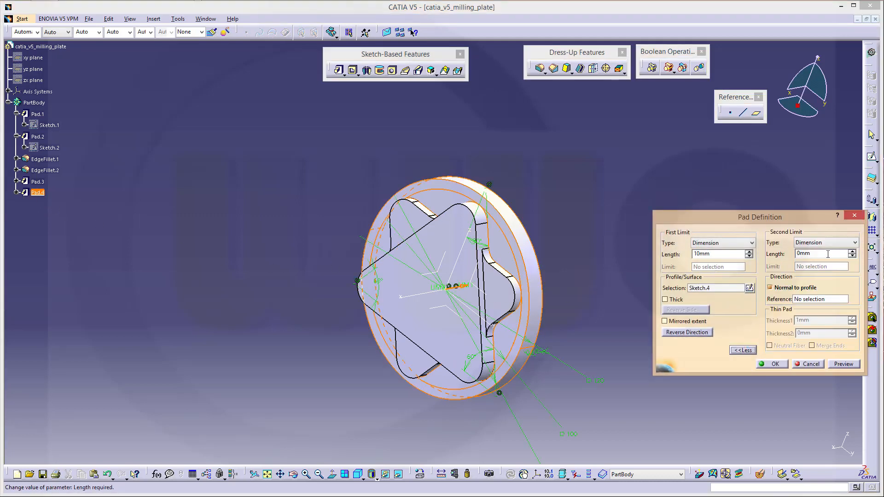
pyautogui.doubleClick(827, 254)
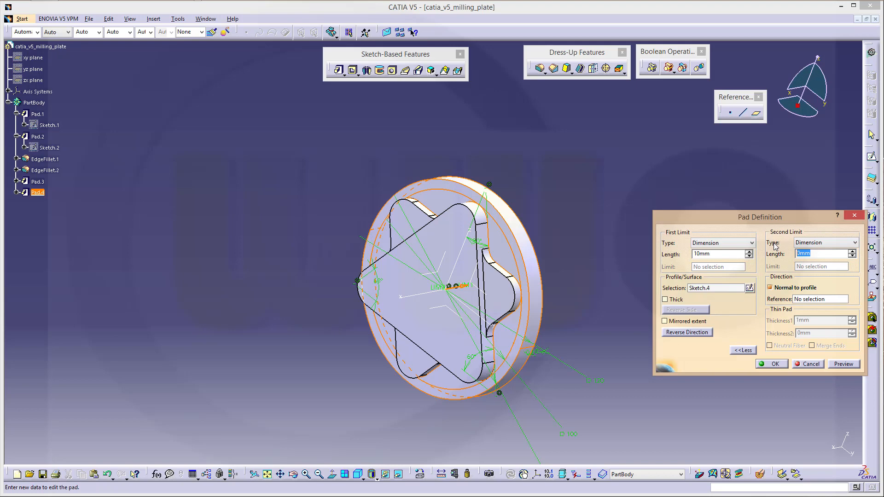
pyautogui.write('-4')
pyautogui.press('Return')
pyautogui.click(656, 263)
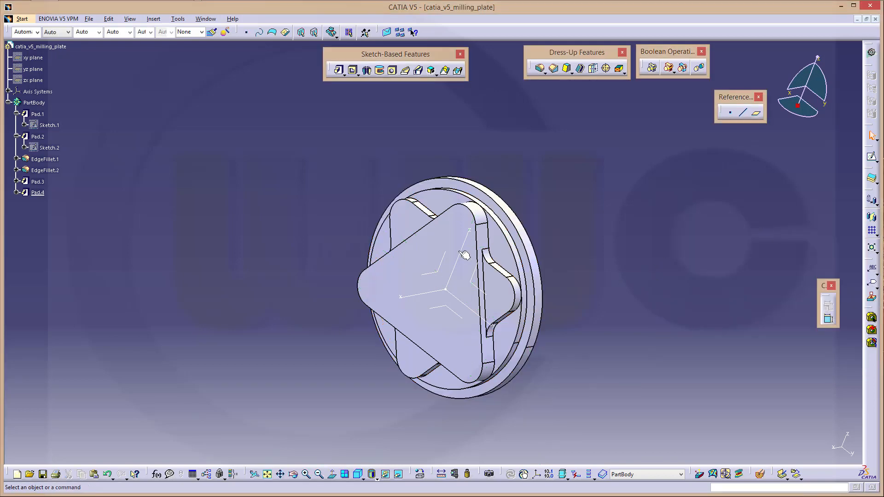
# Inspect the stepped circular pads and the opposed triangular pads from several angles
pyautogui.moveTo(464, 254); pyautogui.dragTo(633, 224, button='middle')
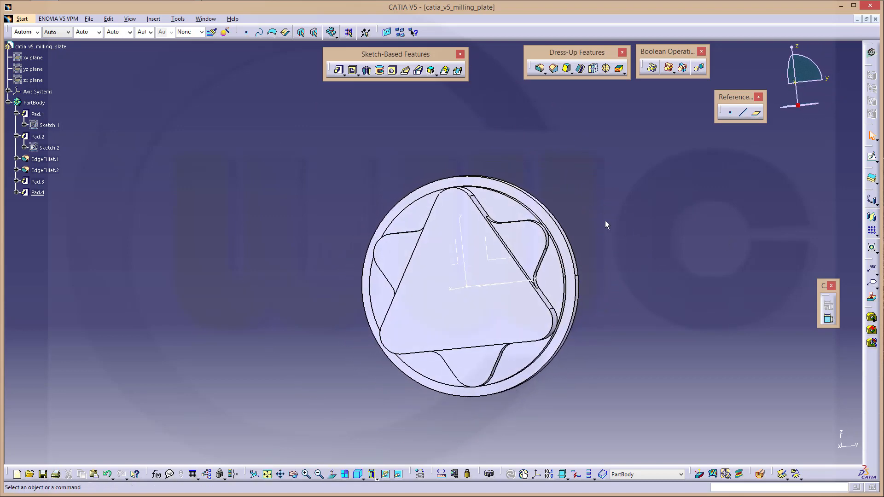
pyautogui.moveTo(628, 286); pyautogui.dragTo(654, 271)
pyautogui.moveTo(608, 306); pyautogui.dragTo(640, 311, button='middle')
pyautogui.moveTo(301, 286); pyautogui.dragTo(621, 294, button='middle')
pyautogui.moveTo(313, 228); pyautogui.dragTo(326, 276, button='middle')
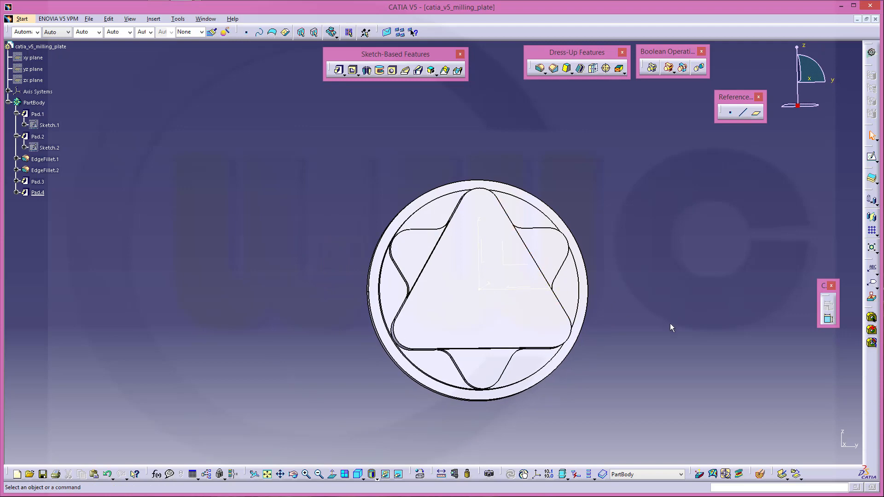
pyautogui.moveTo(643, 334); pyautogui.dragTo(626, 319, button='middle')
pyautogui.moveTo(577, 339); pyautogui.dragTo(559, 368, button='middle')
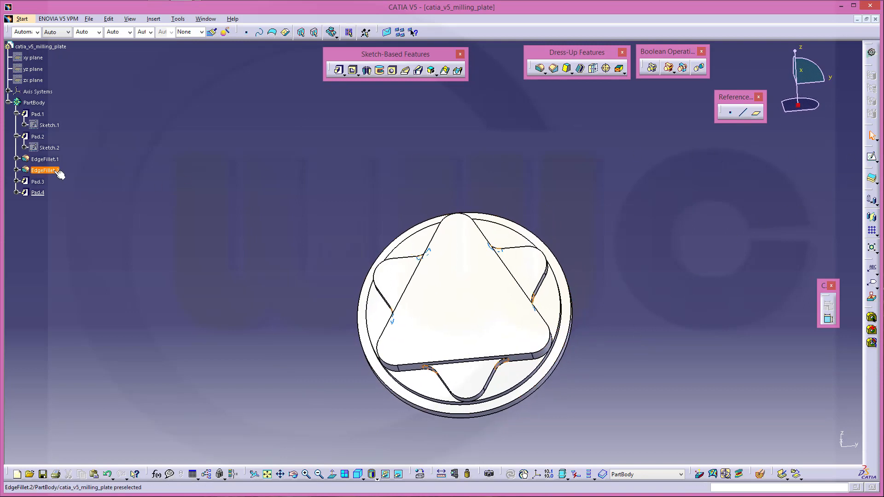
# Start a new sketch on the yz plane of the axis system
pyautogui.click(871, 158)
pyautogui.moveTo(611, 338); pyautogui.dragTo(393, 141, button='middle')
pyautogui.click(414, 237)
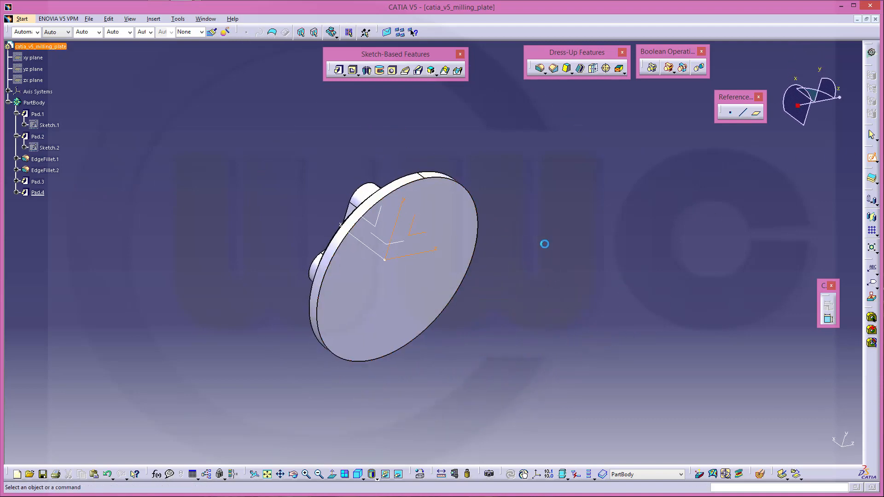
pyautogui.moveTo(415, 177)
pyautogui.mouseDown()
pyautogui.moveTo(437, 311)
pyautogui.moveTo(498, 340)
pyautogui.mouseUp()
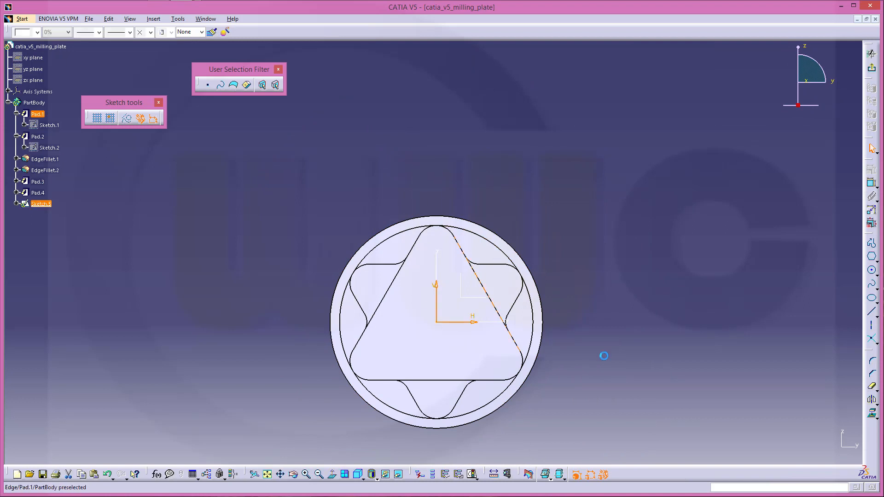
pyautogui.click(385, 474)
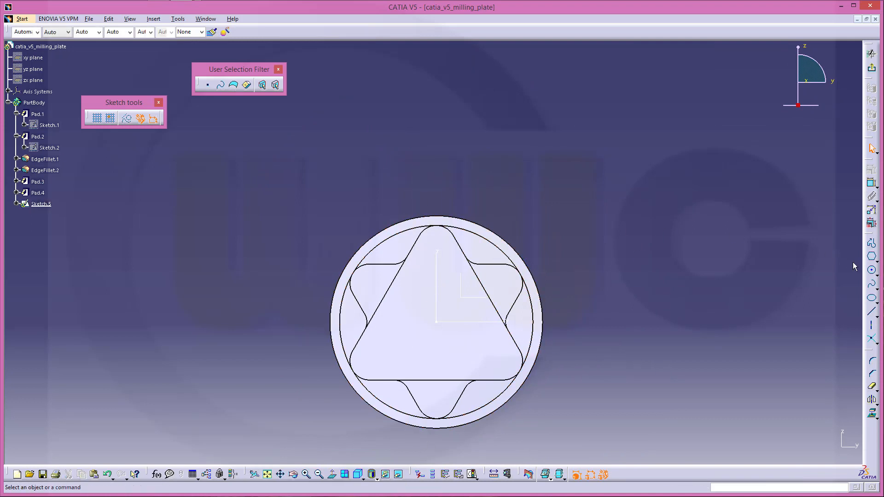
# Sketch a circle above the plate's outer edge and constrain its diameter to 16 mm
pyautogui.click(872, 271)
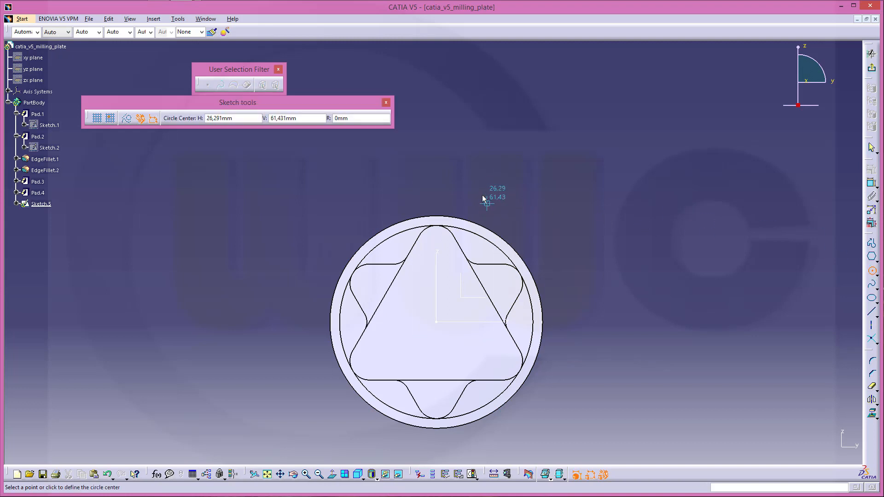
pyautogui.click(482, 193)
pyautogui.click(523, 198)
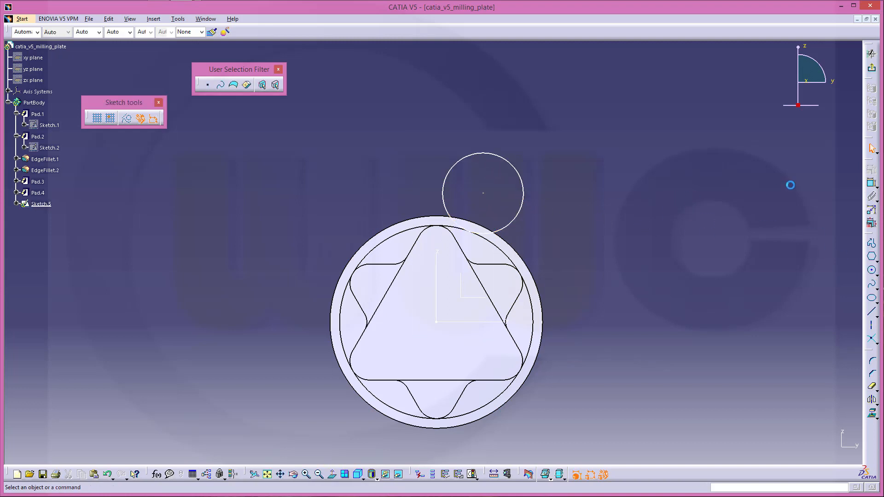
pyautogui.click(872, 183)
pyautogui.click(524, 196)
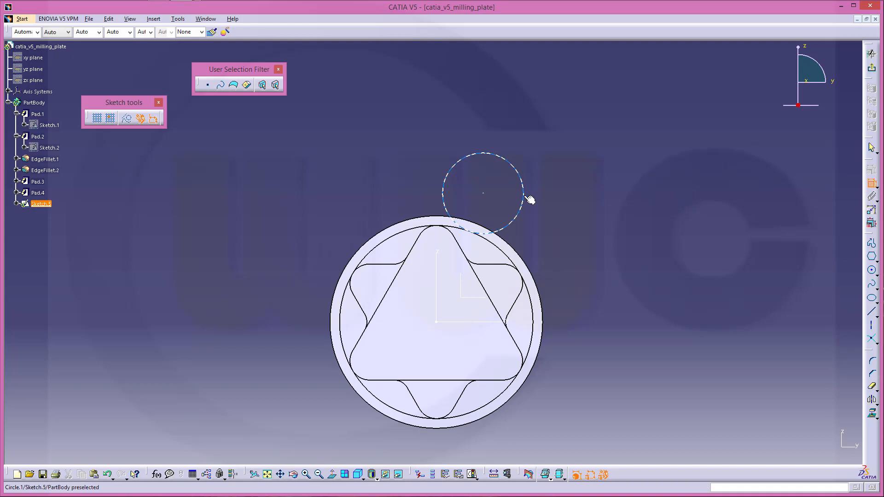
pyautogui.click(577, 194)
pyautogui.doubleClick(579, 186)
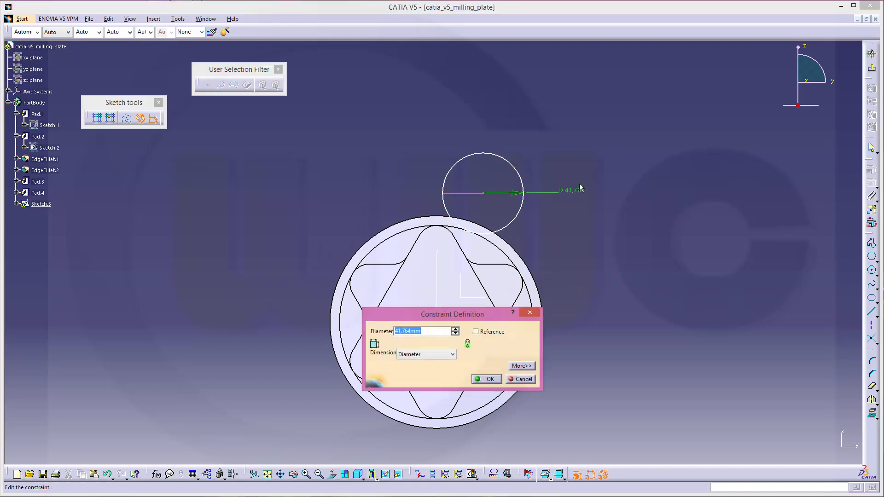
pyautogui.write('16')
pyautogui.press('Return')
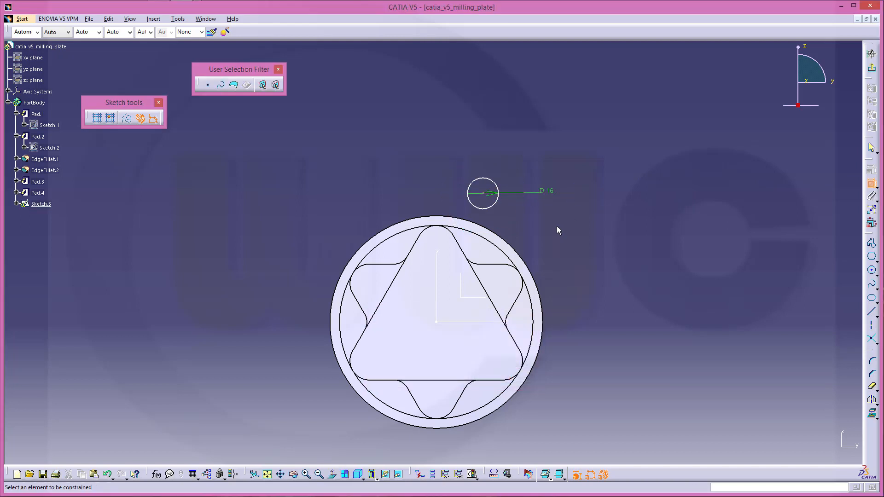
# Make the circle's centre coincident with the vertical axis of the axis system
pyautogui.click(483, 193)
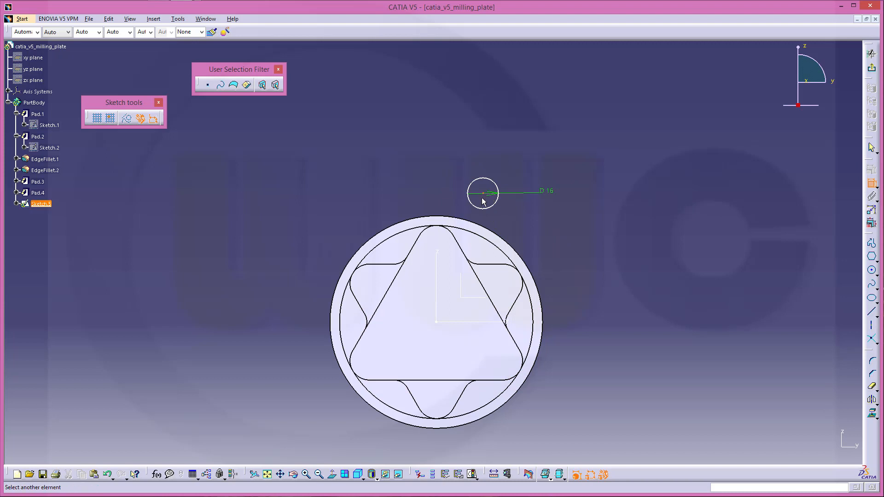
pyautogui.click(437, 252)
pyautogui.rightClick(557, 228)
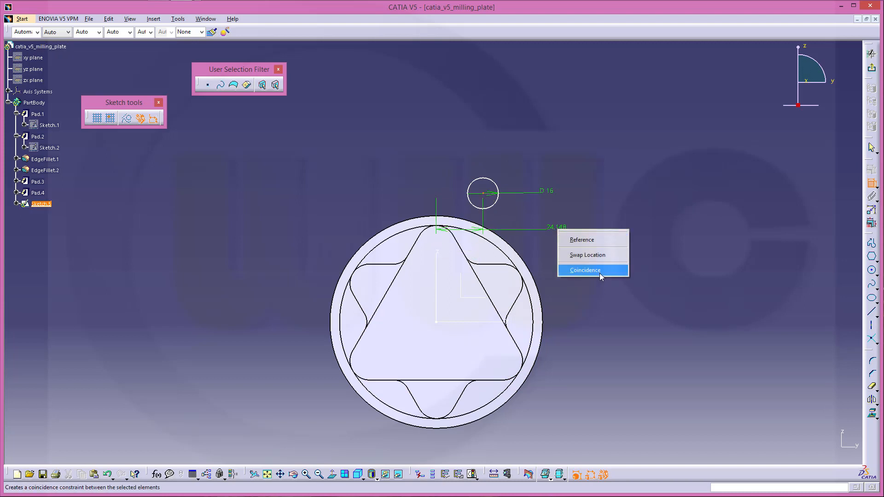
pyautogui.click(598, 272)
# Constrain the circle's centre 40 mm above the horizontal axis of the axis system and exit the sketch
pyautogui.click(439, 190)
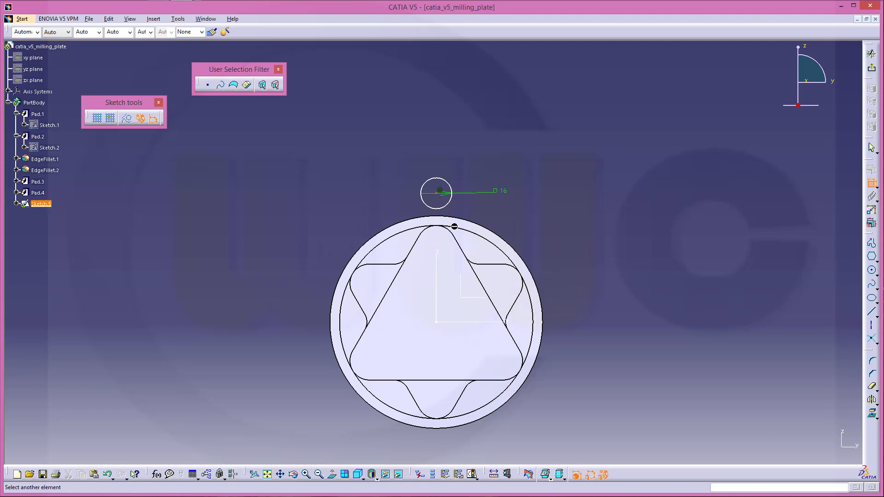
pyautogui.click(503, 324)
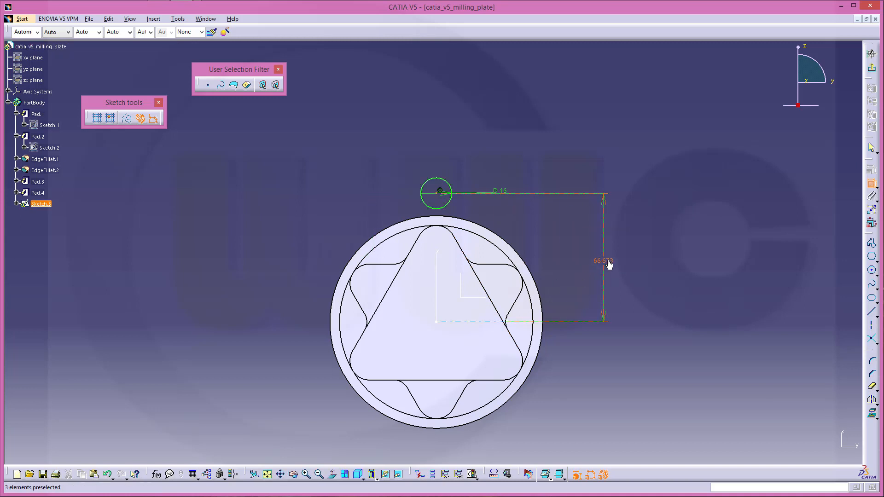
pyautogui.doubleClick(608, 262)
pyautogui.write('40')
pyautogui.press('Return')
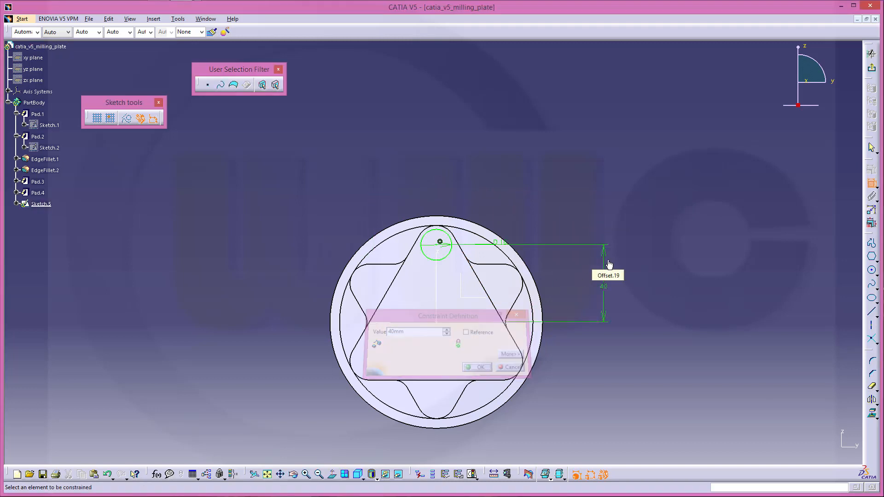
pyautogui.click(871, 68)
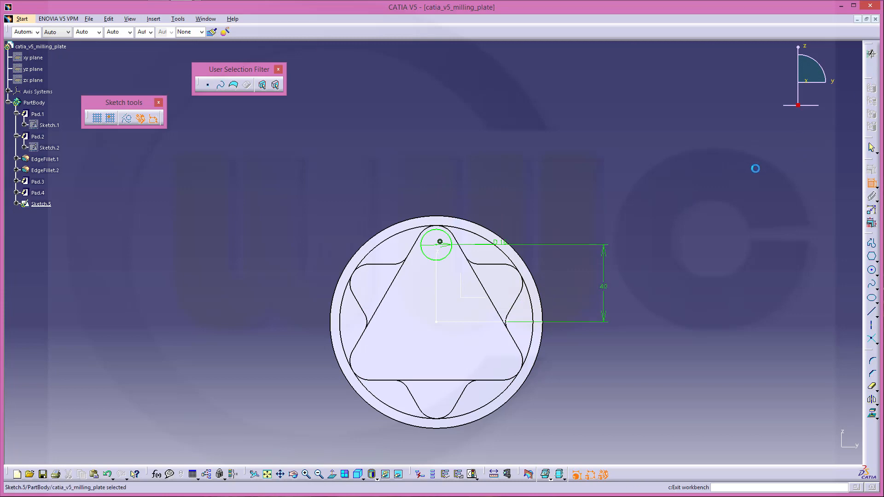
# Pad the 16 mm circle with its first limit set to Up to last and a 1 mm offset
pyautogui.click(339, 70)
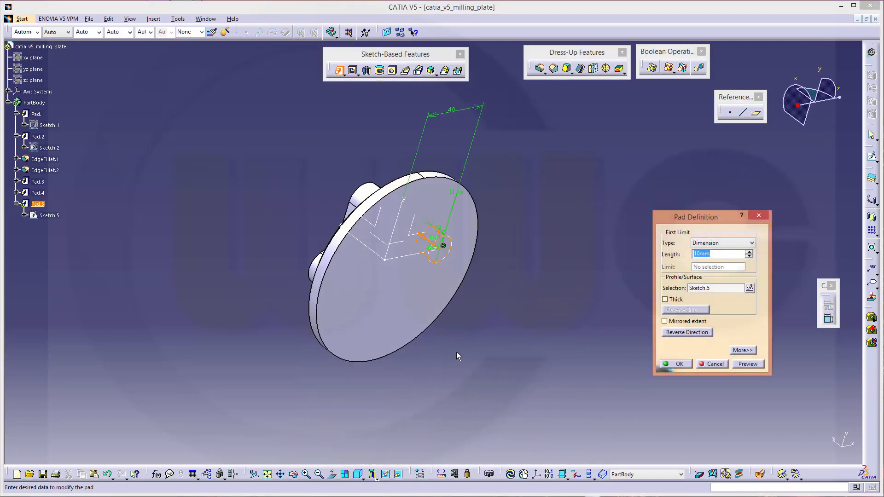
pyautogui.moveTo(457, 352); pyautogui.dragTo(545, 424, button='middle')
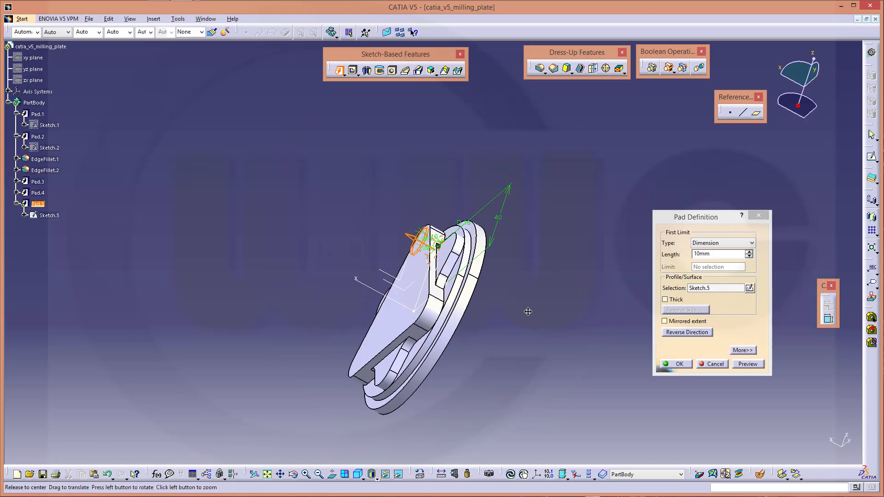
pyautogui.moveTo(526, 309); pyautogui.dragTo(498, 293, button='middle')
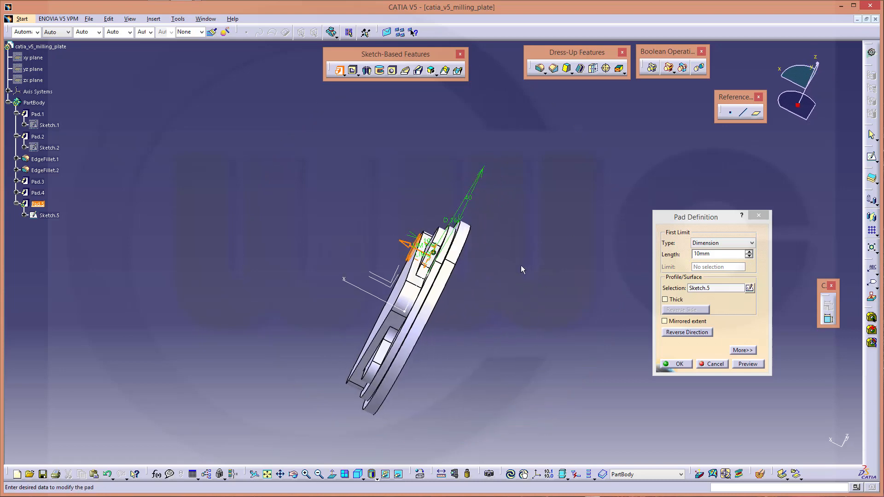
pyautogui.click(751, 242)
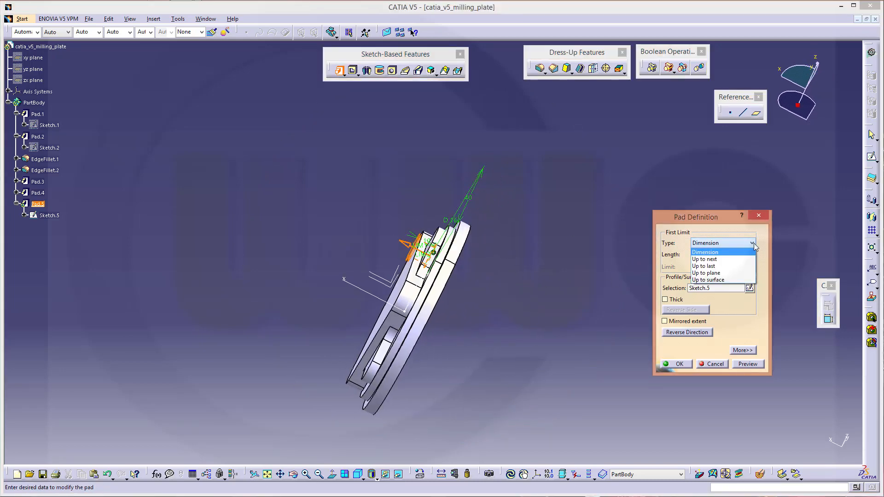
pyautogui.click(722, 266)
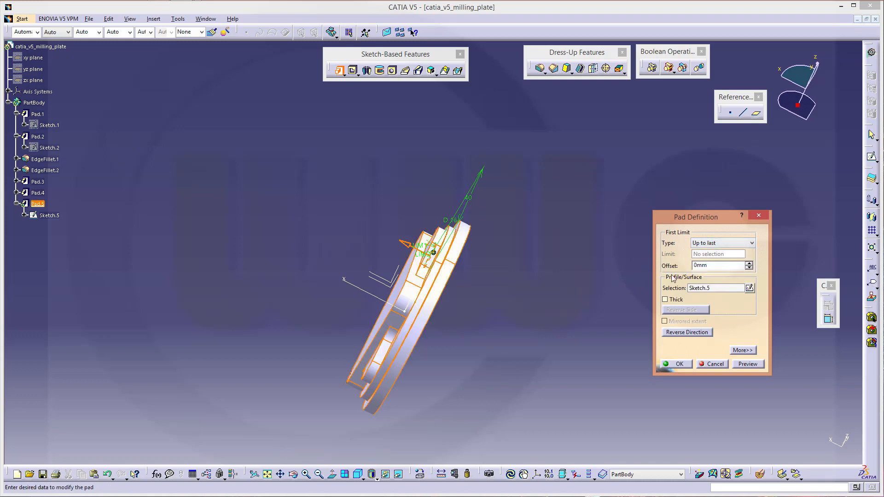
pyautogui.doubleClick(713, 266)
pyautogui.write('1')
pyautogui.click(678, 364)
# Start a circular pattern of the small circular pad using a complete crown with 3 instances
pyautogui.moveTo(517, 291); pyautogui.dragTo(495, 201, button='middle')
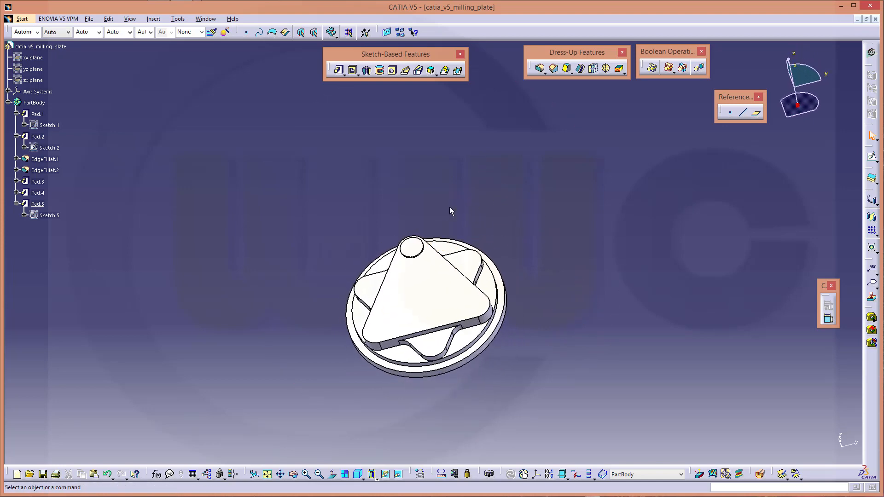
pyautogui.click(44, 204)
pyautogui.click(535, 157)
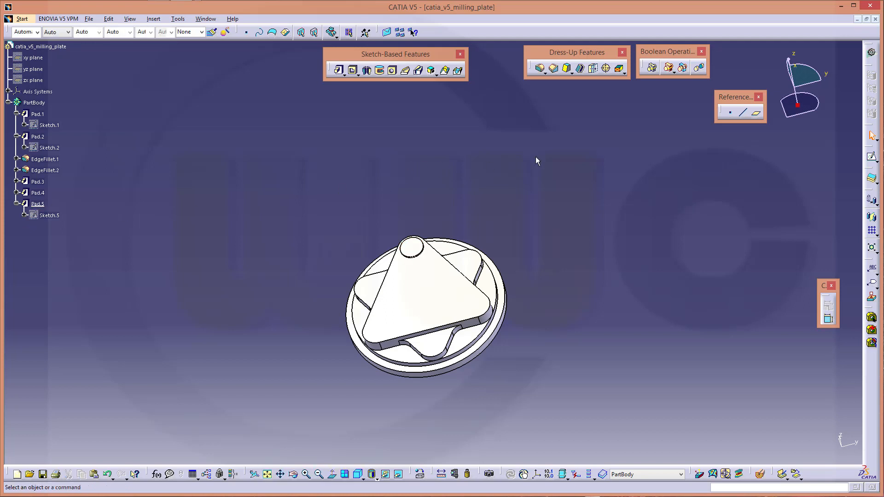
pyautogui.click(45, 204)
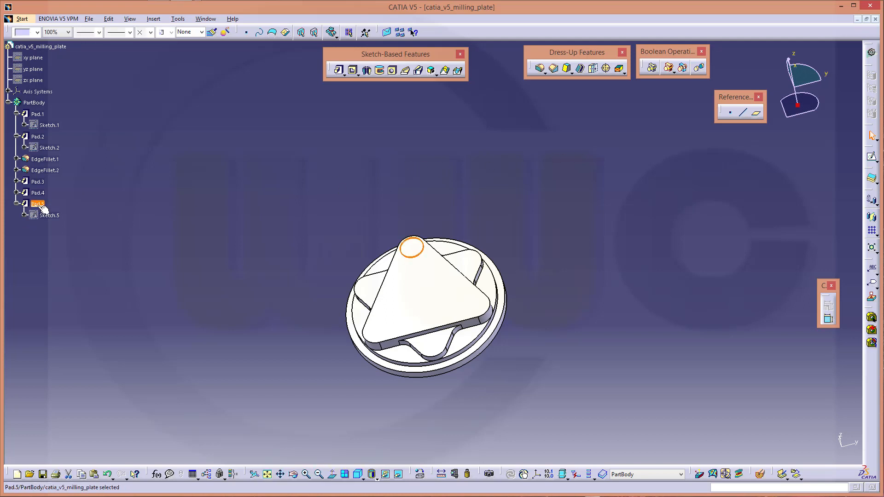
pyautogui.click(875, 235)
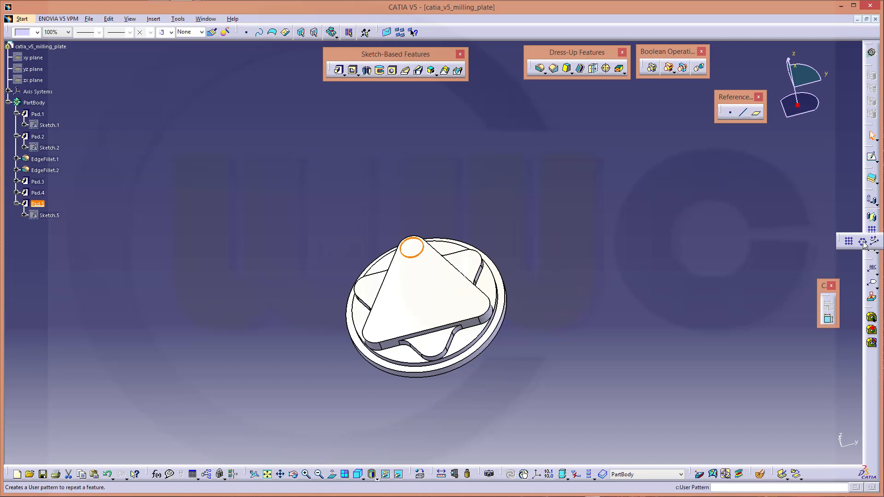
pyautogui.click(862, 242)
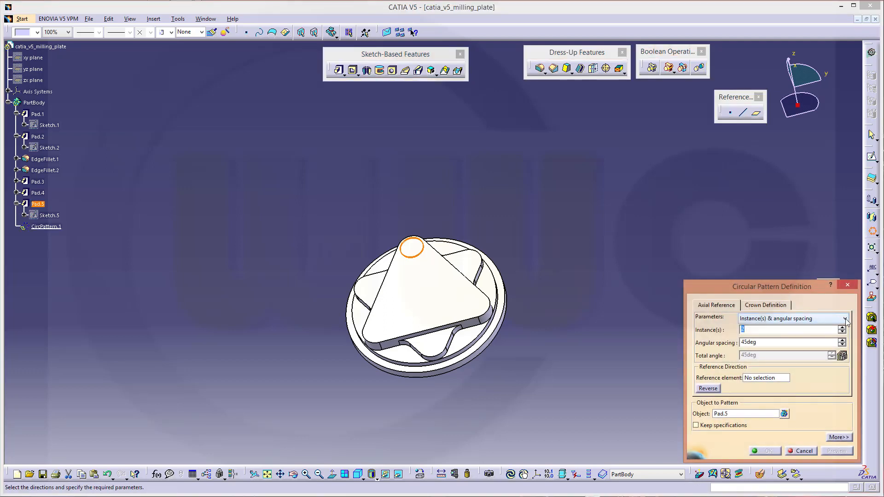
pyautogui.click(845, 319)
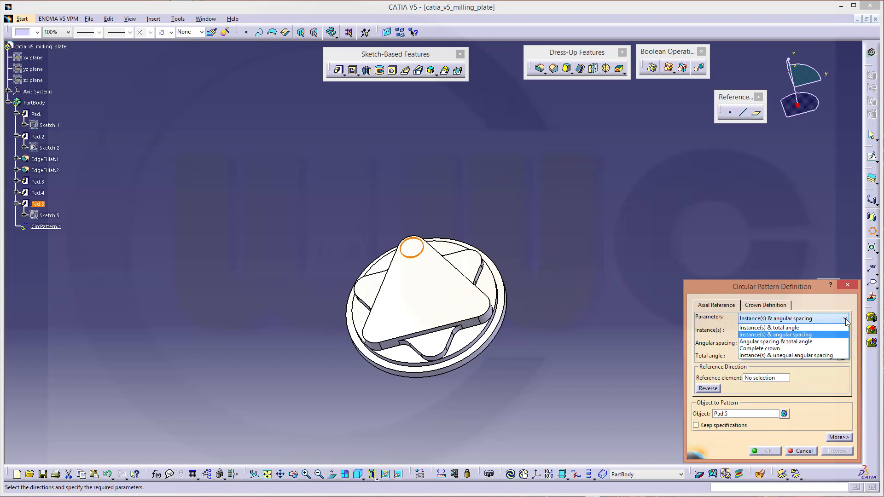
pyautogui.click(782, 349)
pyautogui.click(773, 327)
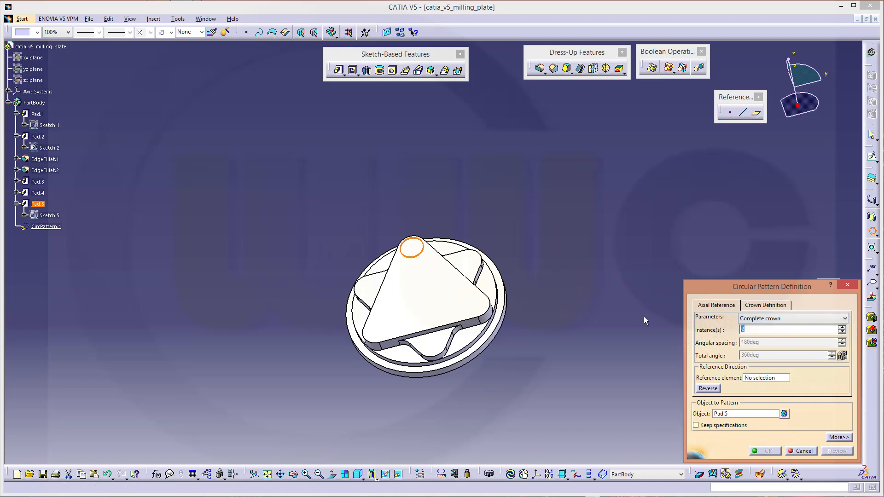
pyautogui.write('3')
# Use the axis system's x axis as the pattern's reference direction, enable Keep specifications and create the circular pattern
pyautogui.click(757, 379)
pyautogui.moveTo(536, 400); pyautogui.dragTo(450, 272, button='middle')
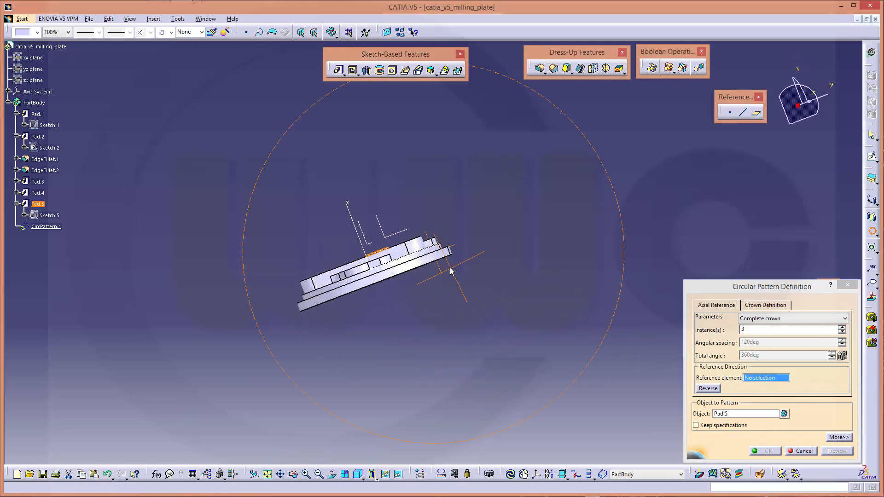
pyautogui.click(353, 212)
pyautogui.moveTo(394, 197); pyautogui.dragTo(500, 293, button='middle')
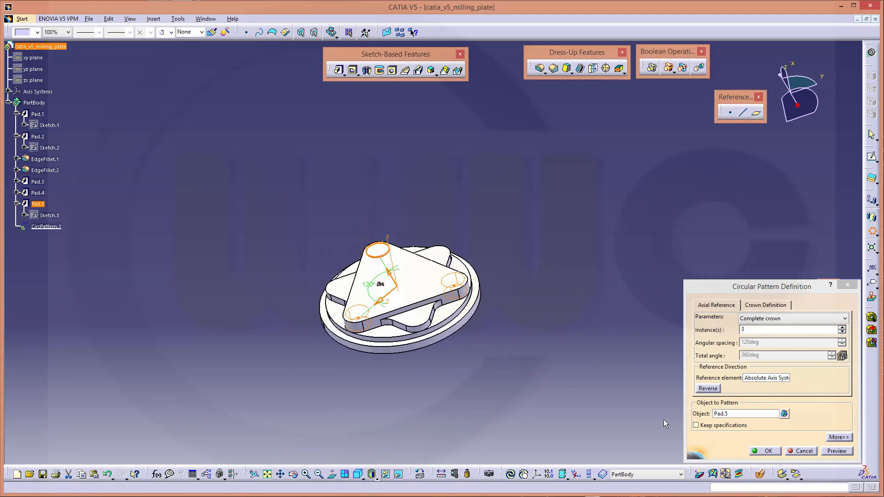
pyautogui.click(696, 425)
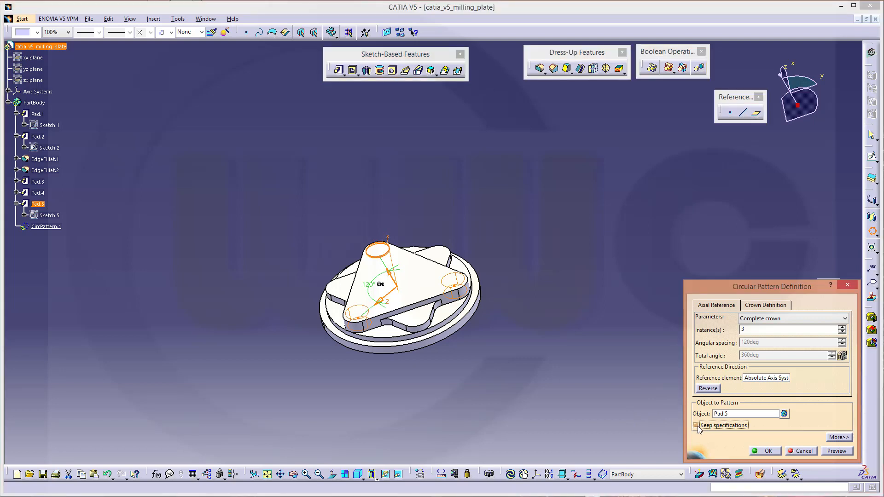
pyautogui.click(768, 451)
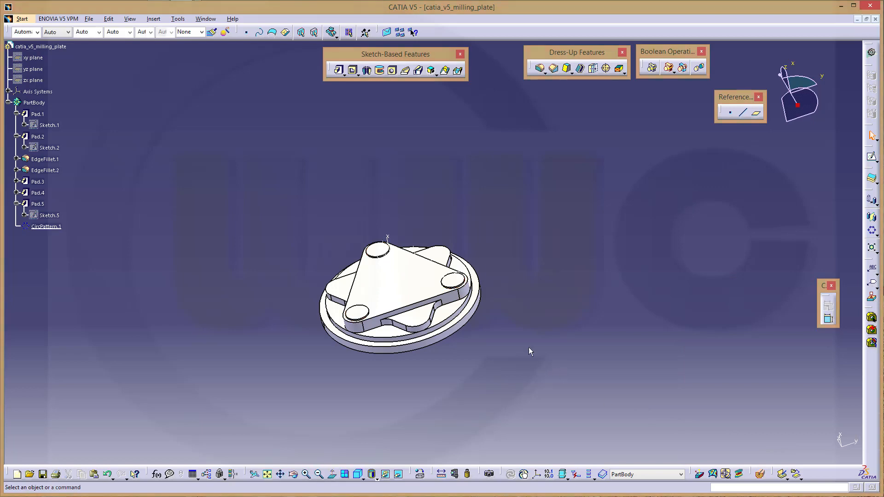
# Insert a new body into the milling plate part
pyautogui.moveTo(528, 347); pyautogui.dragTo(457, 294, button='middle')
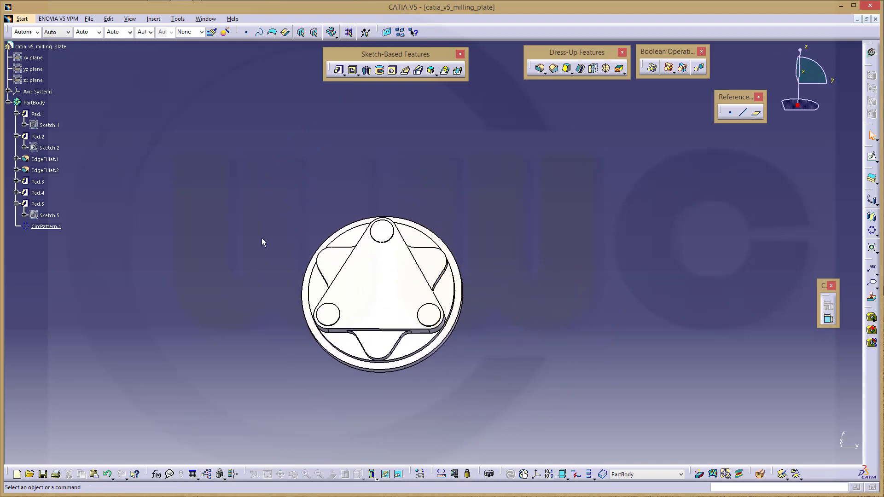
pyautogui.click(153, 18)
pyautogui.click(162, 38)
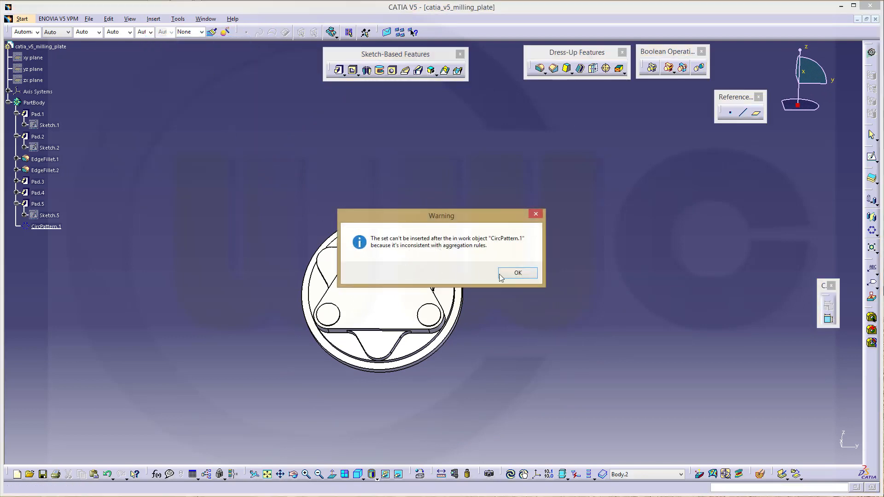
pyautogui.click(530, 275)
pyautogui.moveTo(217, 265); pyautogui.dragTo(432, 296, button='middle')
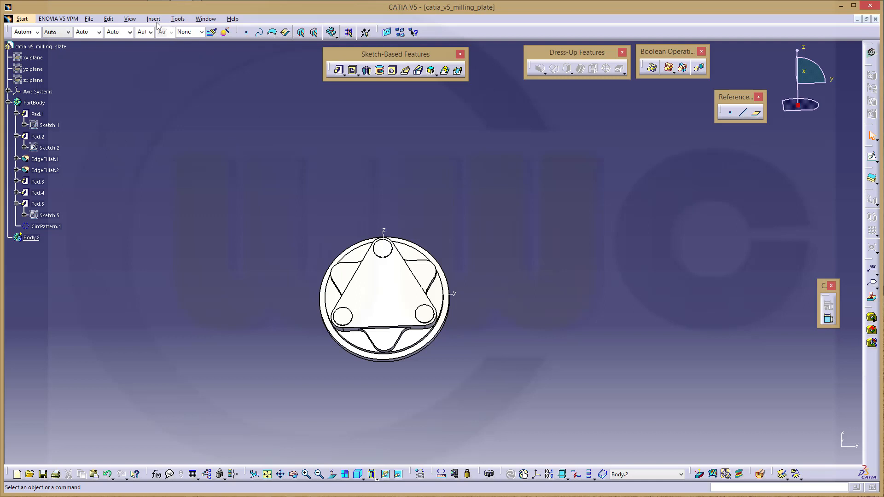
pyautogui.click(130, 19)
pyautogui.moveTo(144, 30)
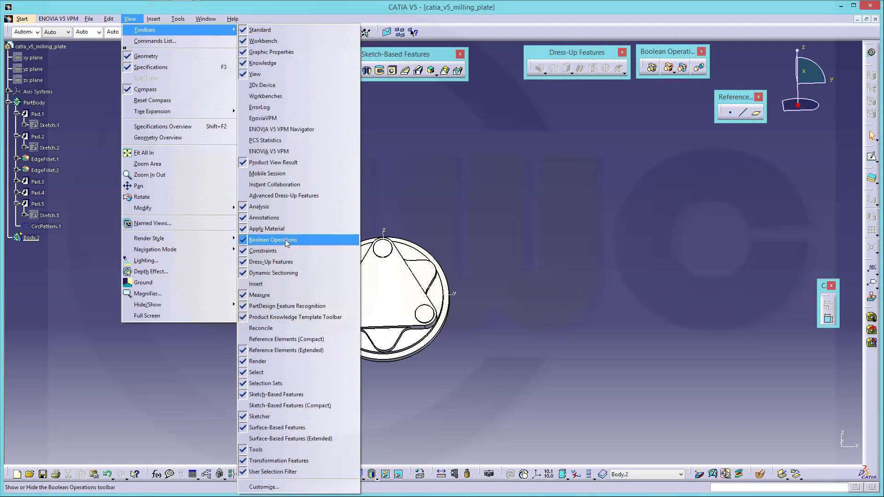
pyautogui.click(577, 185)
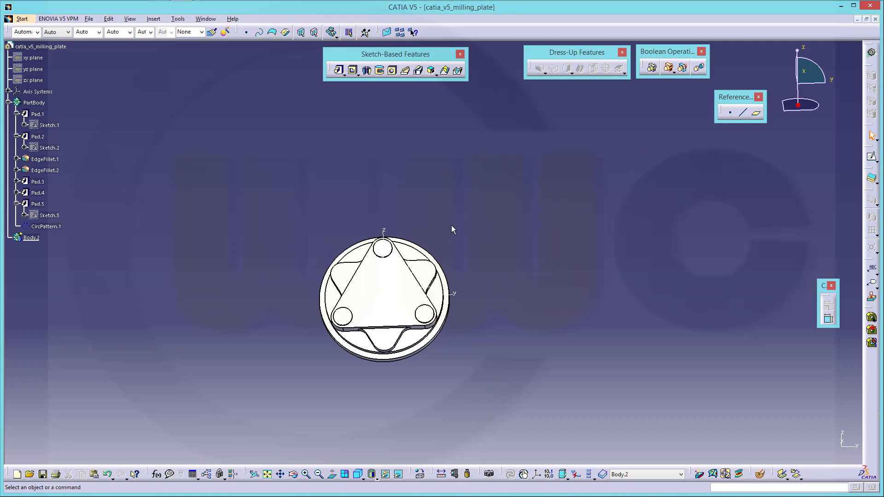
# Display only the current body so that the PartBody geometry is out of view
pyautogui.rightClick(43, 103)
pyautogui.click(208, 134)
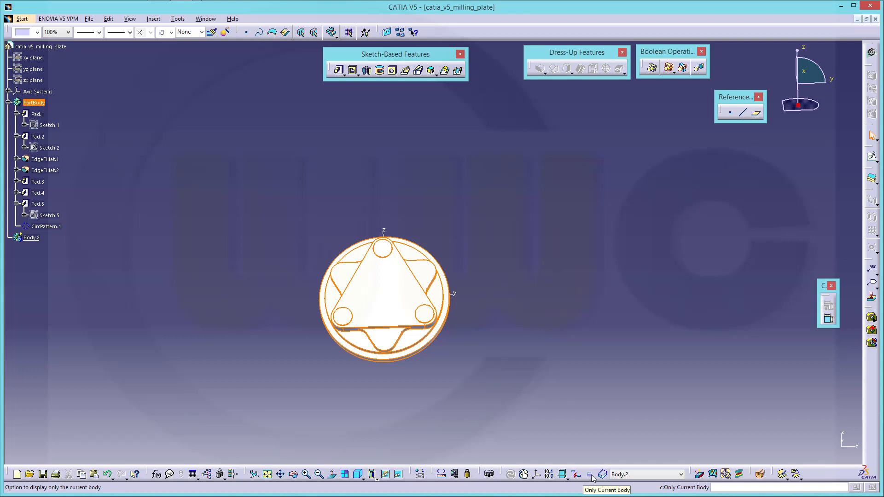
pyautogui.click(591, 474)
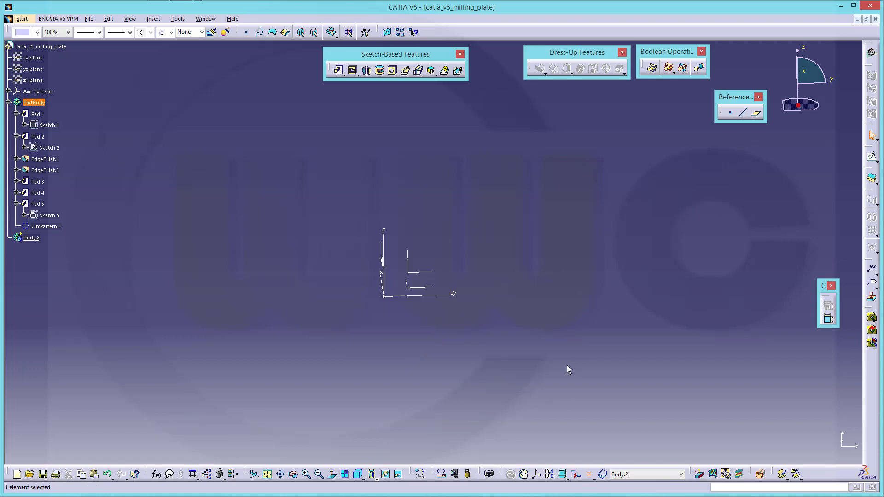
# Start a new sketch in the new body on the yz plane of the axis system
pyautogui.moveTo(349, 330); pyautogui.dragTo(345, 374, button='middle')
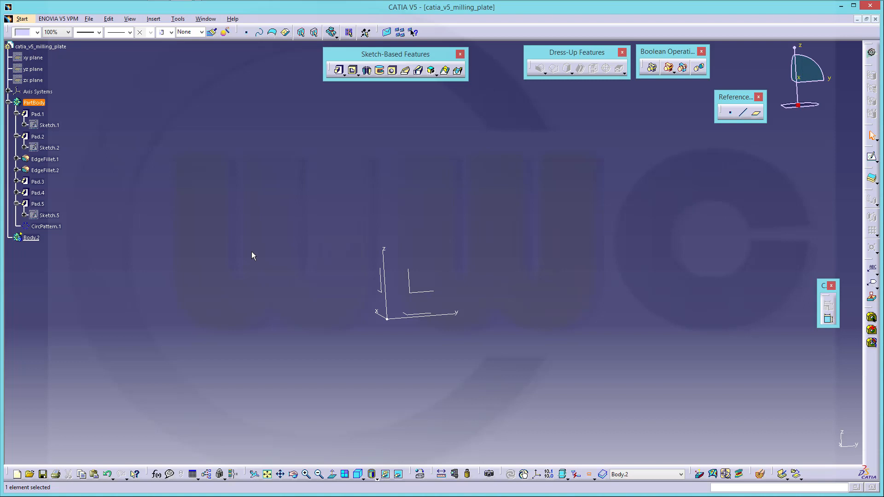
pyautogui.click(871, 159)
pyautogui.click(424, 291)
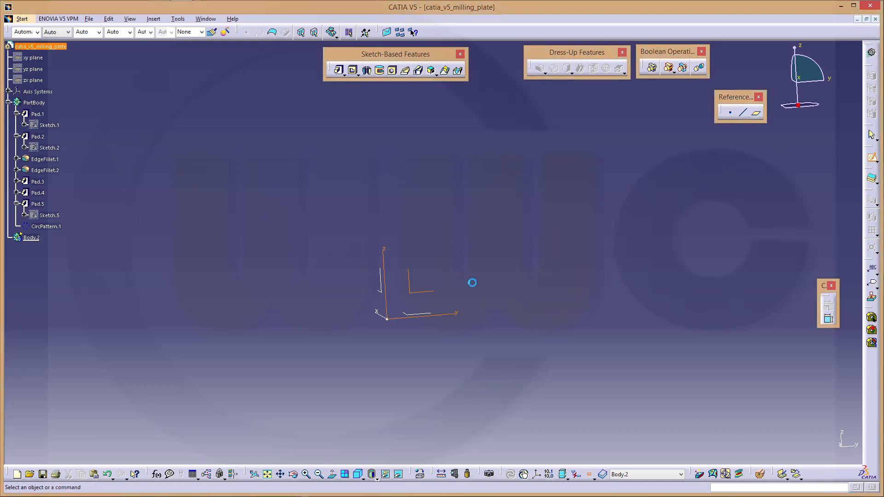
pyautogui.moveTo(358, 270); pyautogui.dragTo(430, 326)
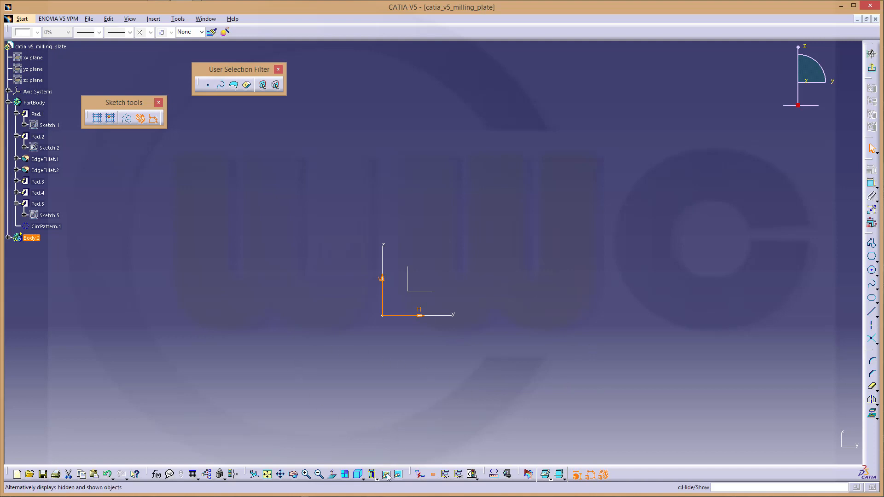
pyautogui.click(530, 337)
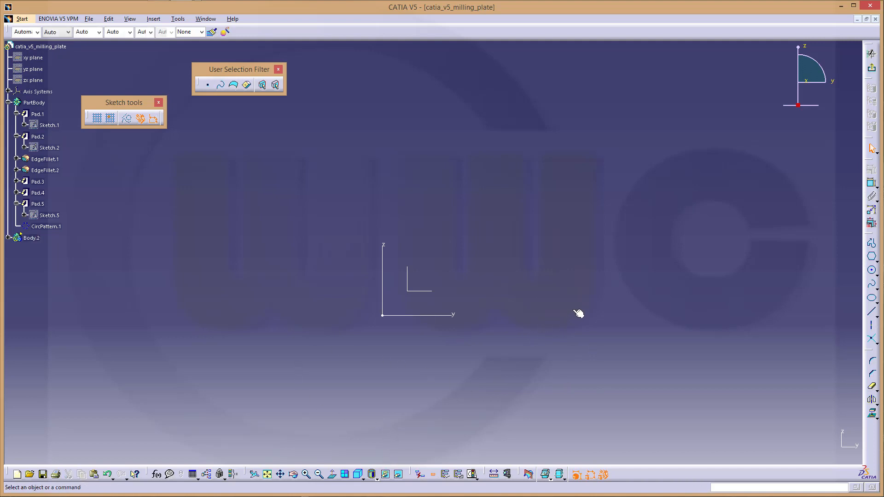
# Sketch a cylindrical elongated hole around the axis system with a centreline radius of about 94 mm and end radius of about 24.6 mm
pyautogui.click(877, 261)
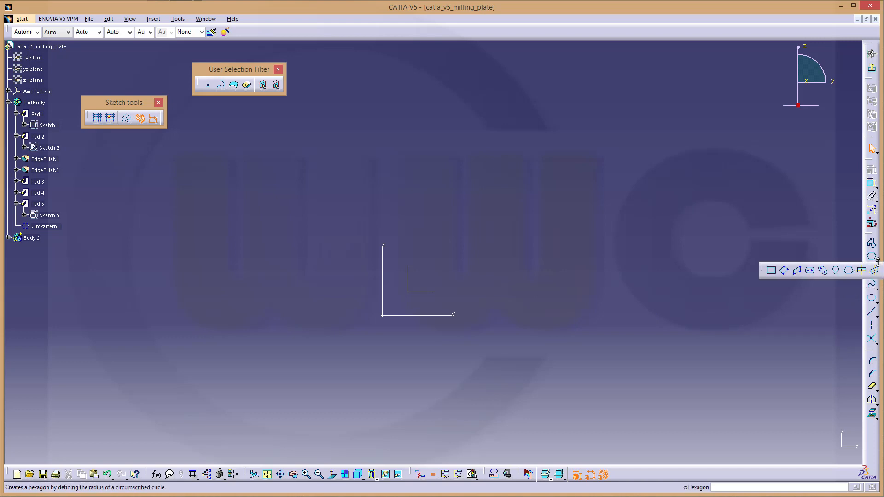
pyautogui.click(823, 271)
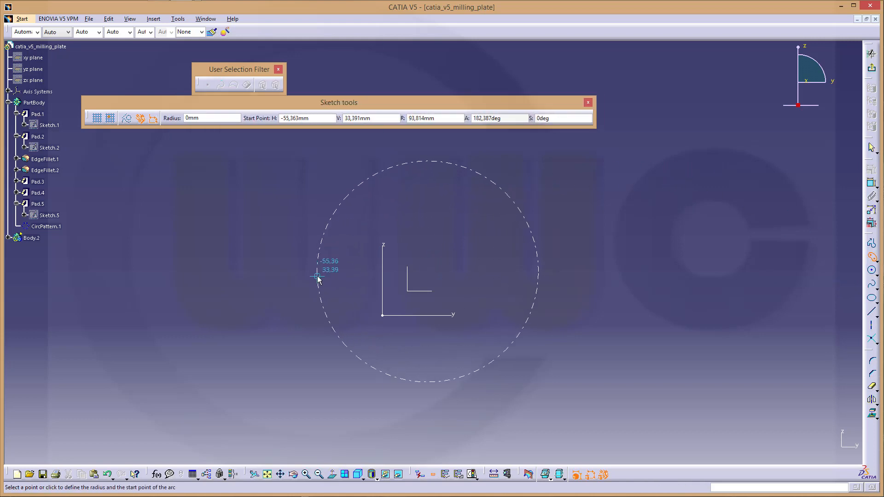
pyautogui.click(317, 275)
pyautogui.click(410, 174)
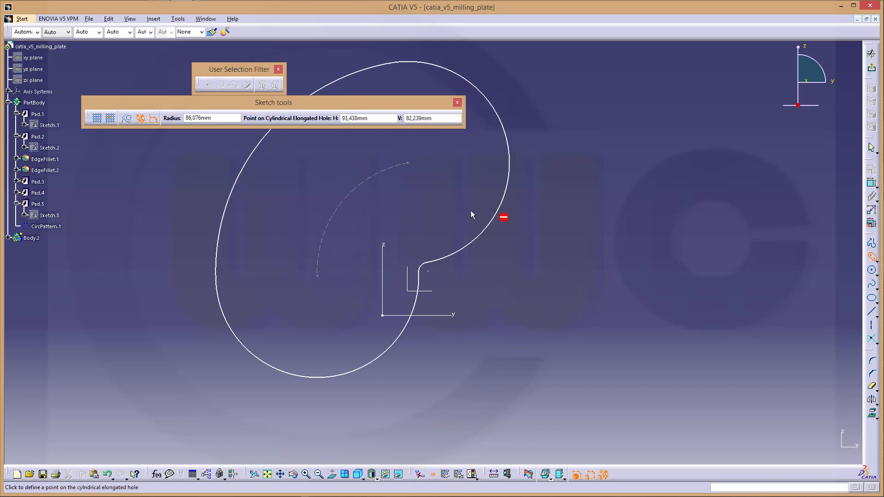
pyautogui.click(388, 201)
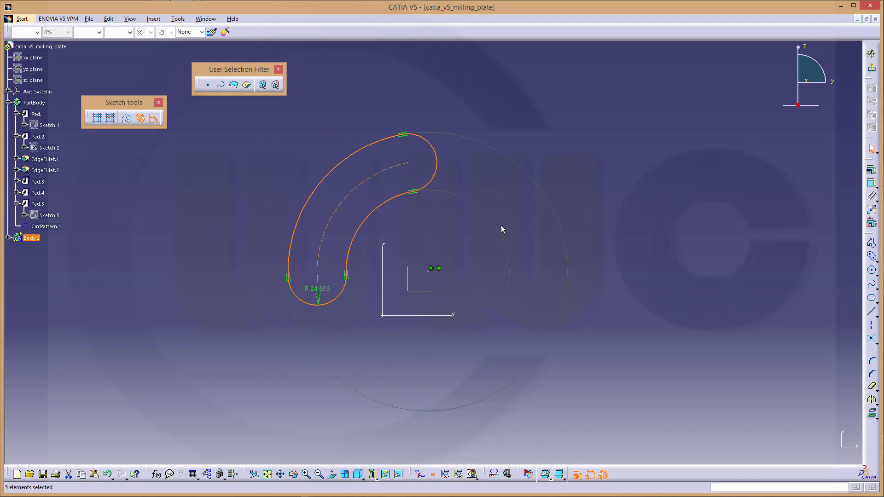
# Constrain the elongated hole's arc centre coincident with the horizontal and vertical axes of the sketch
pyautogui.click(628, 213)
pyautogui.click(870, 183)
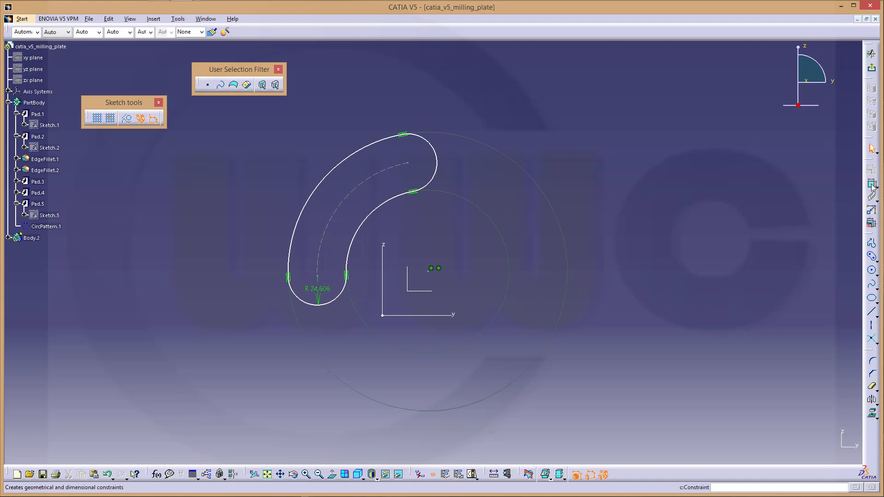
pyautogui.click(428, 272)
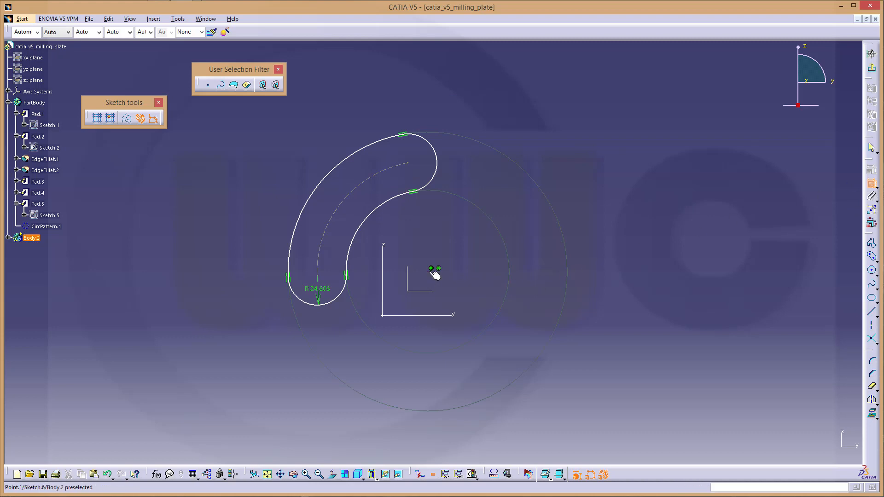
pyautogui.click(455, 313)
pyautogui.rightClick(455, 313)
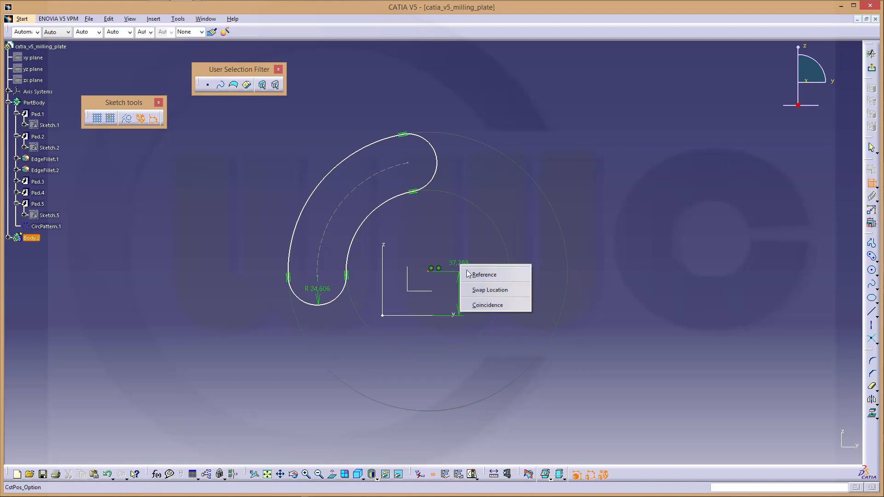
pyautogui.click(490, 305)
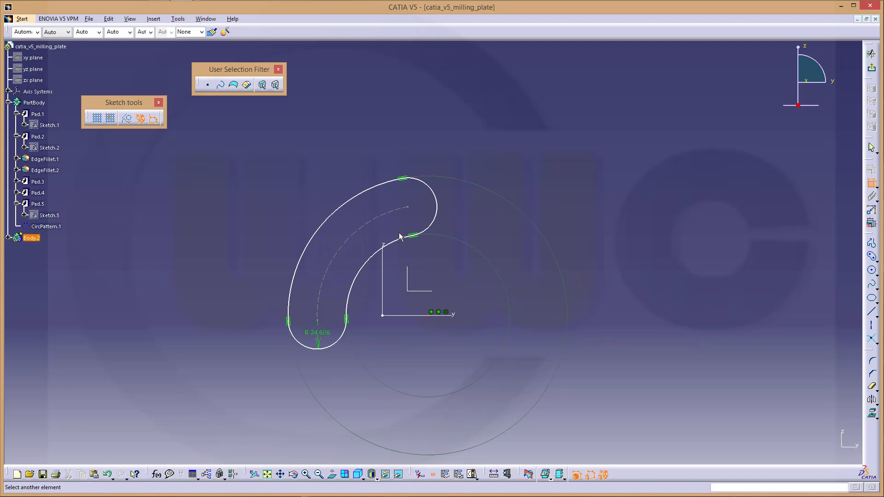
pyautogui.click(390, 251)
pyautogui.rightClick(422, 258)
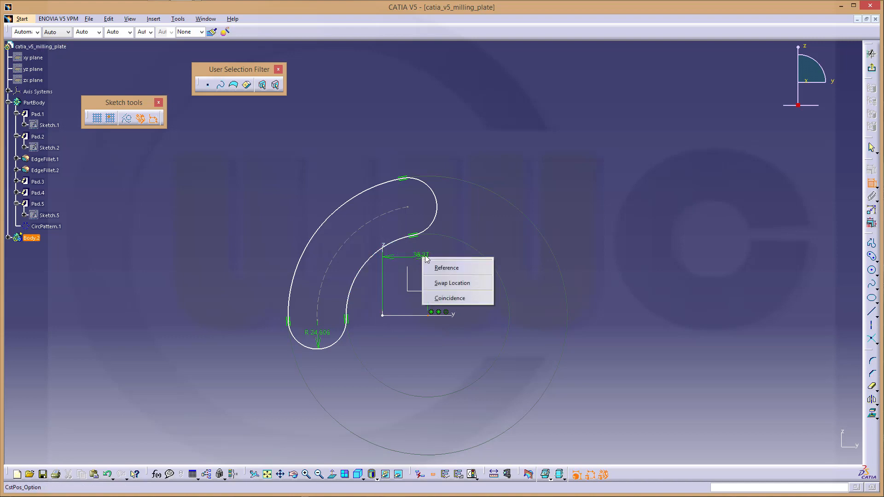
pyautogui.click(463, 298)
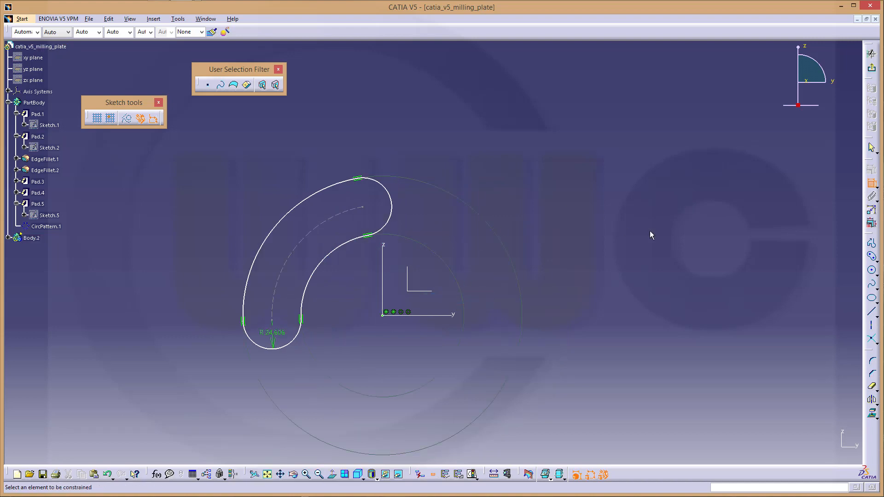
# Draw two construction lines joining the centres of the slot's two end arcs to the sketch origin
pyautogui.click(127, 119)
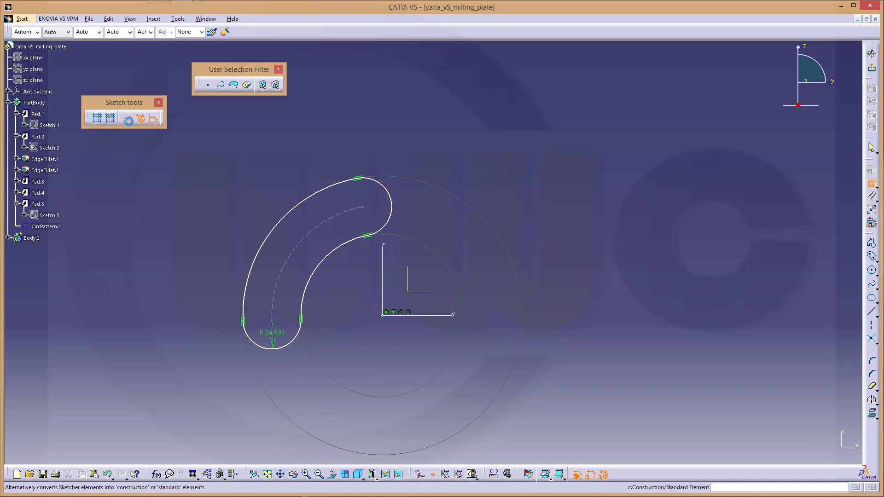
pyautogui.click(872, 314)
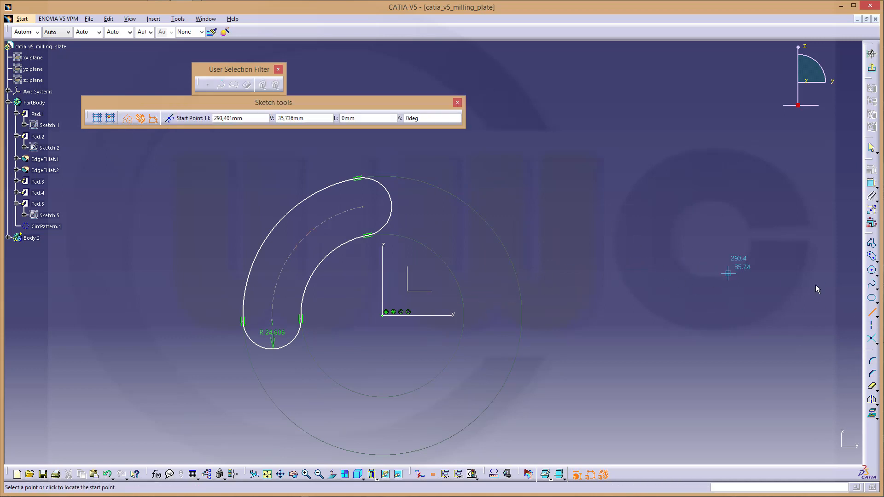
pyautogui.click(871, 243)
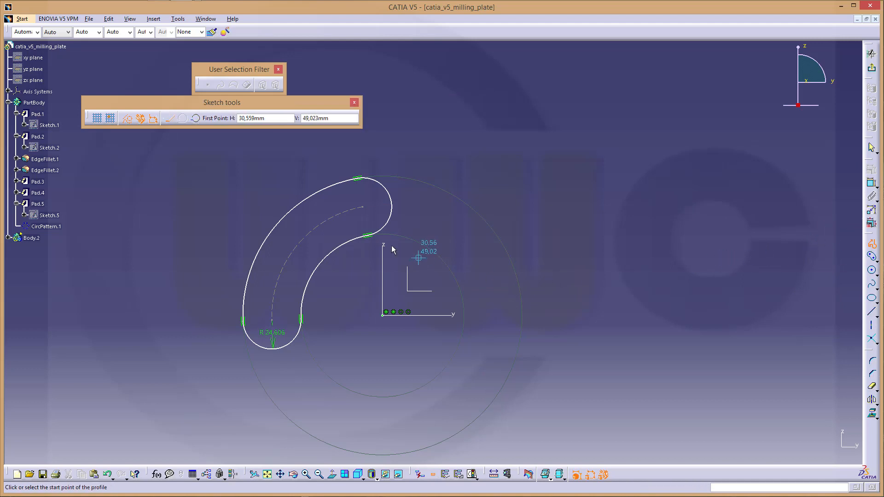
pyautogui.click(363, 208)
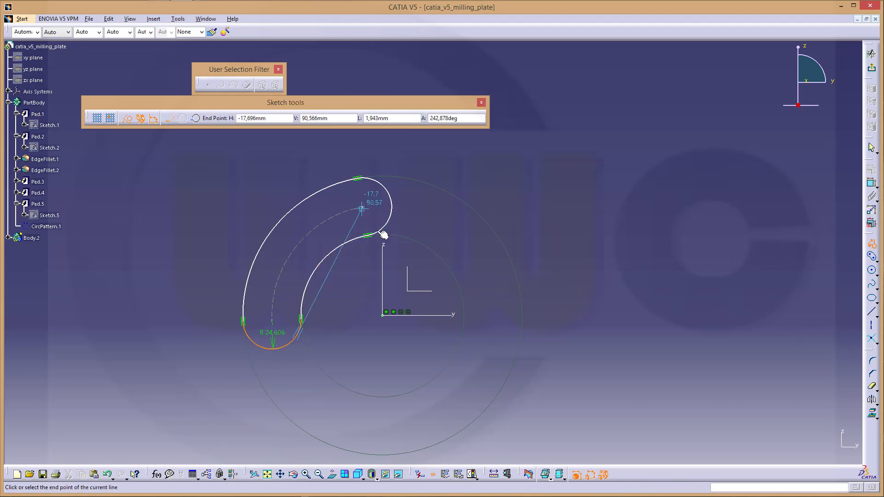
pyautogui.click(382, 314)
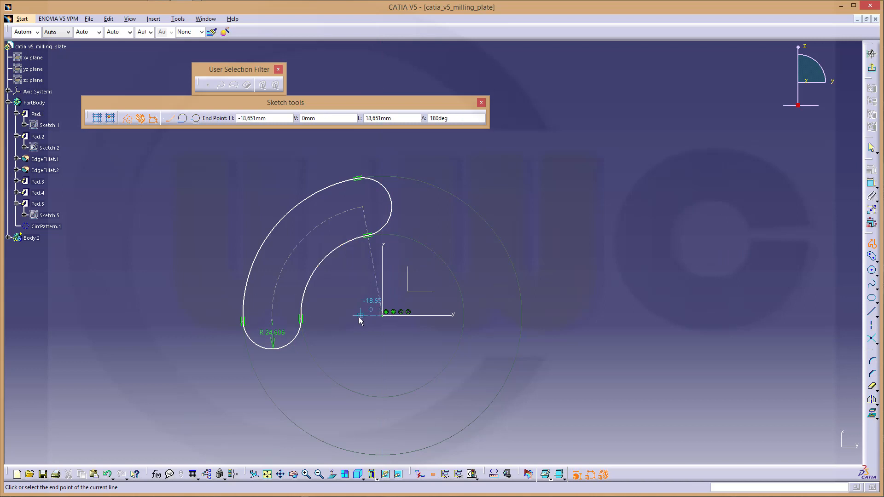
pyautogui.doubleClick(272, 319)
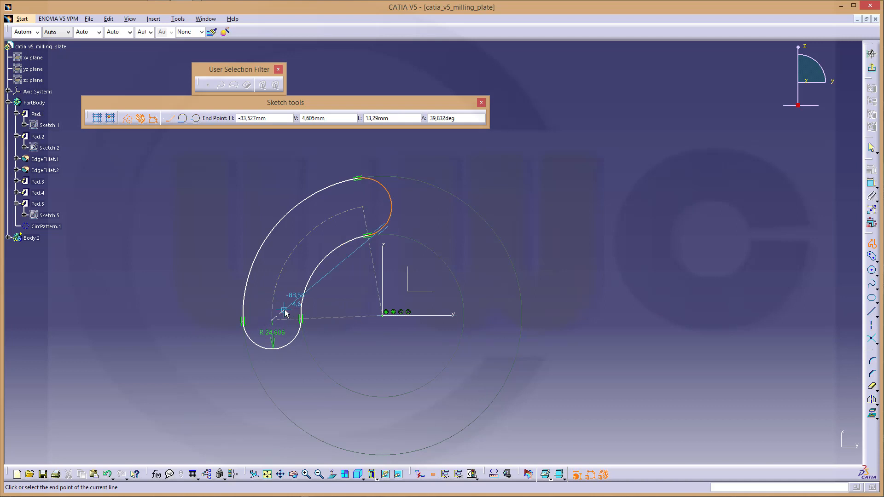
pyautogui.click(233, 267)
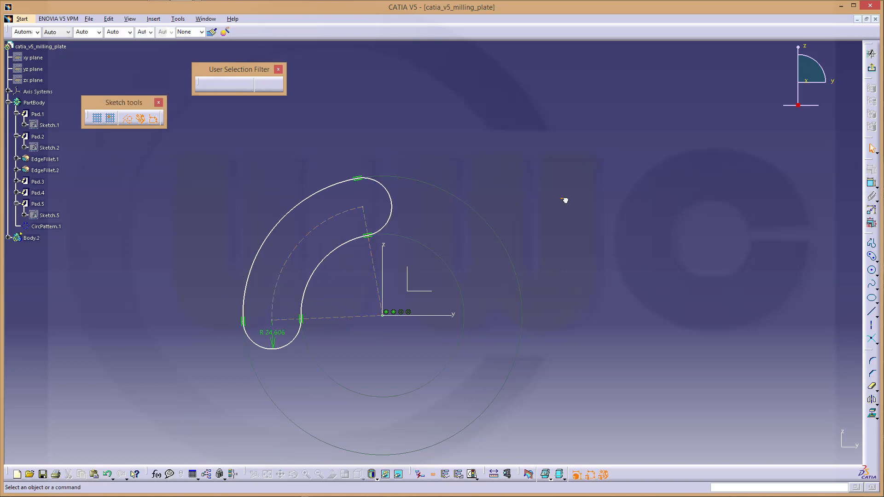
# Dimension the angle between the two construction lines and set it to 100 degrees
pyautogui.click(871, 183)
pyautogui.click(374, 266)
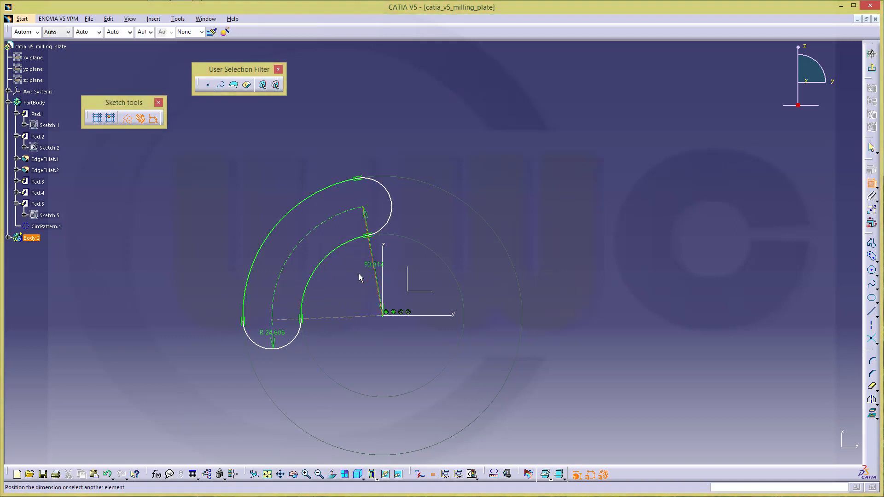
pyautogui.click(332, 317)
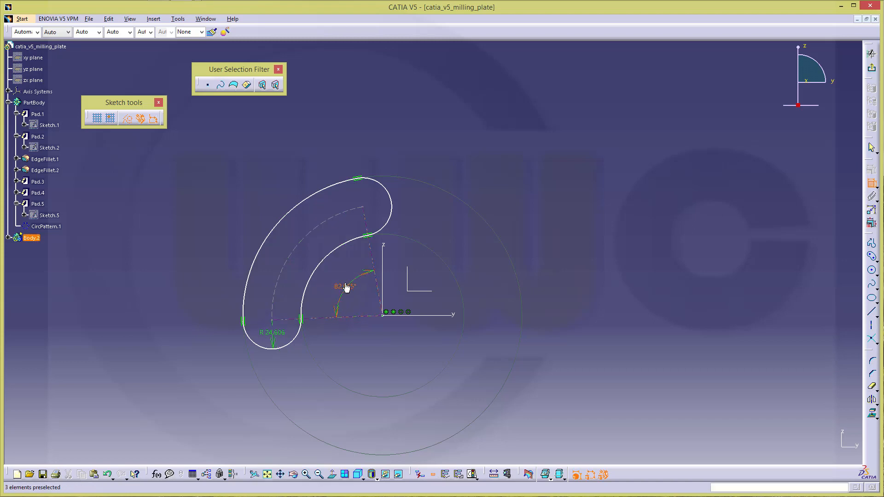
pyautogui.click(346, 287)
pyautogui.doubleClick(344, 287)
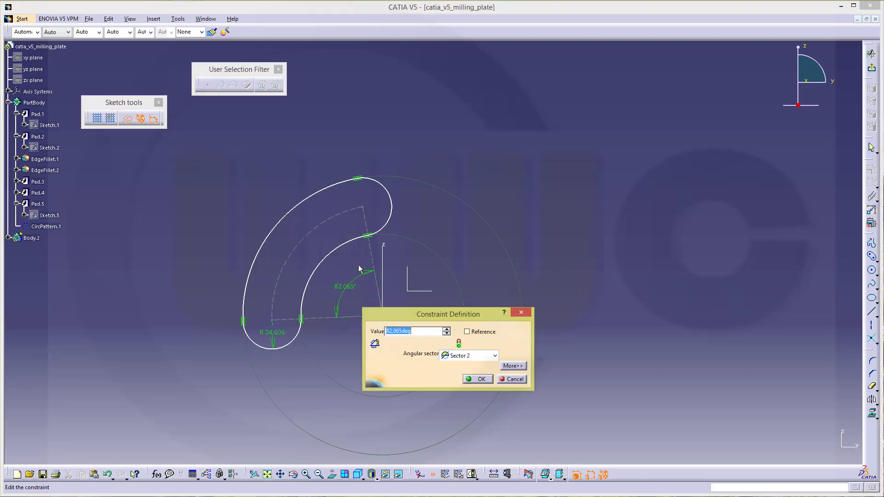
pyautogui.write('100')
pyautogui.press('Return')
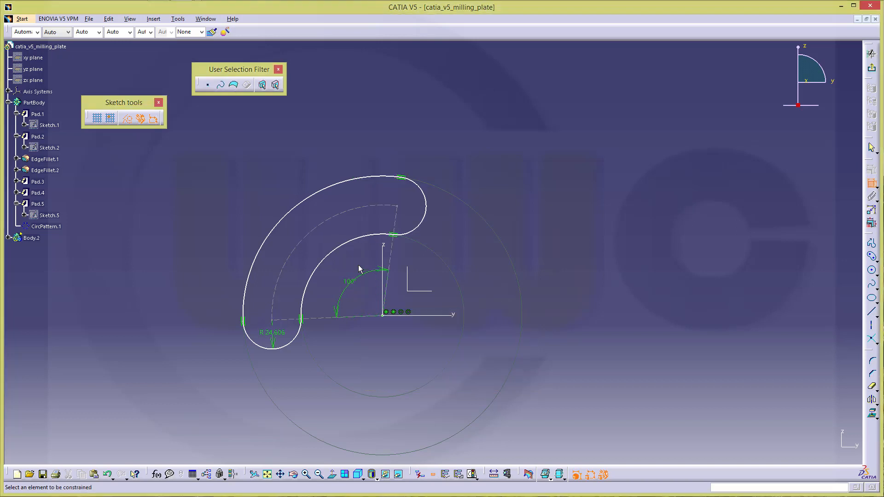
# Set the slot's end radius to 2 mm
pyautogui.doubleClick(283, 334)
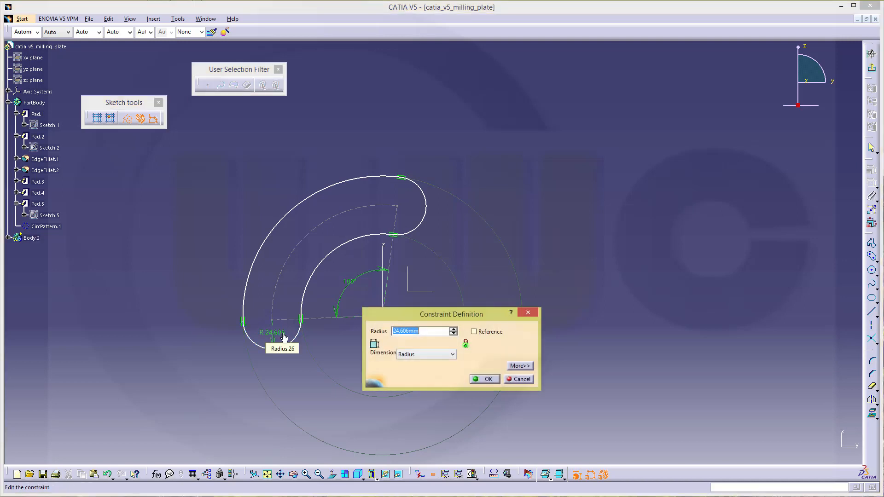
pyautogui.write('2')
pyautogui.press('Return')
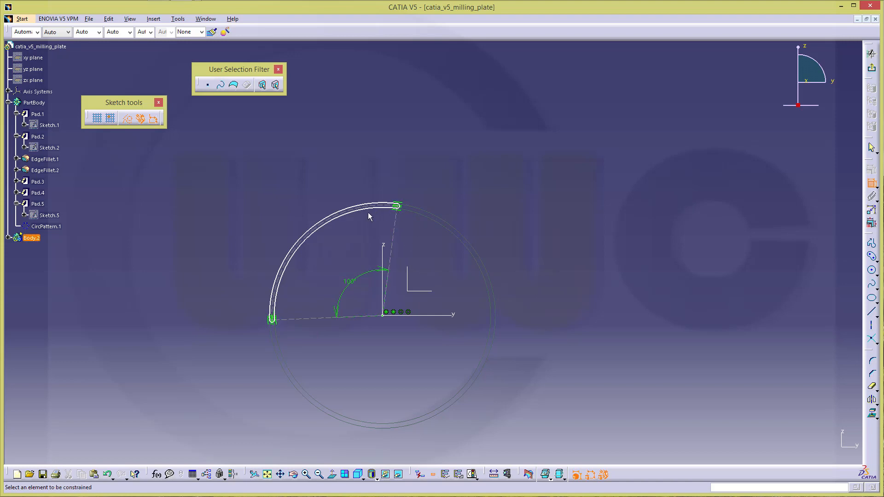
# Dimension the radius of the slot's centreline arc and set it to 40 mm
pyautogui.moveTo(358, 229)
pyautogui.mouseDown(button='middle')
pyautogui.moveTo(340, 237)
pyautogui.moveTo(298, 169)
pyautogui.moveTo(414, 294)
pyautogui.mouseUp(button='middle')
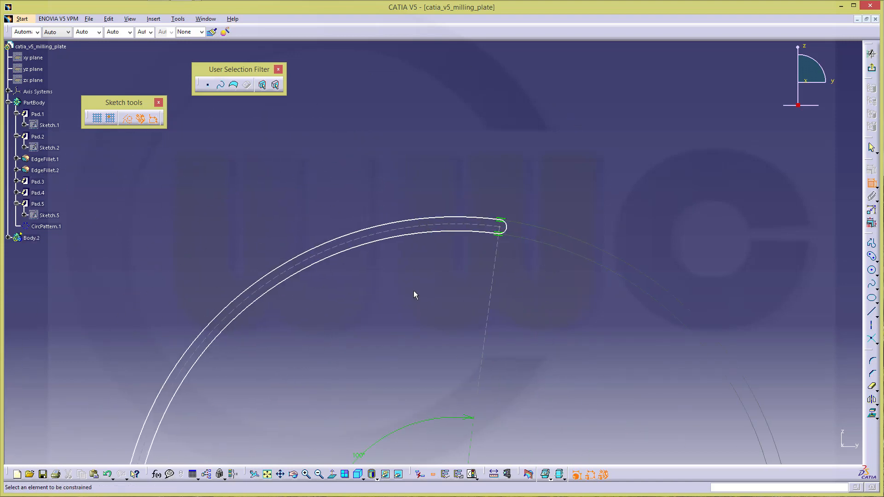
pyautogui.click(332, 254)
pyautogui.click(315, 192)
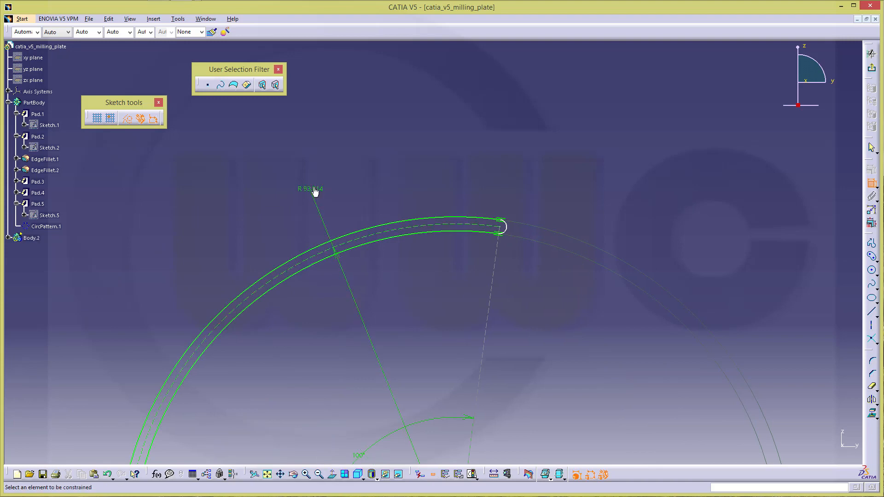
pyautogui.doubleClick(313, 192)
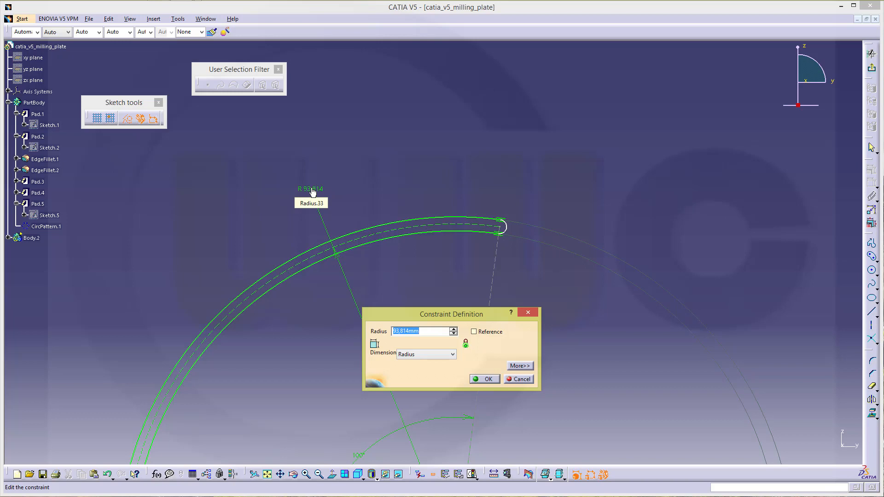
pyautogui.write('40')
pyautogui.press('Return')
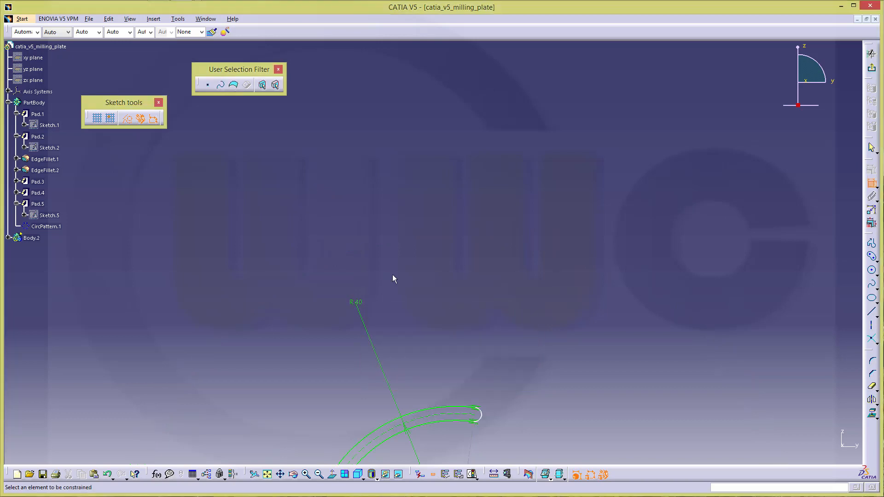
# Rotate the slot counter-clockwise about the origin so its upper end lies on the negative-y side of the vertical axis
pyautogui.moveTo(477, 338); pyautogui.dragTo(479, 110, button='middle')
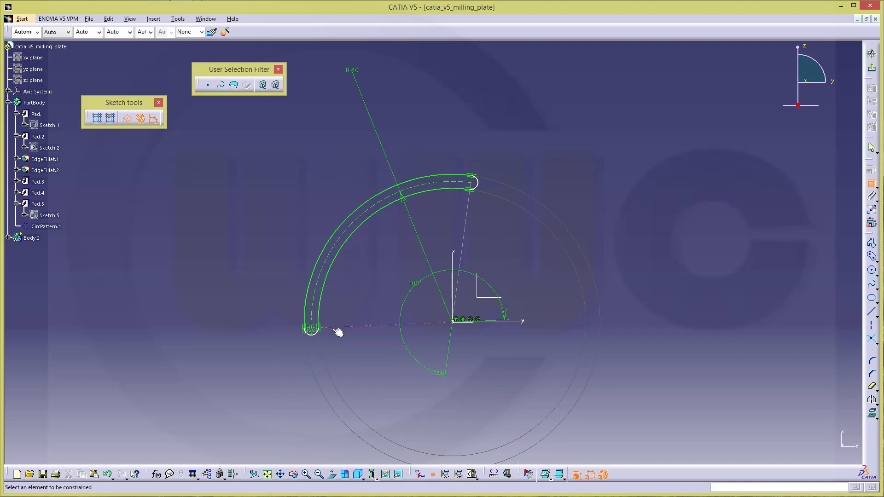
pyautogui.click(311, 335)
pyautogui.click(312, 354)
pyautogui.moveTo(316, 333); pyautogui.dragTo(327, 377)
pyautogui.click(514, 260)
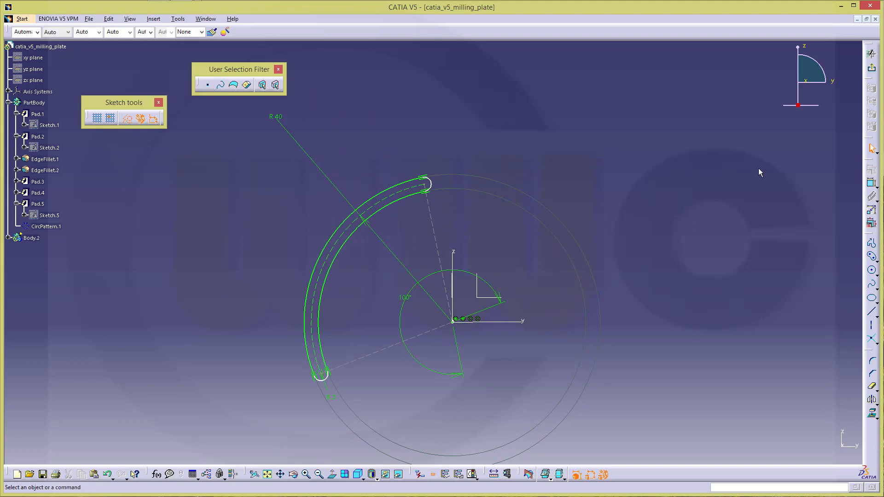
# Dimension the angle between the upper construction line and the vertical axis and set it to 10 degrees
pyautogui.click(873, 185)
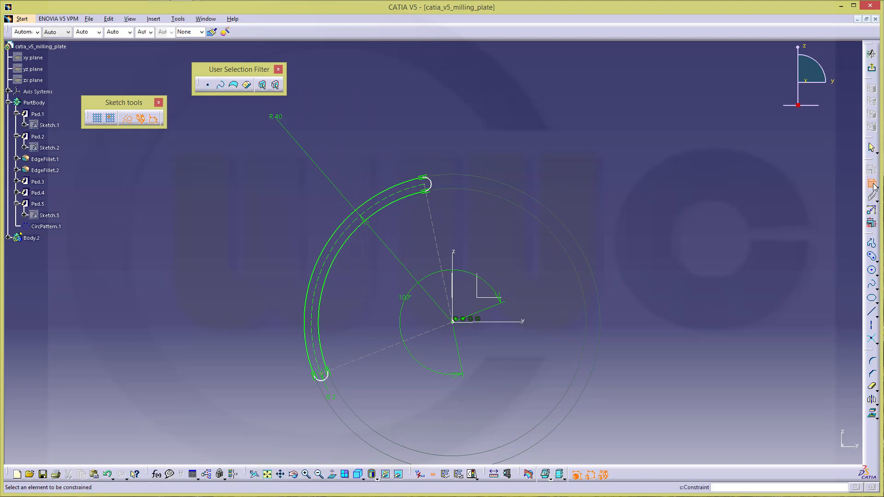
pyautogui.click(434, 220)
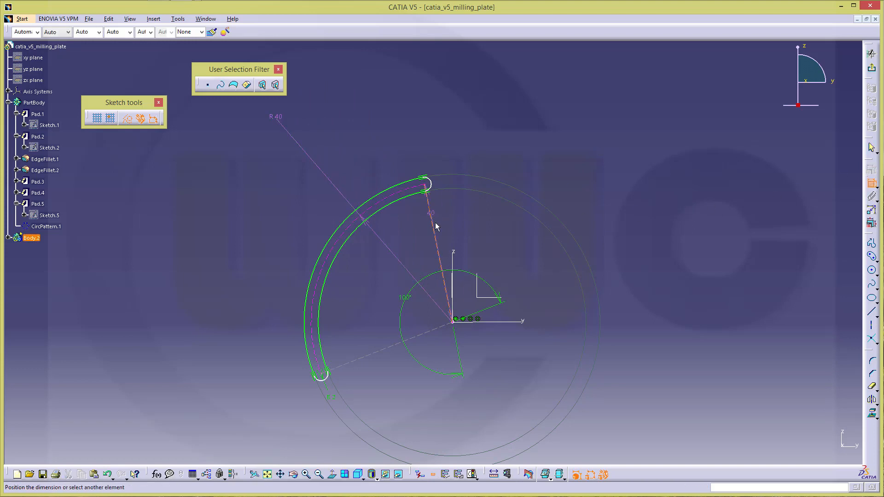
pyautogui.click(452, 253)
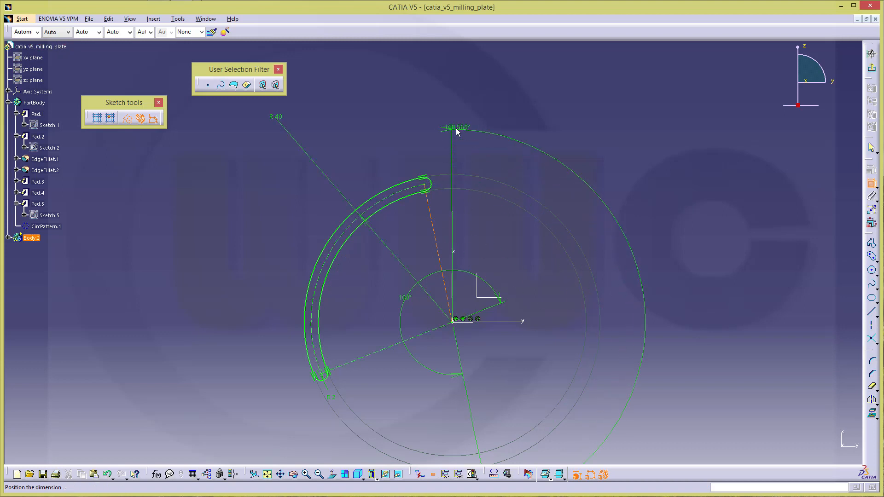
pyautogui.click(443, 126)
pyautogui.doubleClick(444, 122)
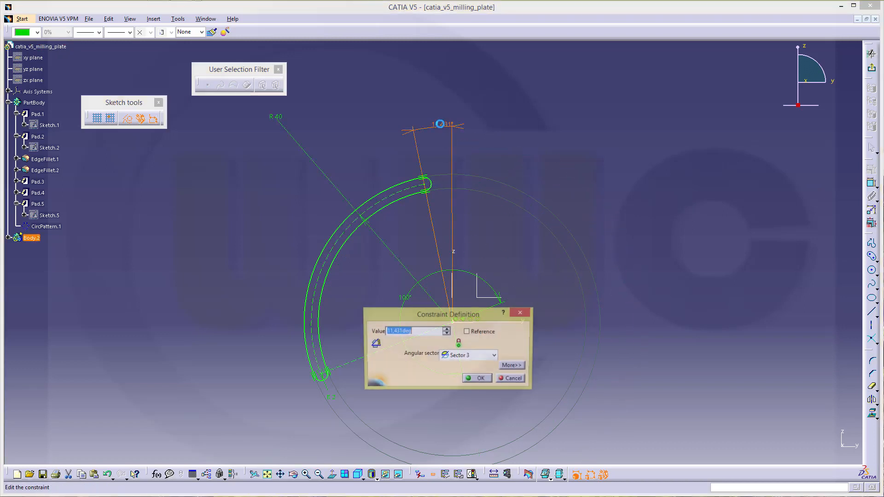
pyautogui.write('10')
pyautogui.press('Return')
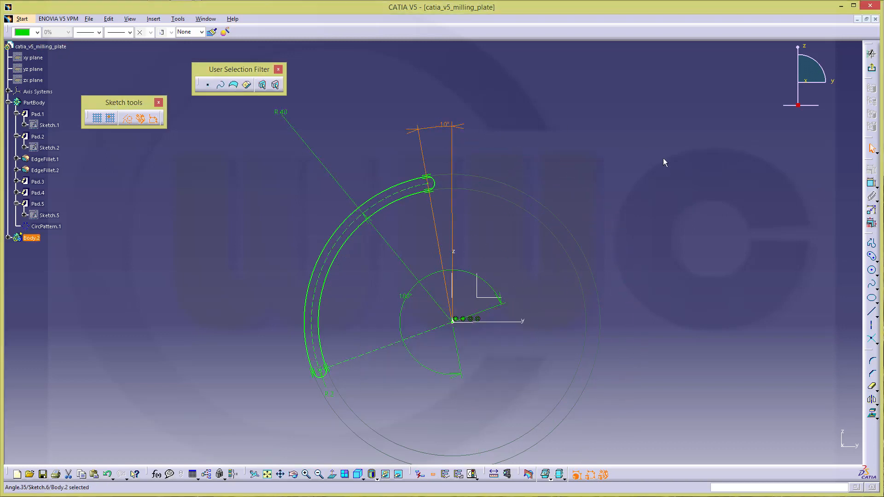
# Finish the slot sketch and extrude it as a pad with a first limit of 12 mm
pyautogui.click(872, 71)
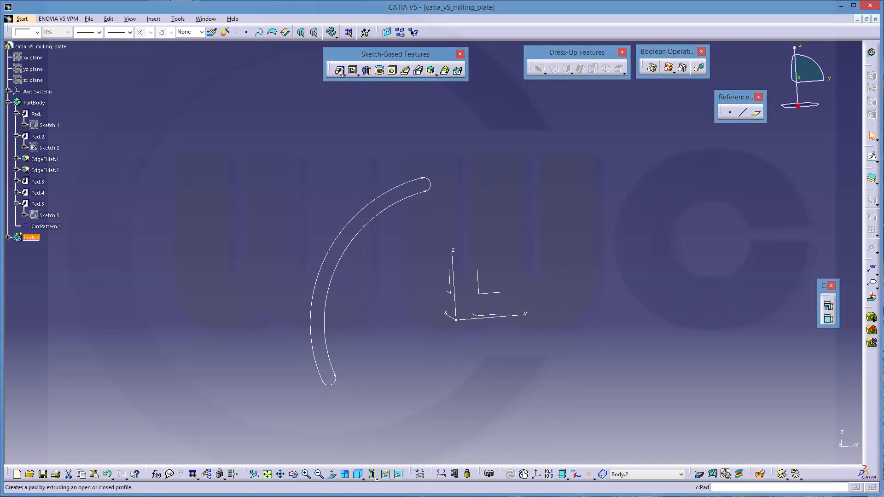
pyautogui.click(340, 72)
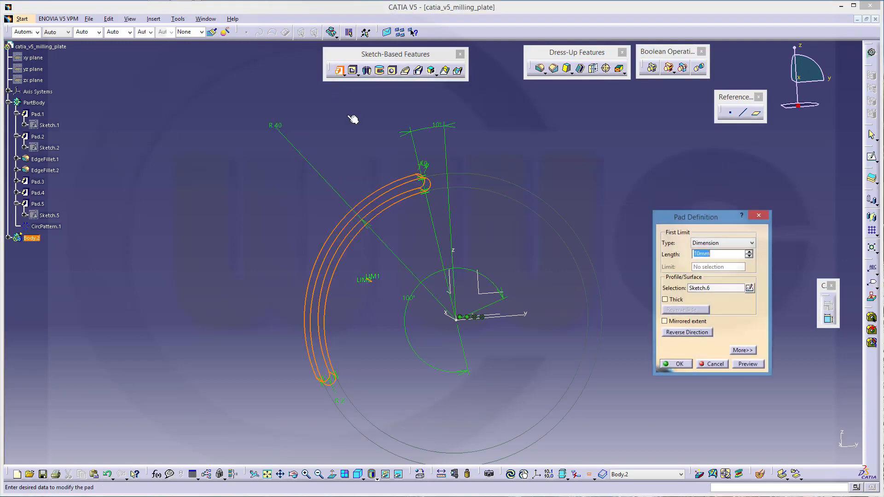
pyautogui.moveTo(292, 275); pyautogui.dragTo(425, 261, button='middle')
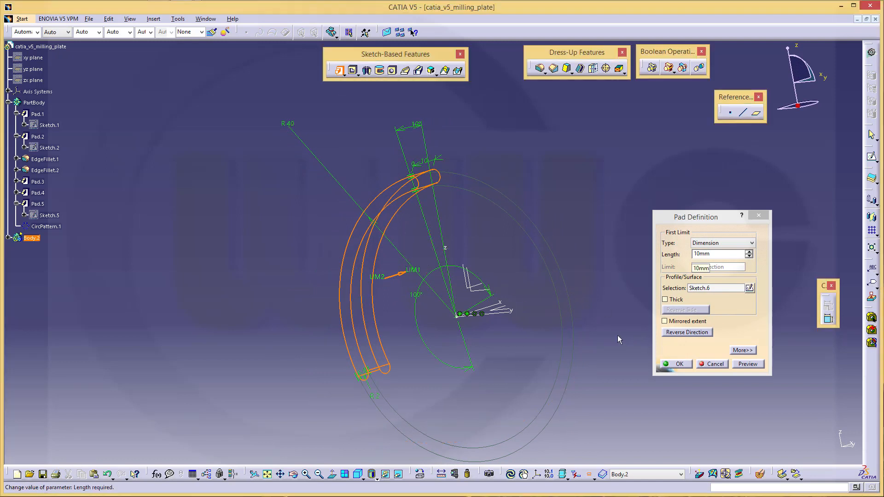
pyautogui.doubleClick(723, 253)
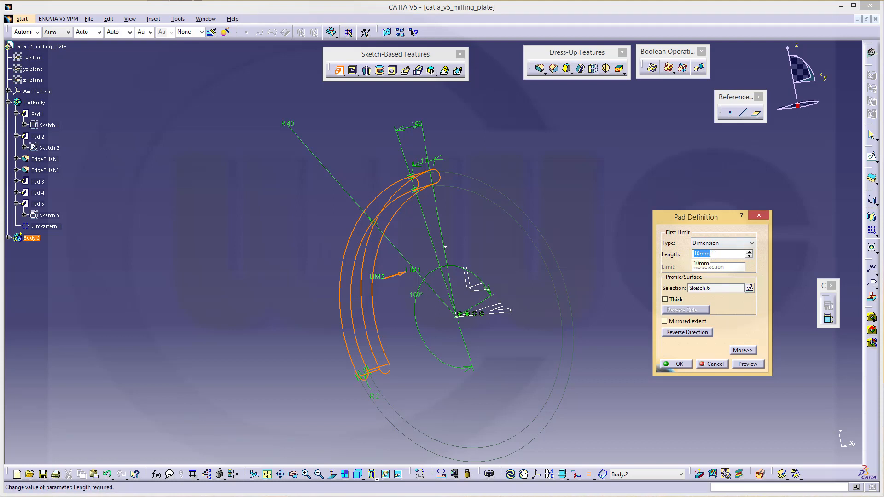
pyautogui.write('12')
pyautogui.press('Return')
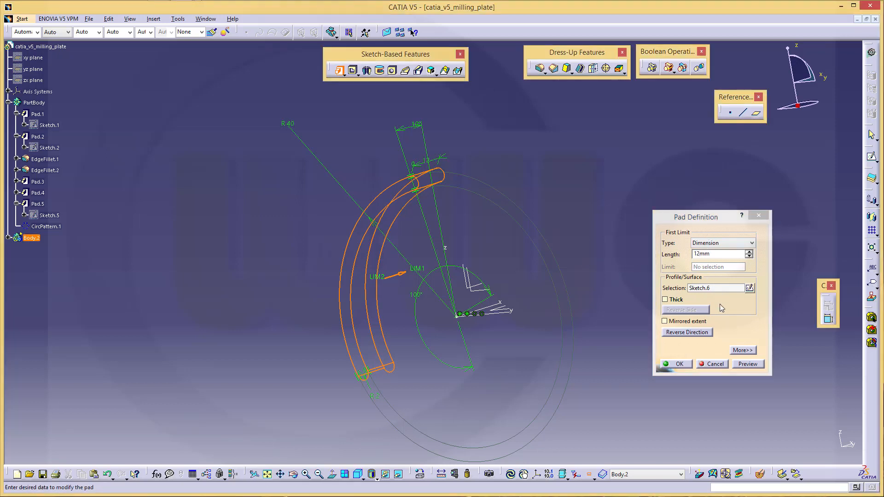
# Set the slot pad's second limit to -3 mm and create the pad
pyautogui.click(739, 351)
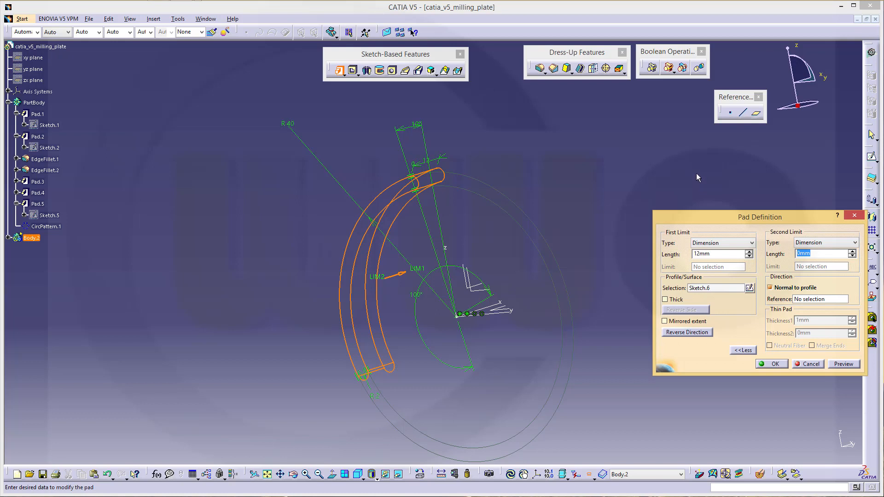
pyautogui.write('-3')
pyautogui.click(774, 364)
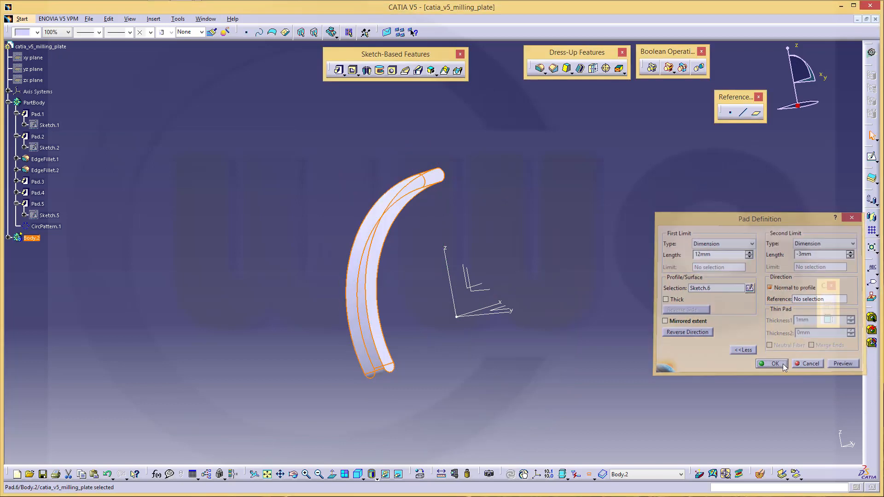
# Switch off the current-body-only display to show the plate together with the slot pad
pyautogui.moveTo(608, 261); pyautogui.dragTo(244, 189, button='middle')
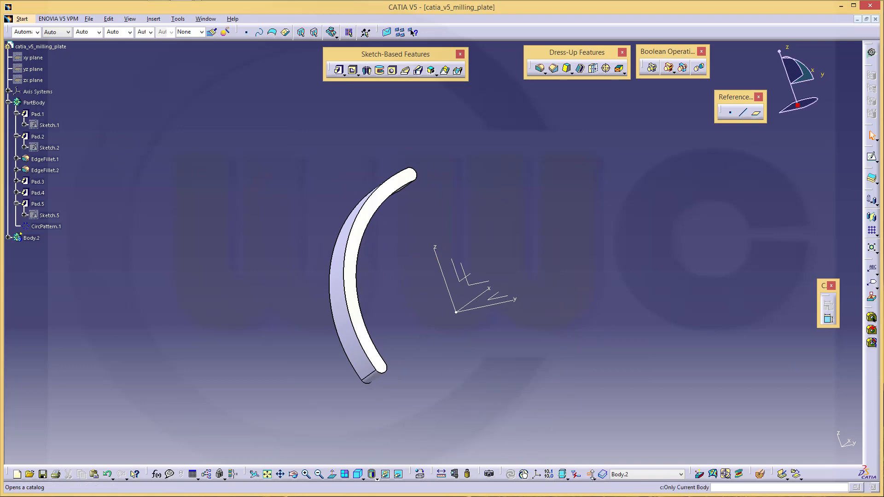
pyautogui.click(591, 475)
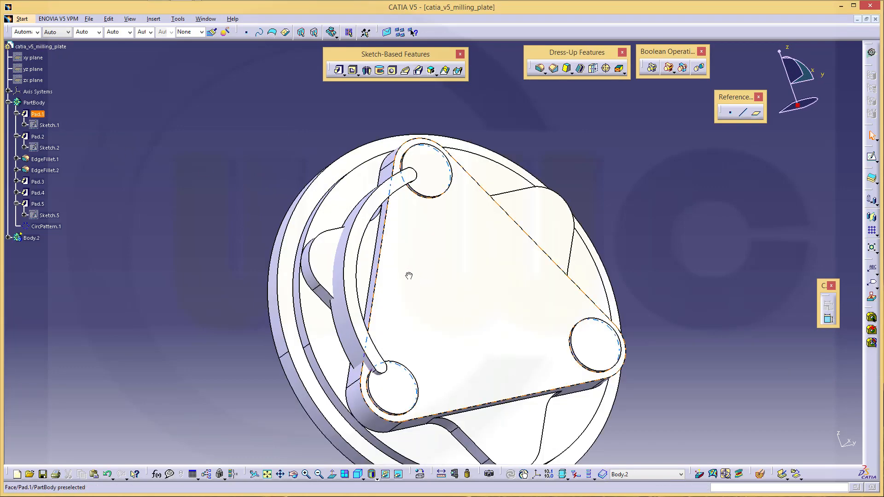
pyautogui.moveTo(408, 274)
pyautogui.mouseDown(button='middle')
pyautogui.moveTo(407, 264)
pyautogui.moveTo(367, 278)
pyautogui.moveTo(316, 273)
pyautogui.mouseUp(button='middle')
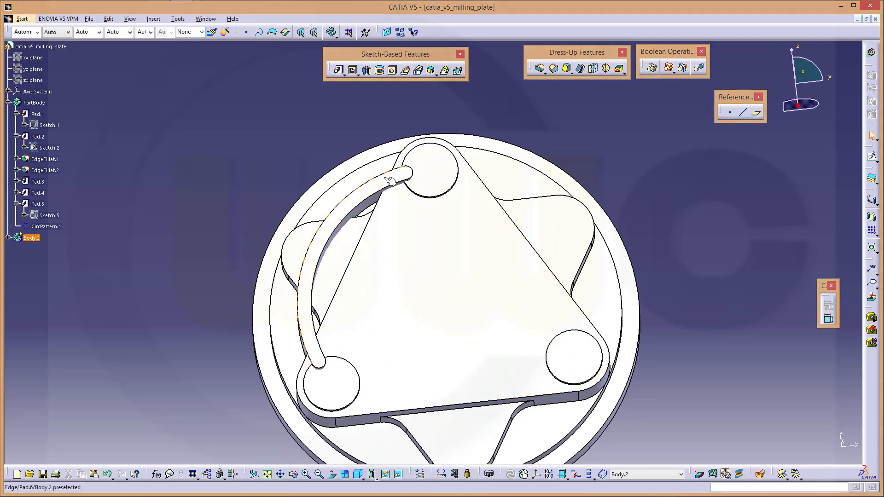
# Edit the slot pad's sketch and set the centreline arc radius to 25 mm
pyautogui.click(9, 238)
pyautogui.click(48, 260)
pyautogui.doubleClick(48, 260)
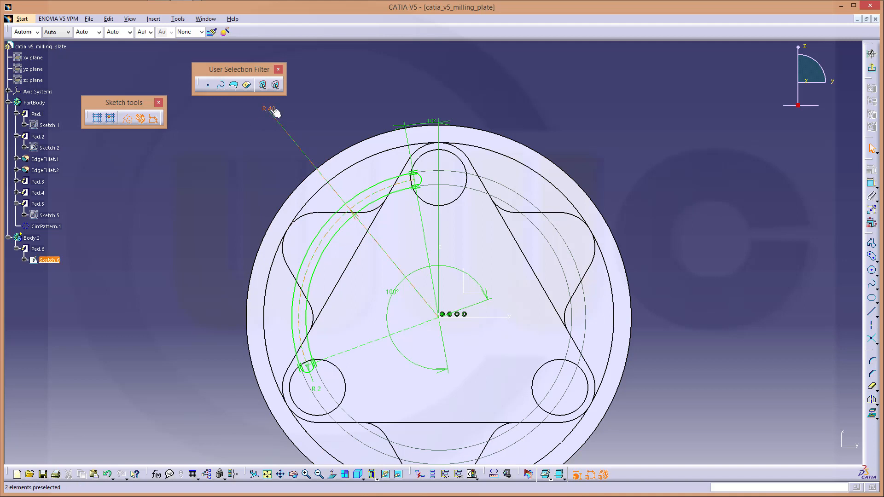
pyautogui.doubleClick(269, 110)
pyautogui.press('Return')
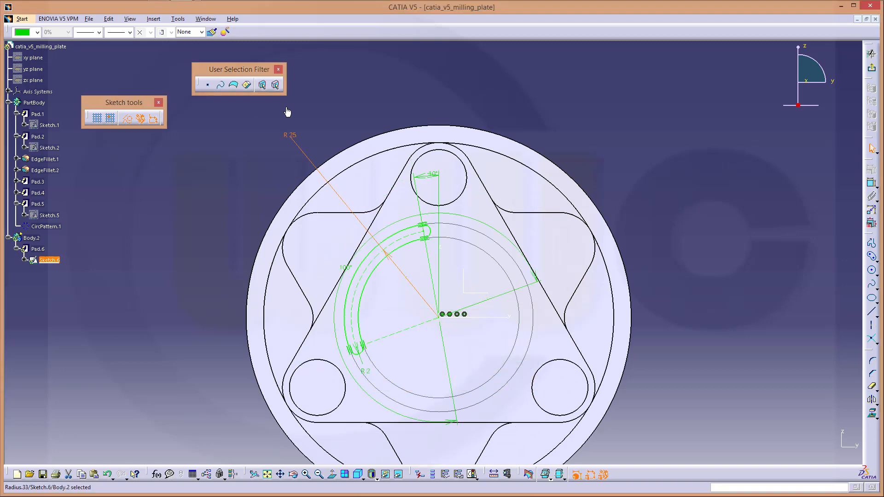
pyautogui.click(871, 68)
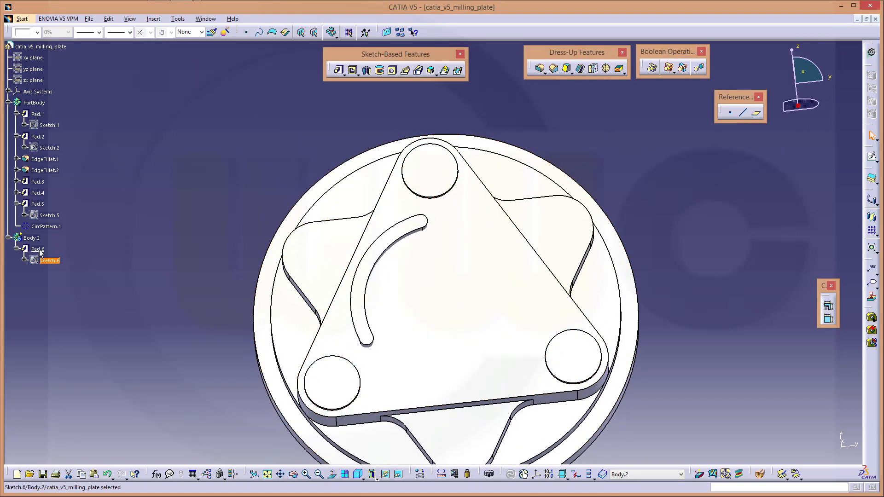
# Colour the second body containing the curved slot pad orange
pyautogui.click(31, 239)
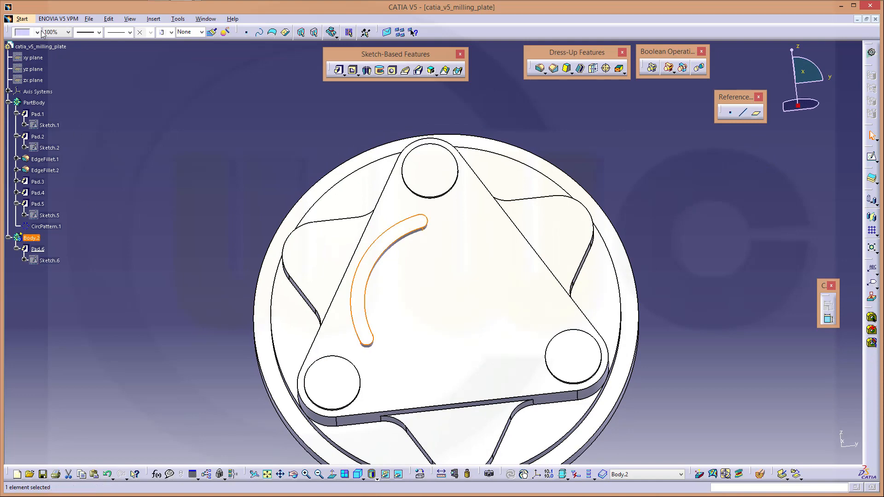
pyautogui.click(36, 32)
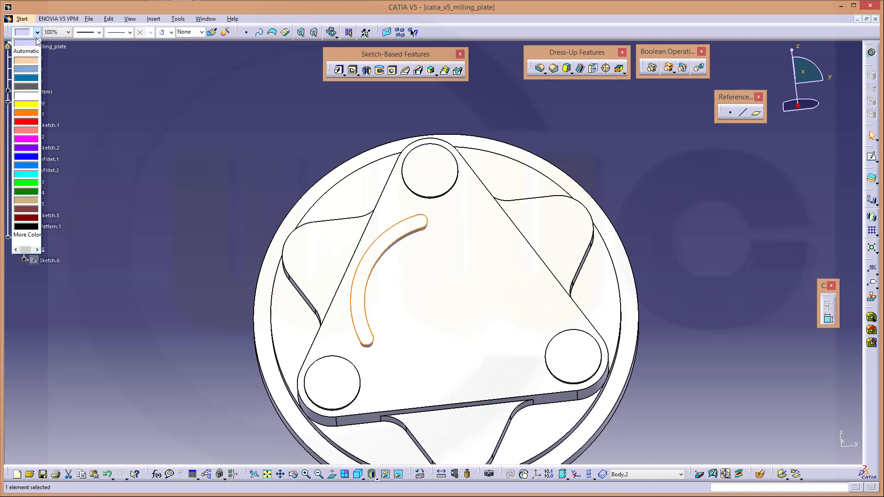
pyautogui.click(28, 112)
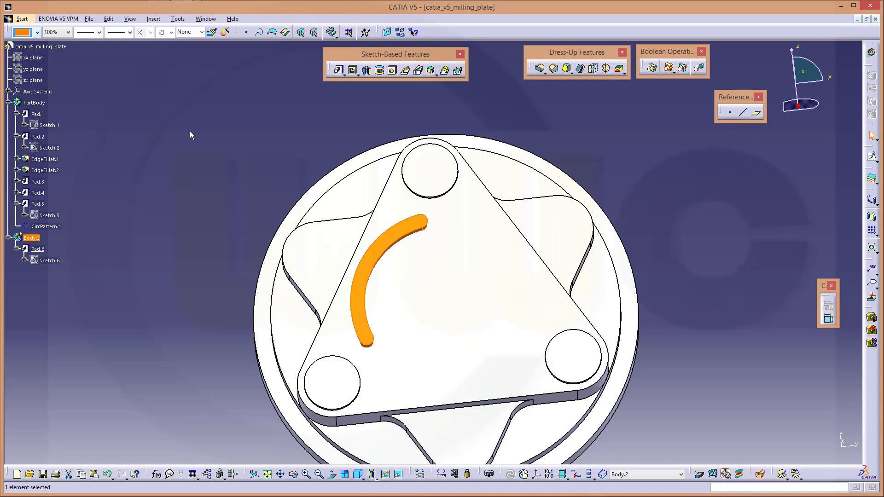
# Set the opacity of the main plate body to 50%
pyautogui.moveTo(210, 226); pyautogui.dragTo(382, 201, button='middle')
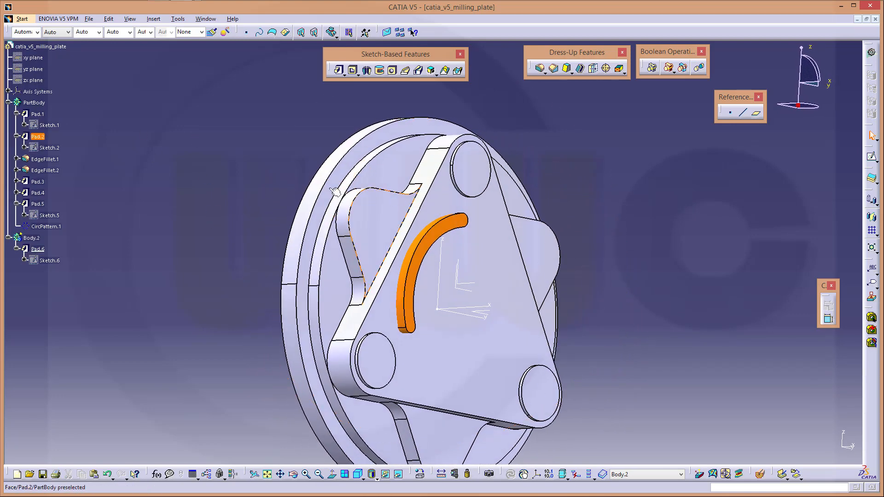
pyautogui.click(45, 103)
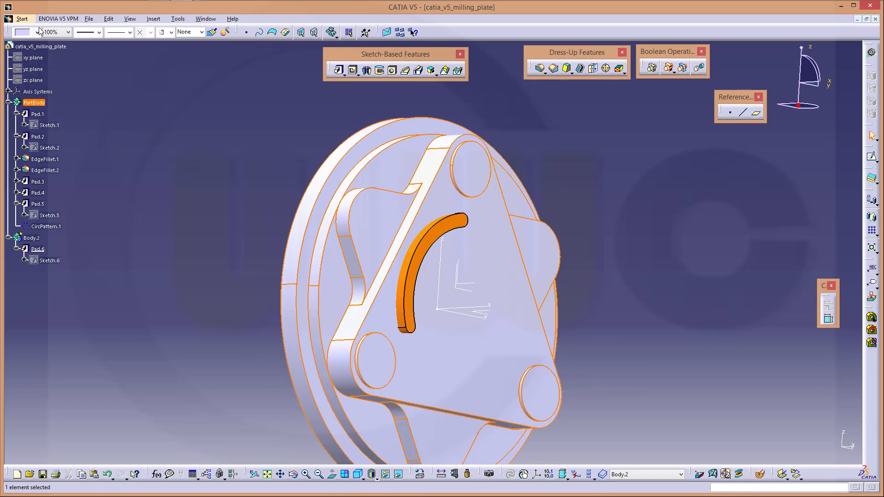
pyautogui.click(68, 32)
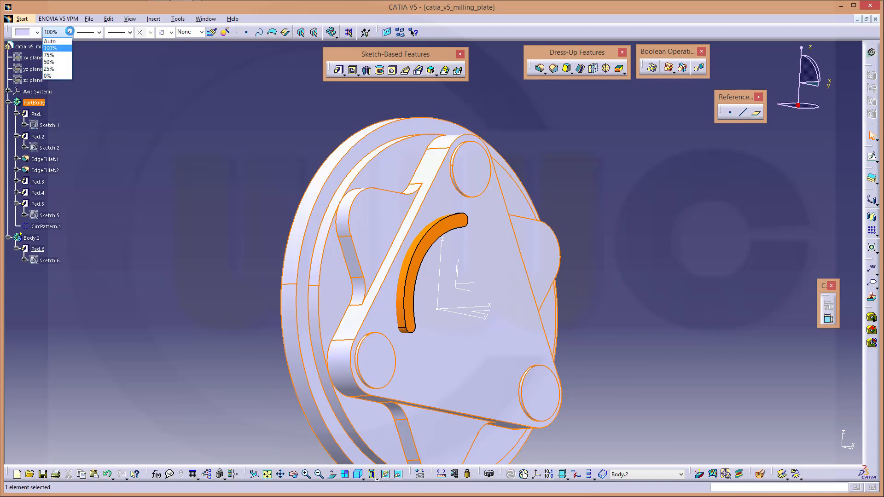
pyautogui.click(54, 67)
# Examine how the orange slot body sits in the translucent plate and check the bosses' circular pattern definition
pyautogui.moveTo(189, 164); pyautogui.dragTo(328, 240, button='middle')
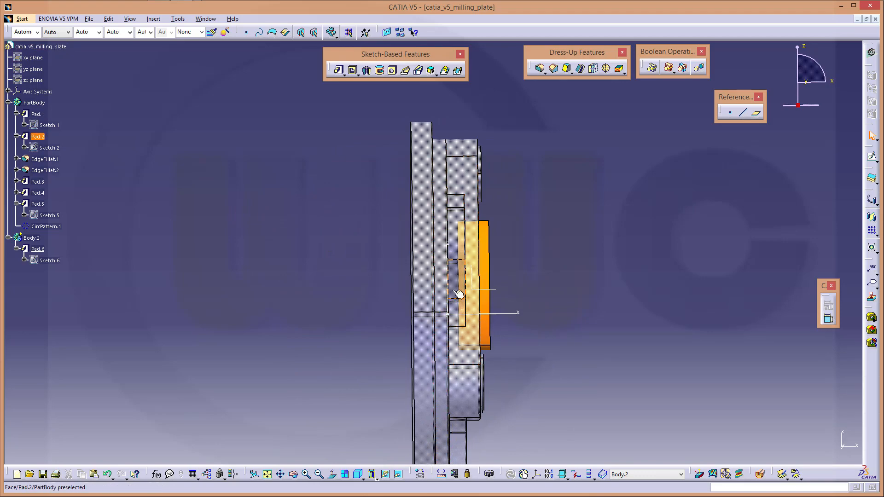
pyautogui.moveTo(570, 321); pyautogui.dragTo(625, 239, button='middle')
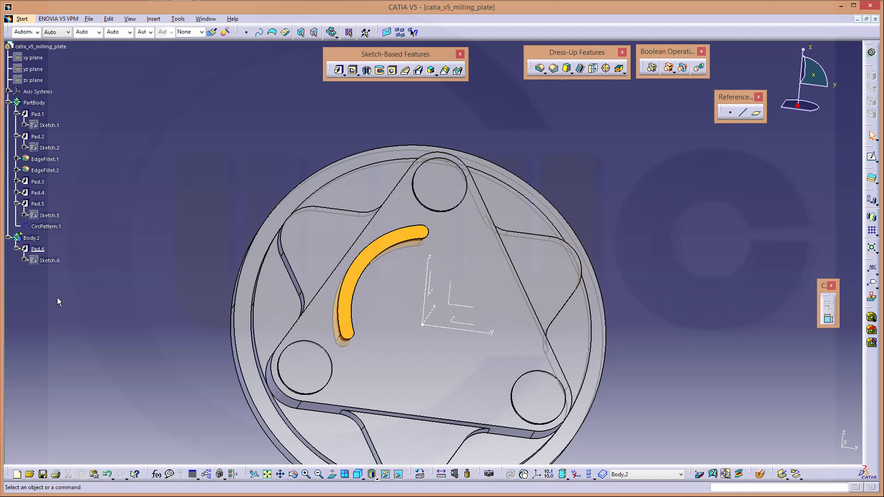
pyautogui.moveTo(665, 317); pyautogui.dragTo(634, 266, button='middle')
pyautogui.moveTo(309, 199)
pyautogui.mouseDown(button='middle')
pyautogui.moveTo(493, 237)
pyautogui.moveTo(352, 210)
pyautogui.moveTo(258, 150)
pyautogui.moveTo(323, 203)
pyautogui.mouseUp(button='middle')
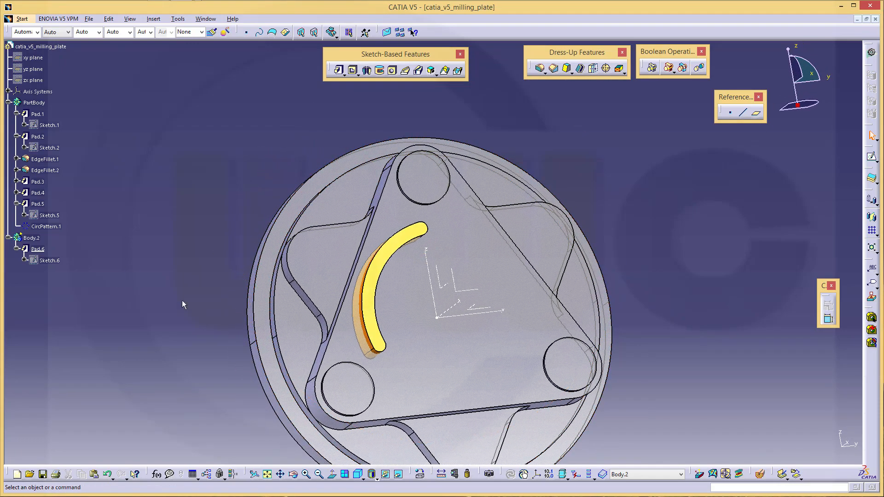
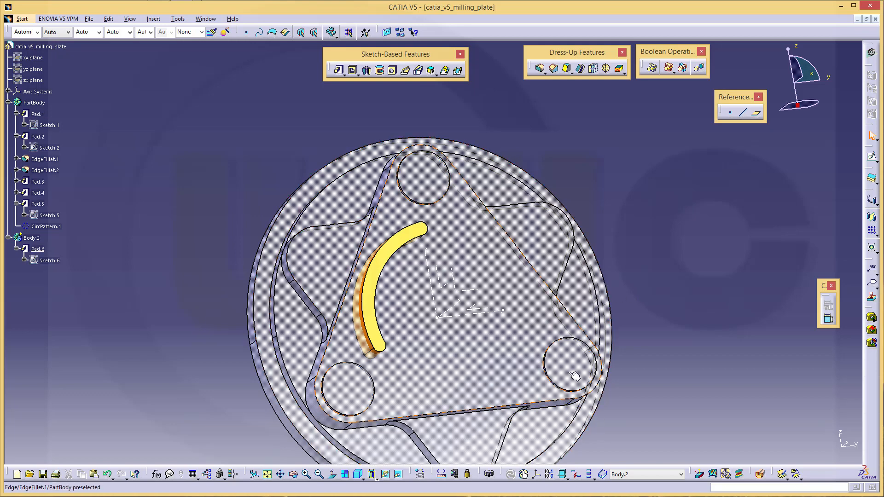
pyautogui.moveTo(689, 282); pyautogui.dragTo(400, 187, button='middle')
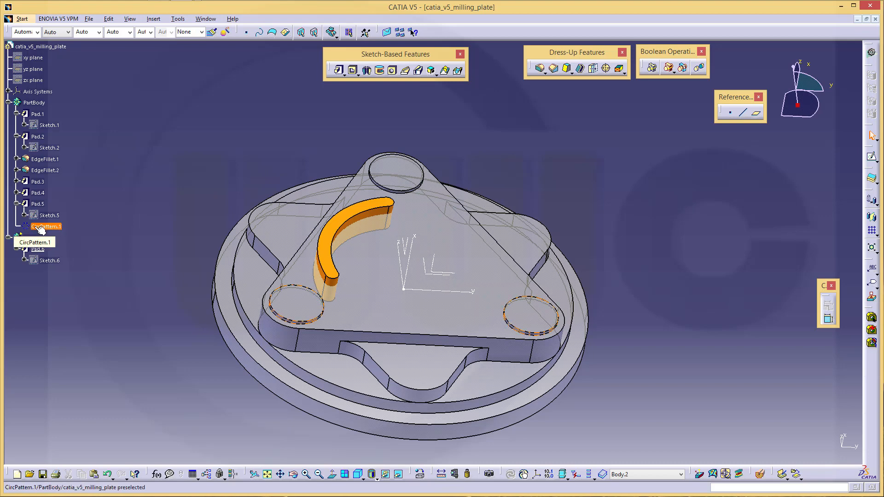
pyautogui.doubleClick(41, 227)
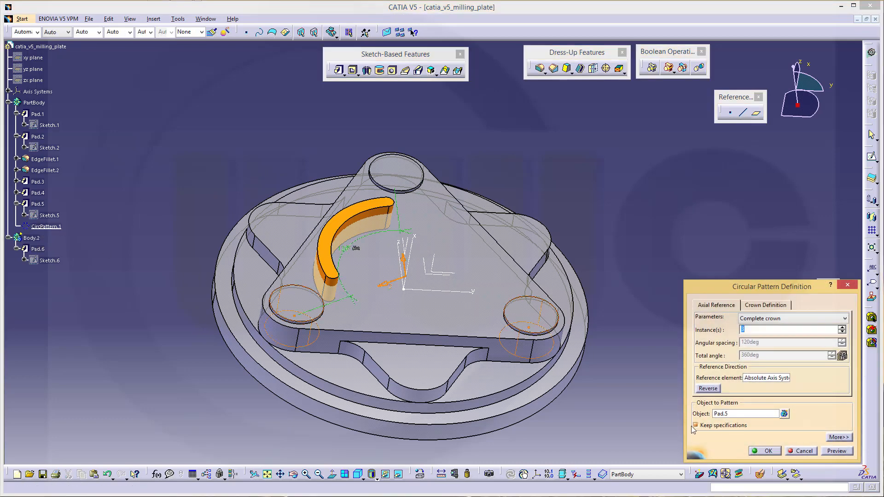
pyautogui.click(764, 450)
pyautogui.moveTo(670, 230); pyautogui.dragTo(363, 234, button='middle')
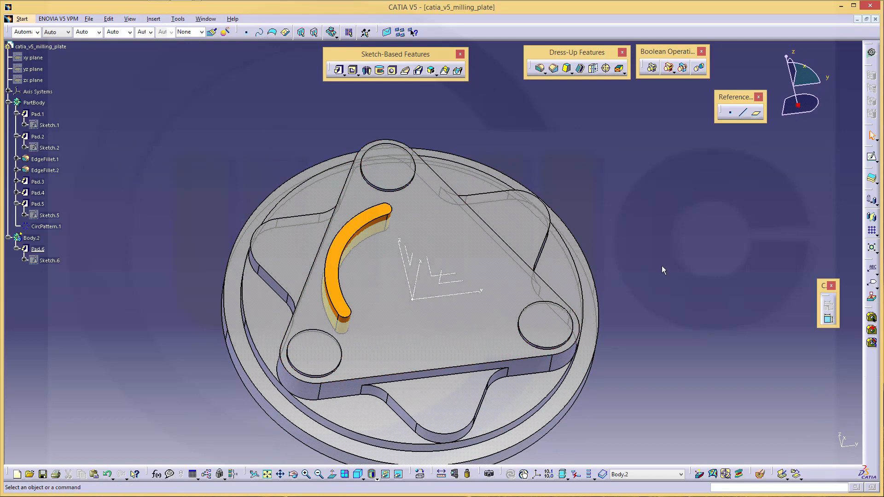
pyautogui.moveTo(661, 266); pyautogui.dragTo(652, 313, button='middle')
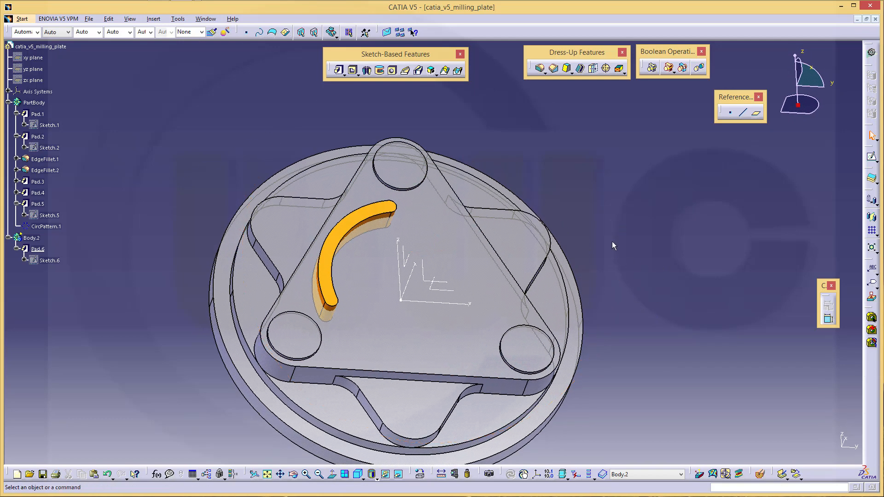
pyautogui.moveTo(613, 245); pyautogui.dragTo(657, 256, button='middle')
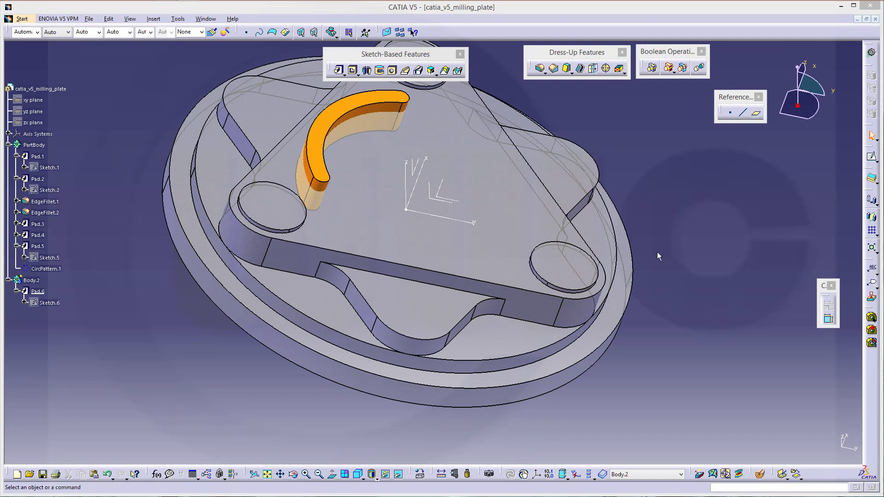
pyautogui.moveTo(666, 256); pyautogui.dragTo(671, 316, button='middle')
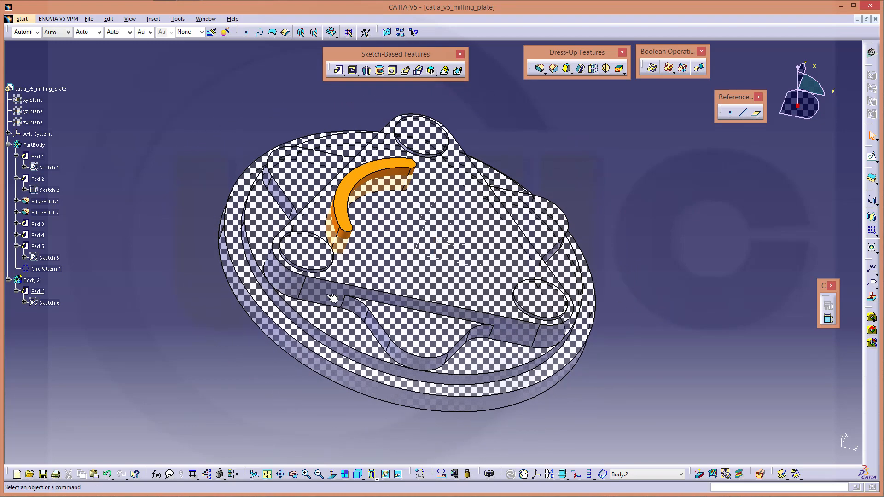
# Hide the main plate body, leaving only the slot body displayed
pyautogui.rightClick(43, 146)
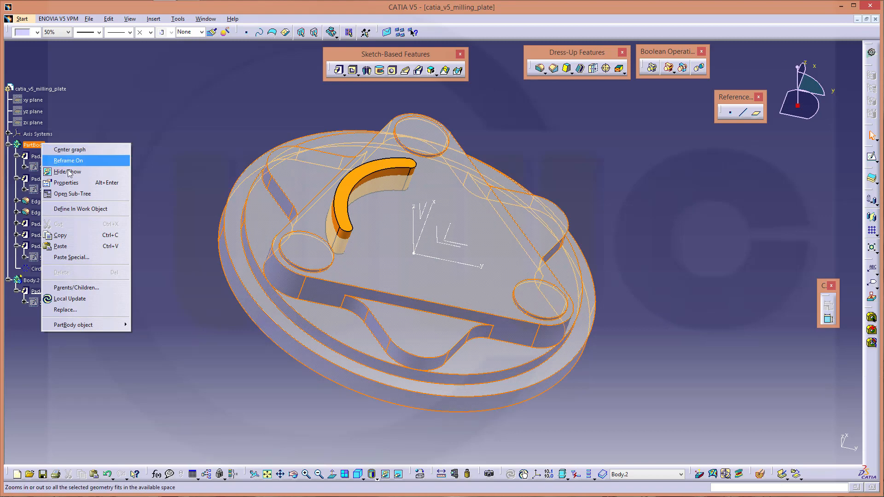
pyautogui.click(170, 135)
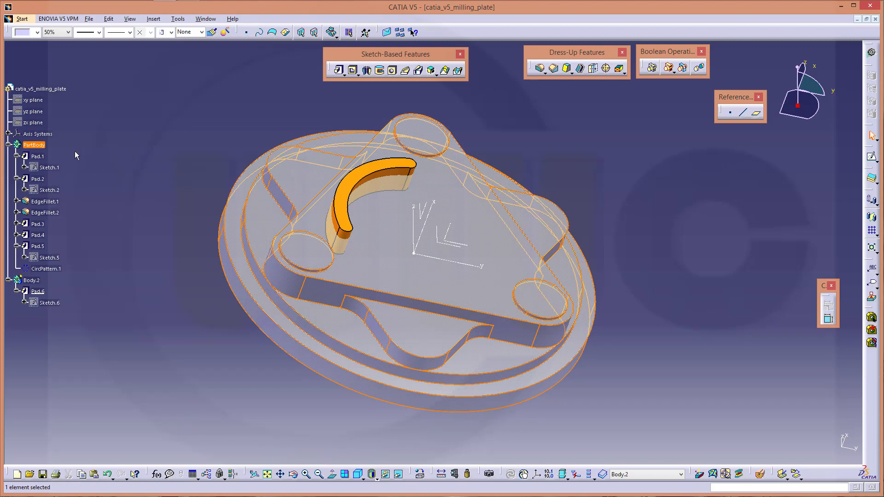
pyautogui.rightClick(40, 147)
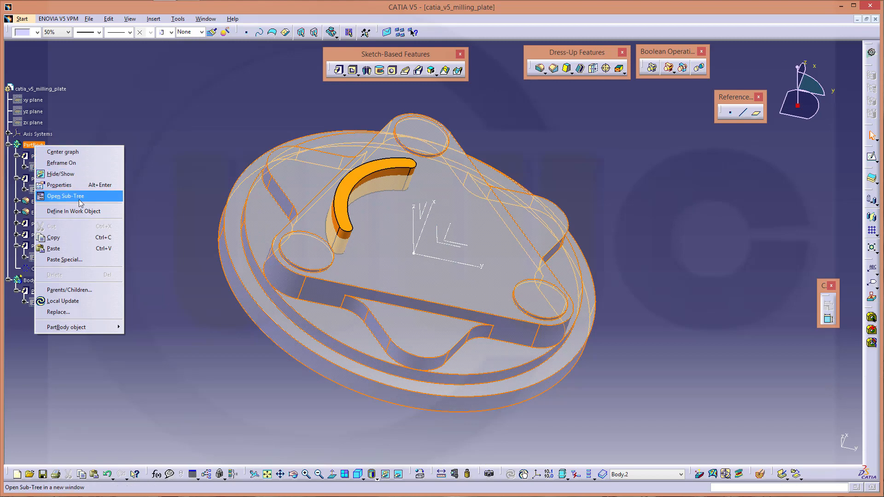
pyautogui.click(77, 174)
pyautogui.moveTo(404, 256); pyautogui.dragTo(520, 244, button='middle')
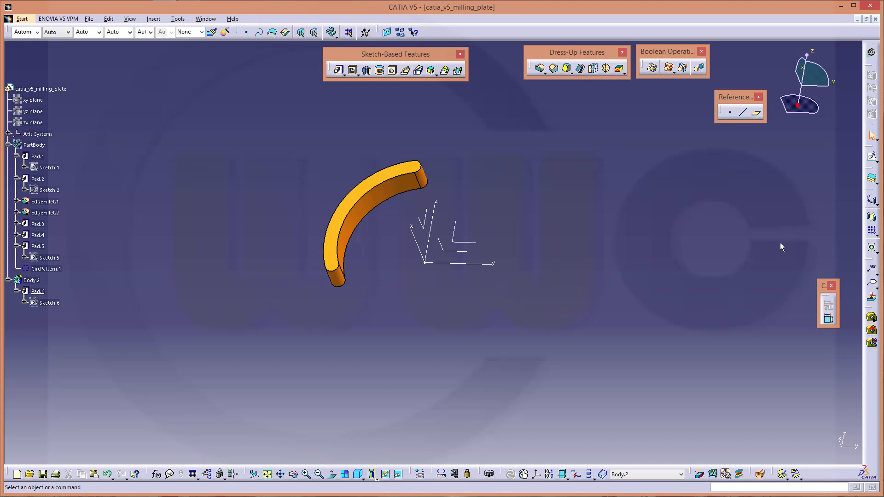
# Start a new sketch for the second body on the YZ plane of the absolute axis system
pyautogui.click(870, 157)
pyautogui.click(462, 244)
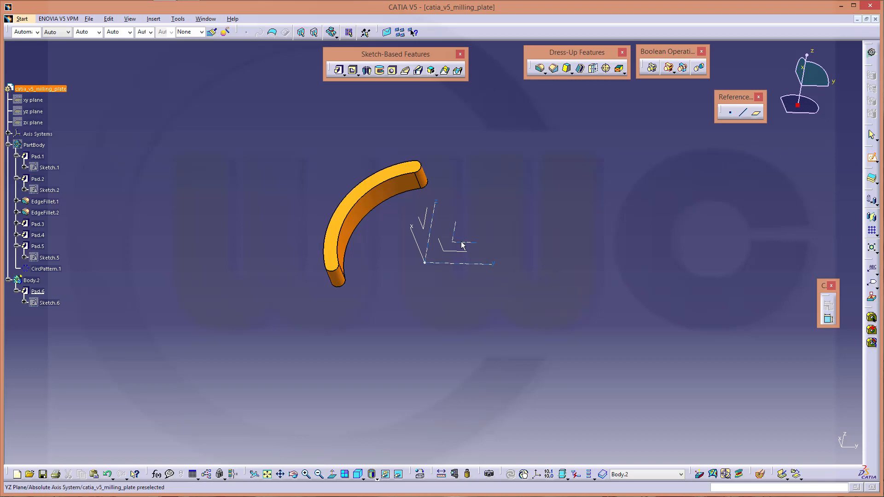
pyautogui.moveTo(413, 217); pyautogui.dragTo(485, 280)
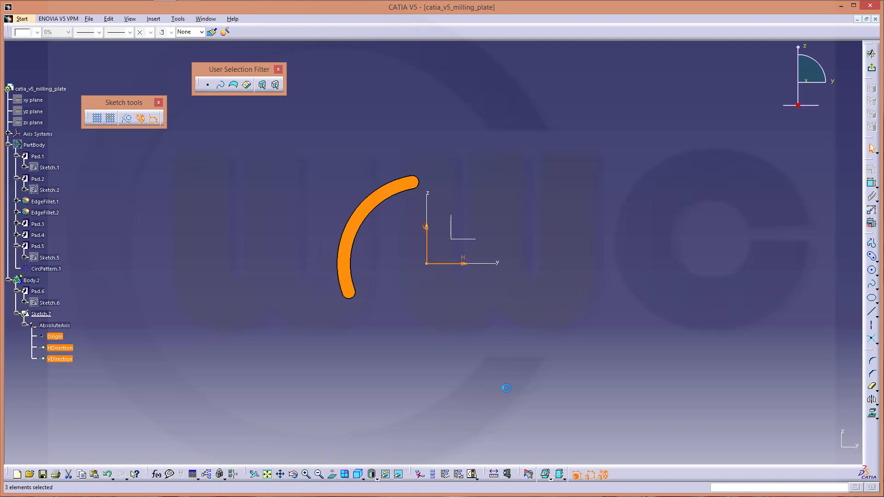
pyautogui.click(399, 474)
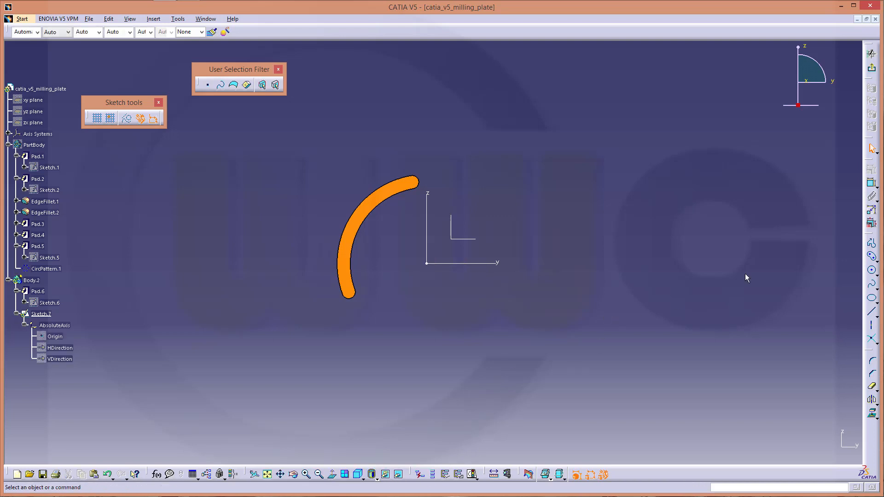
pyautogui.click(873, 272)
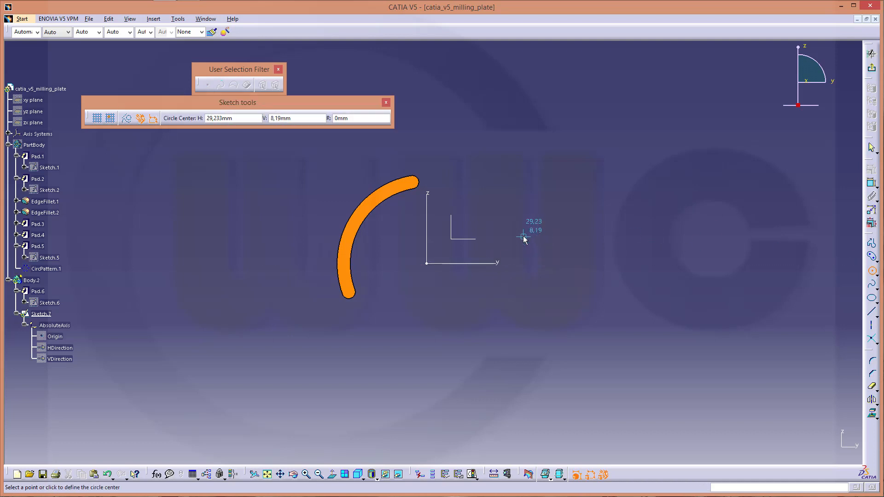
pyautogui.click(876, 276)
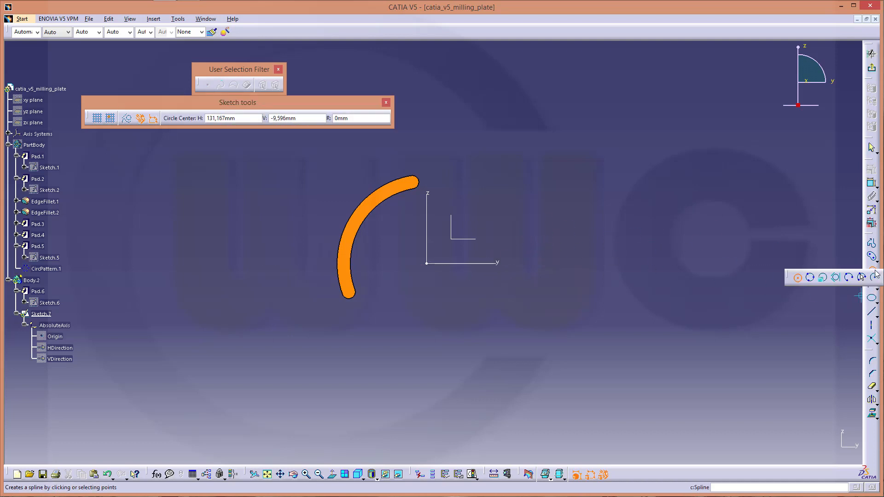
pyautogui.press('Escape')
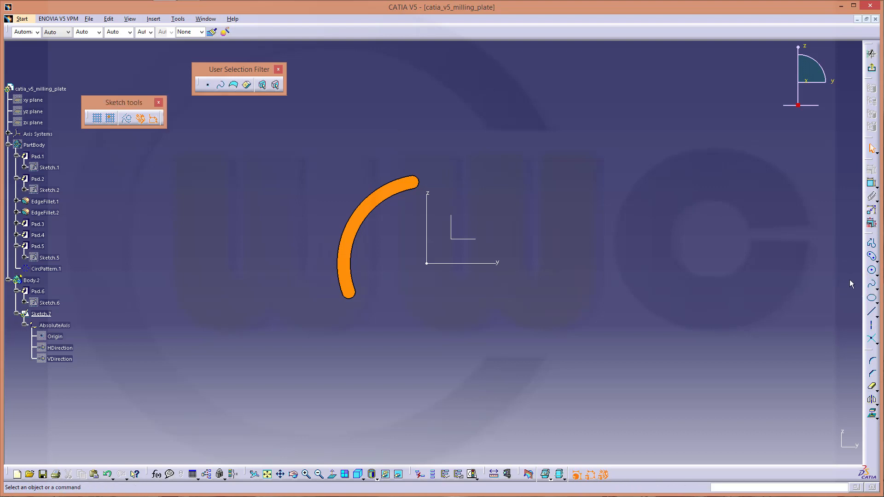
# Sketch four separate circles about 26 to 31 mm in diameter on the positive Y side of the curved slot
pyautogui.click(872, 275)
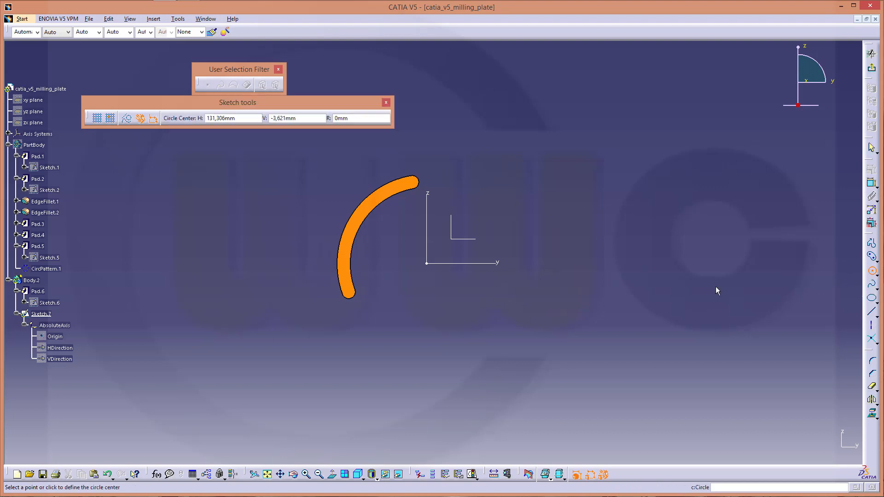
pyautogui.click(508, 240)
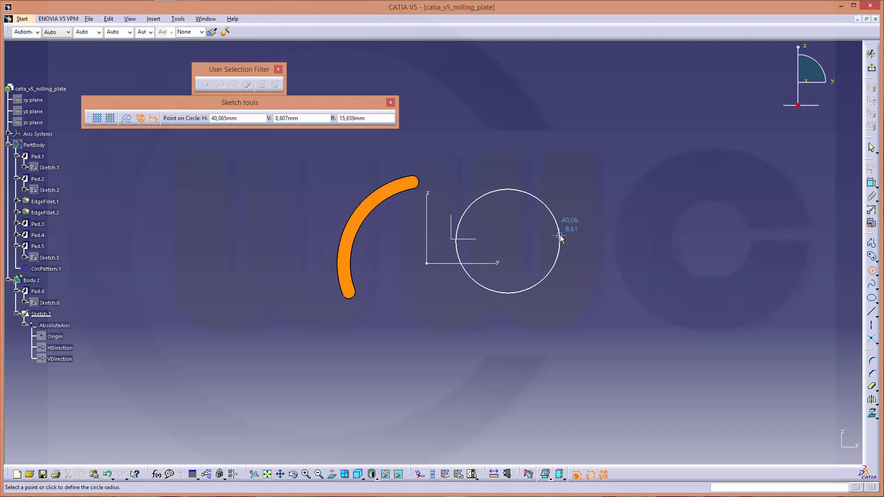
pyautogui.click(559, 235)
pyautogui.click(609, 175)
pyautogui.click(656, 175)
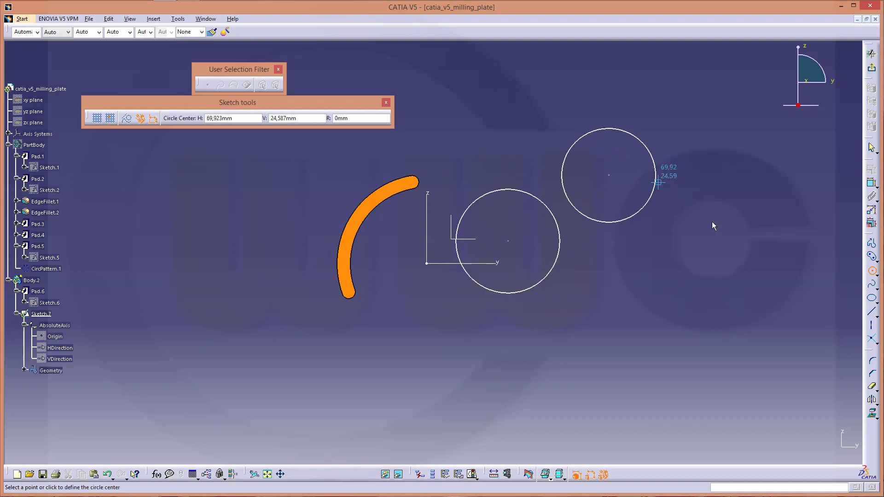
pyautogui.click(649, 290)
pyautogui.click(694, 306)
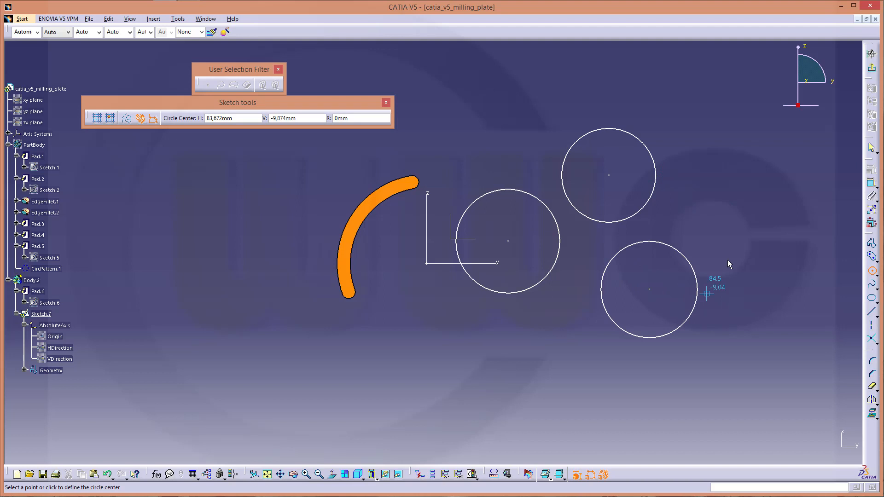
pyautogui.click(717, 196)
pyautogui.click(761, 201)
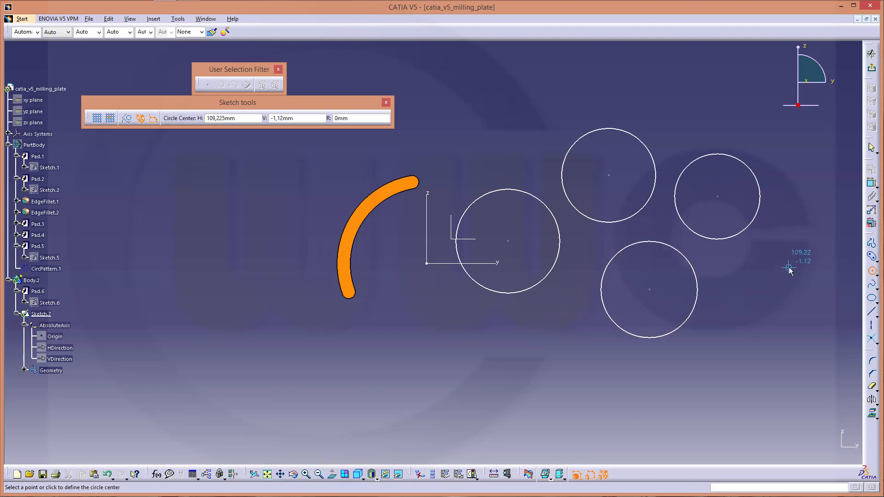
pyautogui.press('Escape')
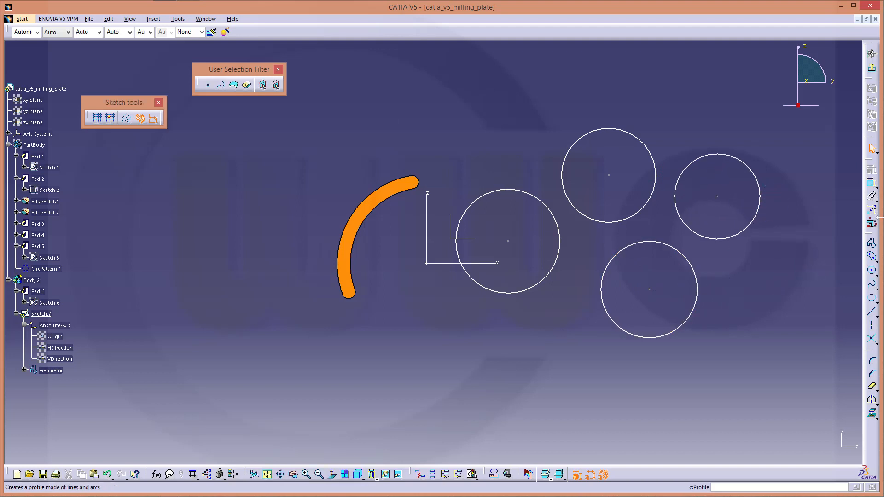
# Dimension the circle nearest the origin with a diameter of 46 mm
pyautogui.click(872, 185)
pyautogui.click(512, 190)
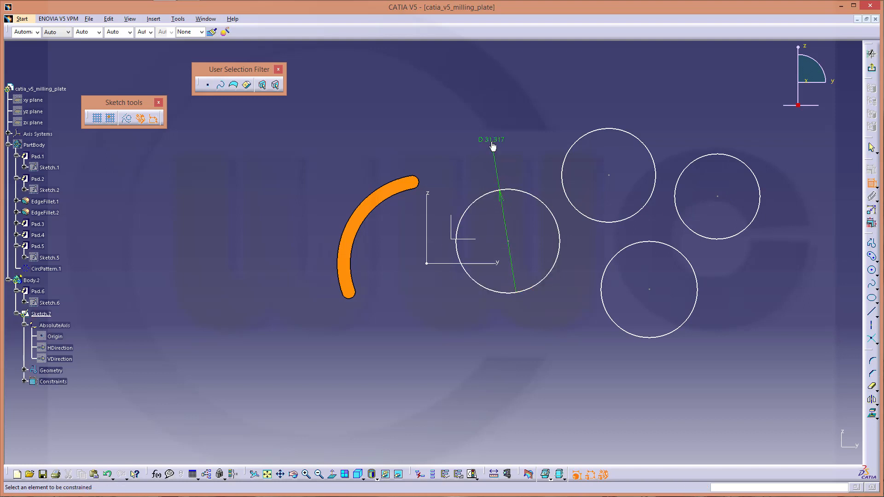
pyautogui.click(491, 145)
pyautogui.doubleClick(488, 143)
pyautogui.write('46')
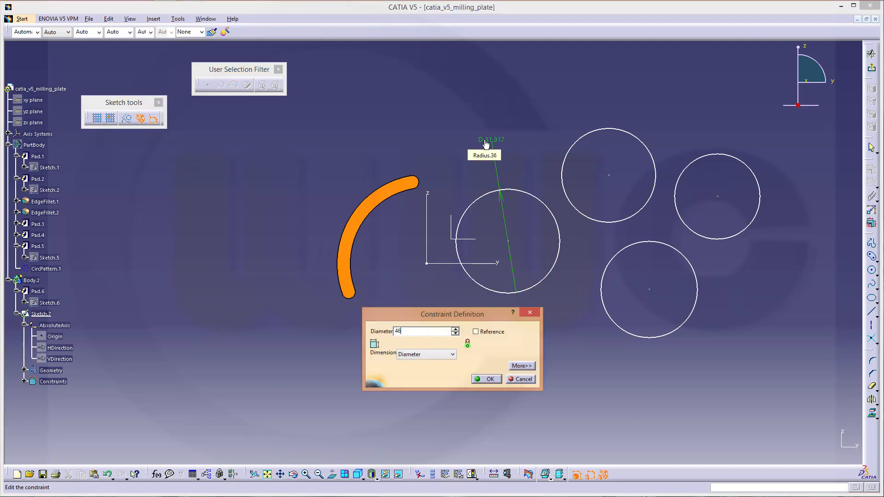
pyautogui.press('Return')
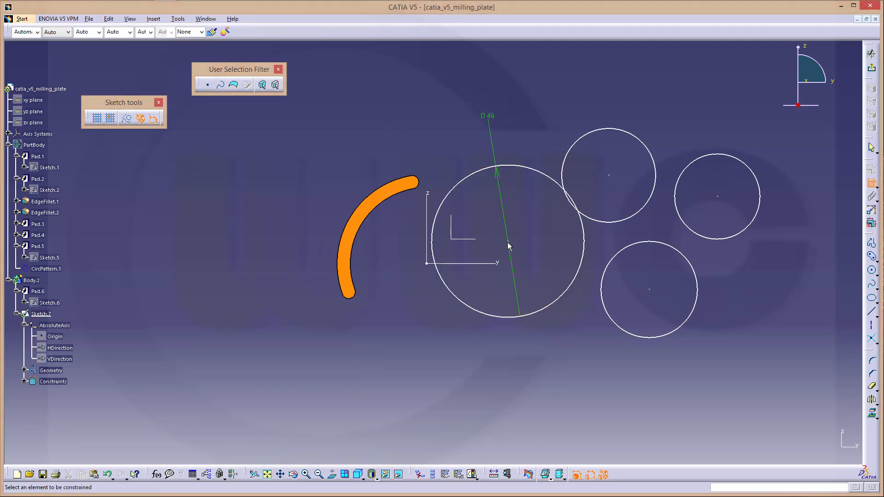
# Centre the 46 mm circle on the origin by making its centre point coincident with the Y and Z axes
pyautogui.click(508, 241)
pyautogui.click(498, 263)
pyautogui.rightClick(498, 264)
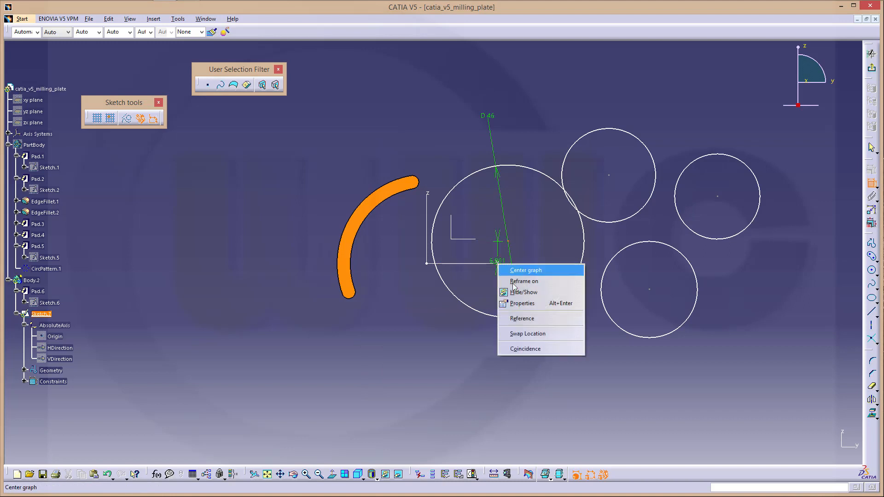
pyautogui.click(529, 350)
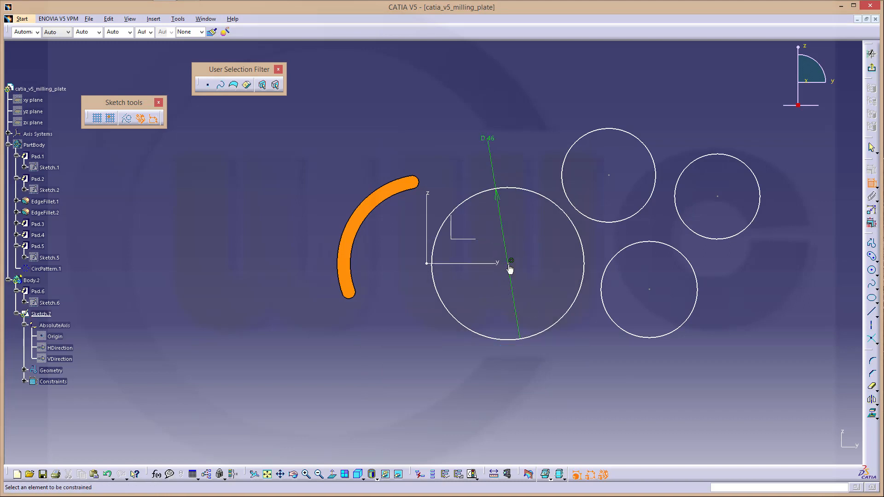
pyautogui.click(510, 267)
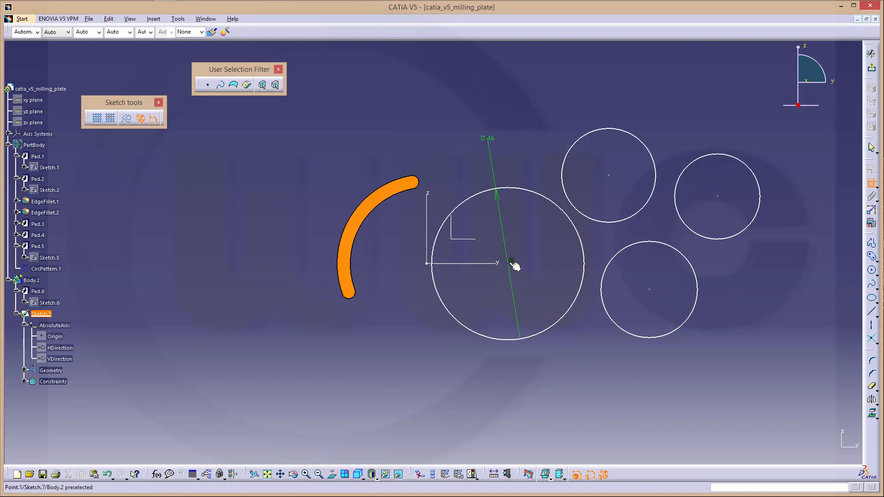
pyautogui.click(427, 195)
pyautogui.rightClick(429, 196)
pyautogui.click(456, 277)
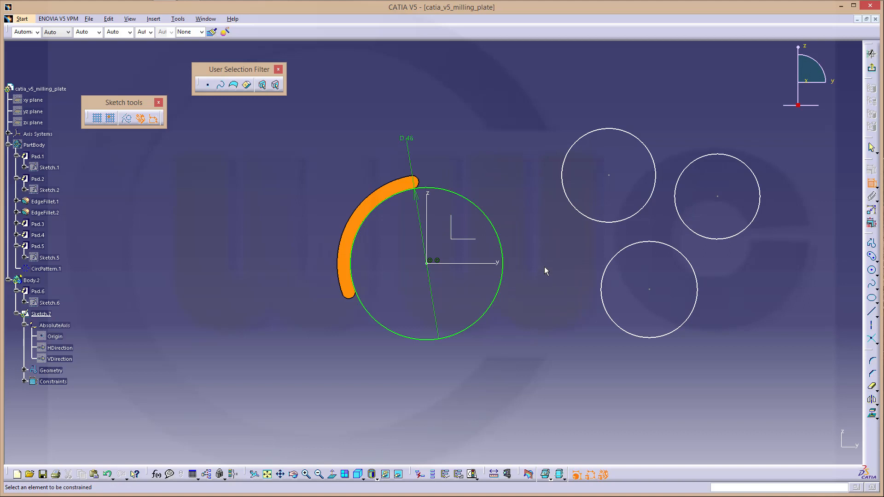
# Dimension the upper circle next to the 46 mm circle with a diameter of 80 mm
pyautogui.click(574, 153)
pyautogui.click(531, 110)
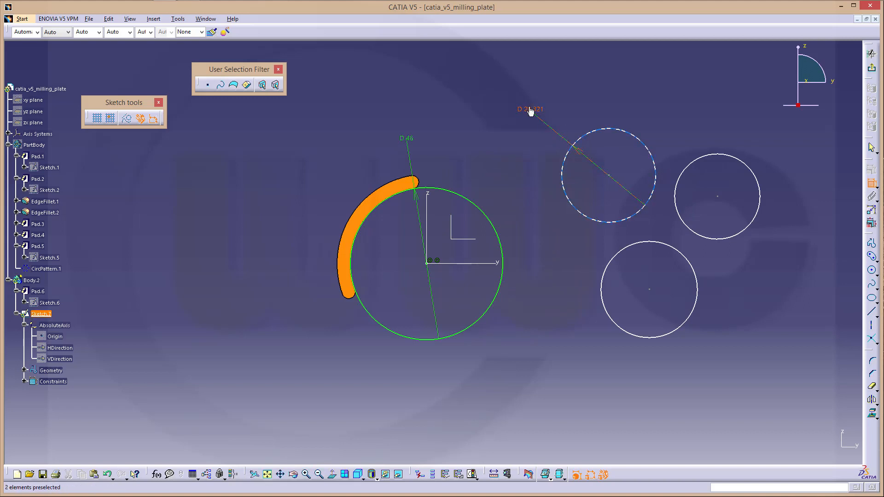
pyautogui.doubleClick(530, 110)
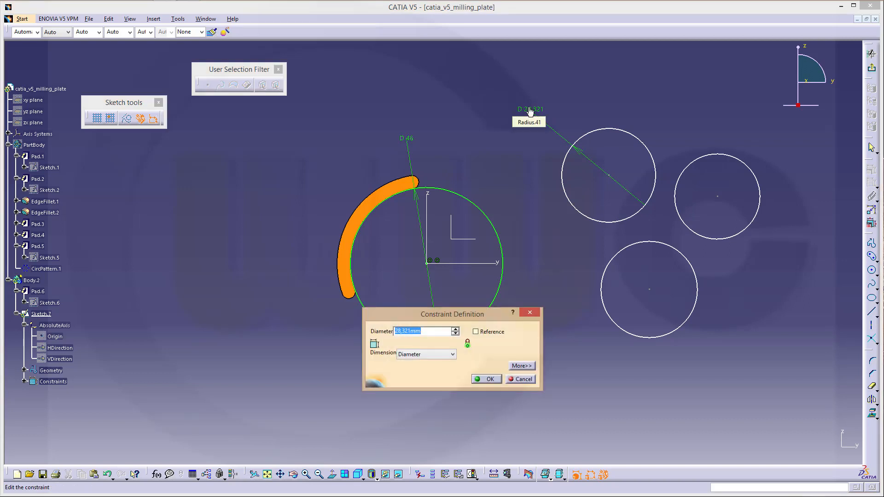
pyautogui.press('Return')
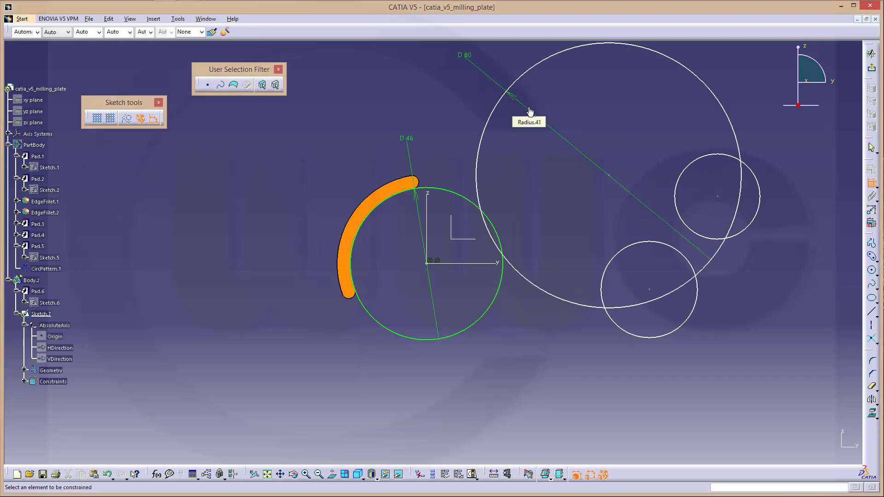
# Dimension the lowest free circle with a diameter of 80 mm
pyautogui.click(673, 336)
pyautogui.click(692, 362)
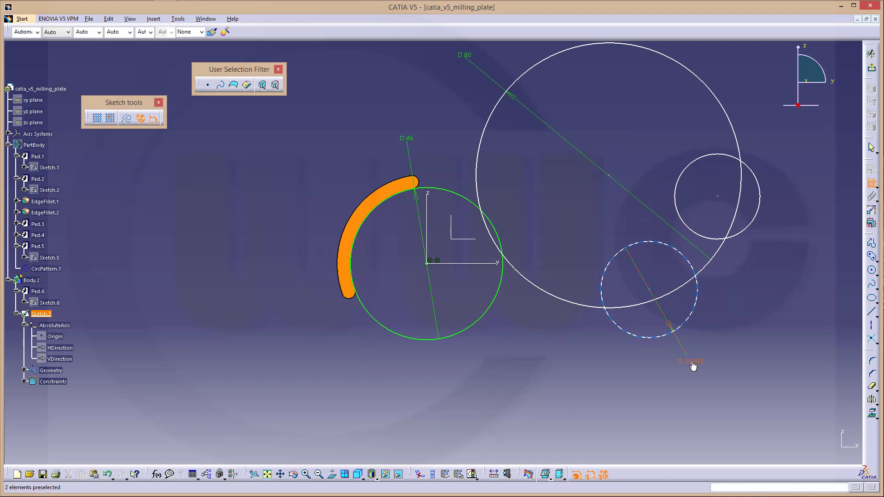
pyautogui.doubleClick(688, 356)
pyautogui.write('80')
pyautogui.press('Return')
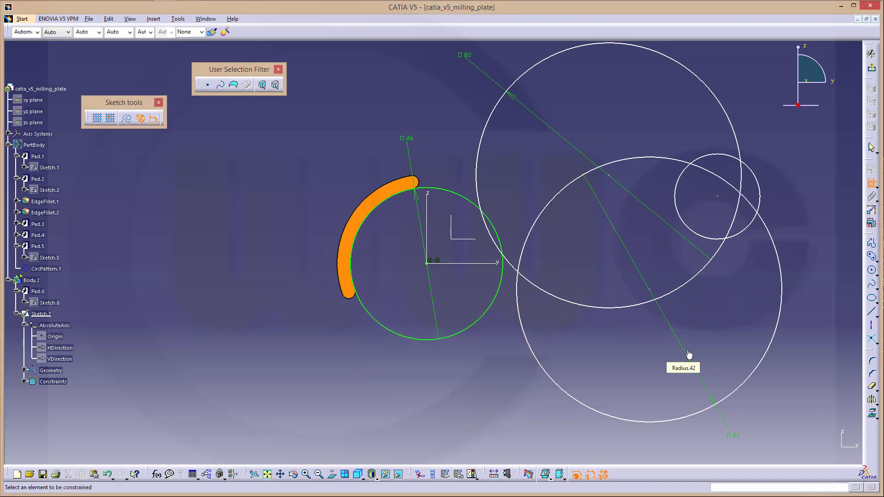
# Dimension the remaining small circle farthest from the origin with a diameter of 80 mm
pyautogui.click(744, 228)
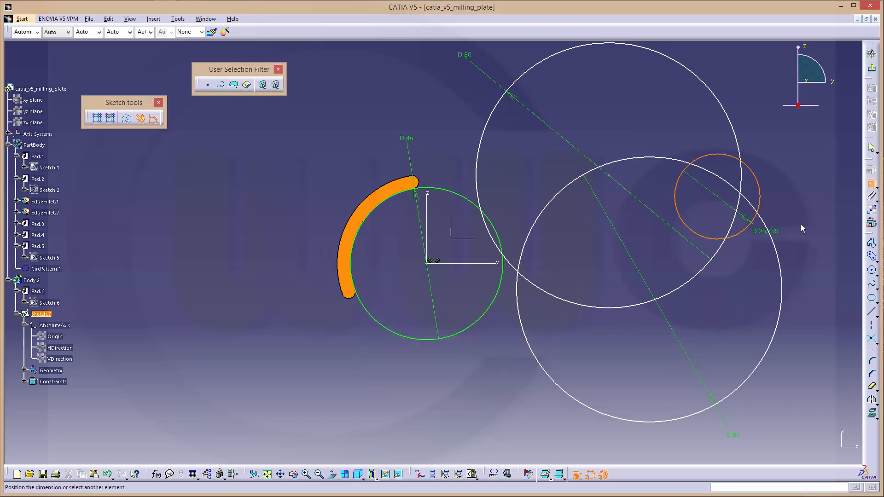
pyautogui.click(814, 182)
pyautogui.doubleClick(814, 184)
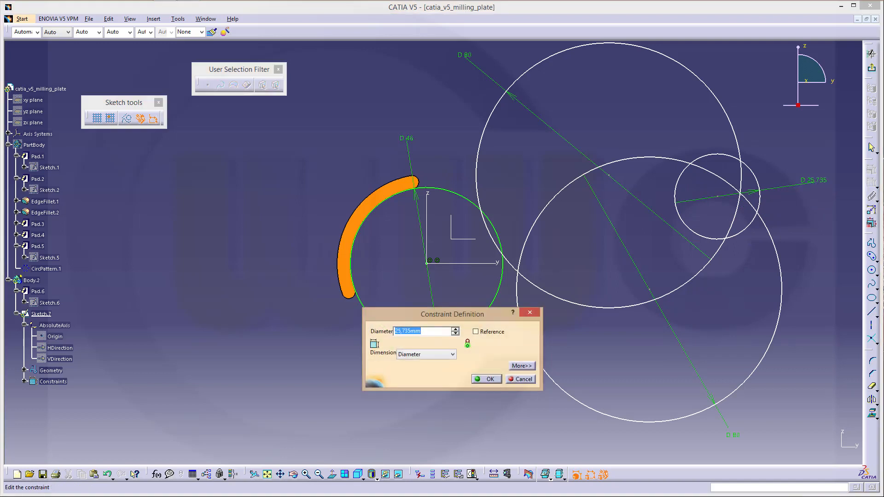
pyautogui.press('Return')
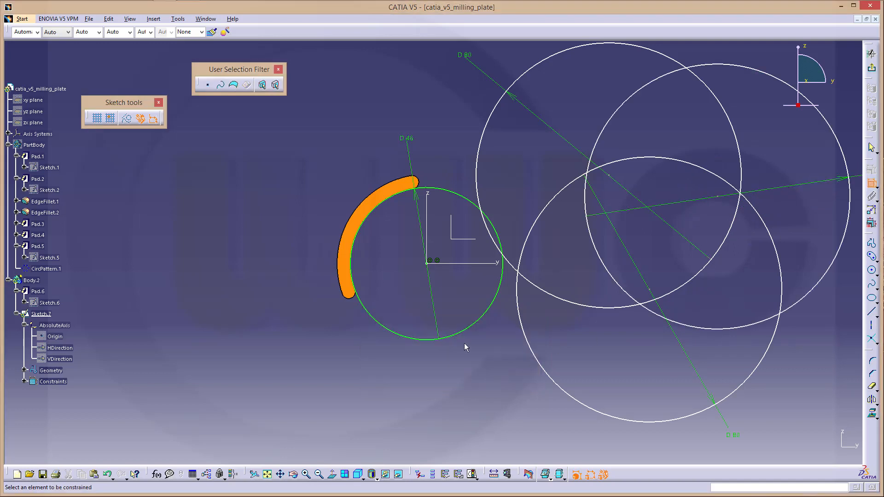
pyautogui.press('Escape')
# Arrange the three 80 mm circles in a triangle by lowering the nearest one slightly and moving the lowest one above the others
pyautogui.moveTo(610, 176)
pyautogui.mouseDown()
pyautogui.moveTo(587, 167)
pyautogui.moveTo(465, 178)
pyautogui.moveTo(422, 200)
pyautogui.moveTo(426, 191)
pyautogui.moveTo(428, 217)
pyautogui.moveTo(374, 247)
pyautogui.moveTo(612, 197)
pyautogui.mouseUp()
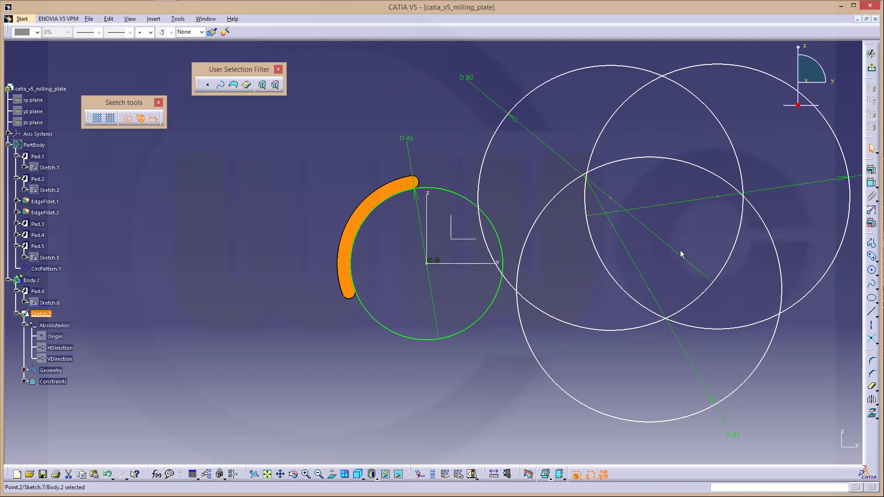
pyautogui.moveTo(678, 249)
pyautogui.mouseDown(button='middle')
pyautogui.moveTo(660, 297)
pyautogui.moveTo(619, 283)
pyautogui.mouseUp(button='middle')
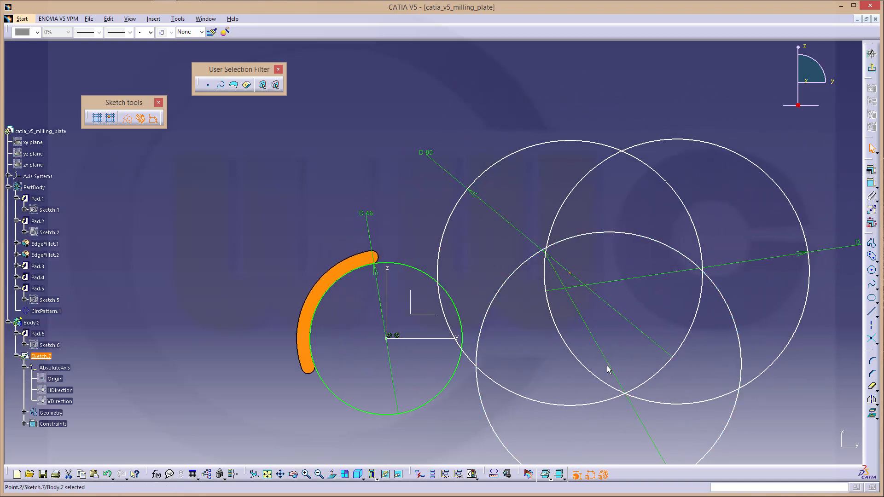
pyautogui.moveTo(607, 368); pyautogui.dragTo(622, 188)
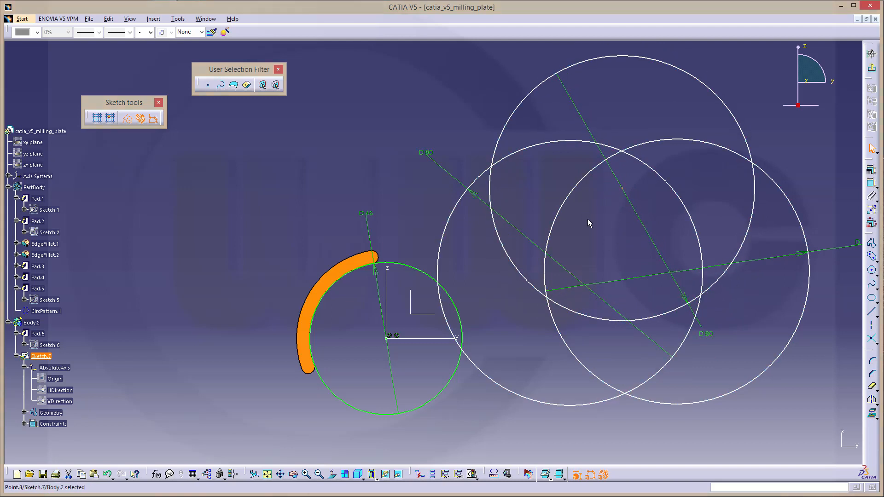
pyautogui.click(814, 429)
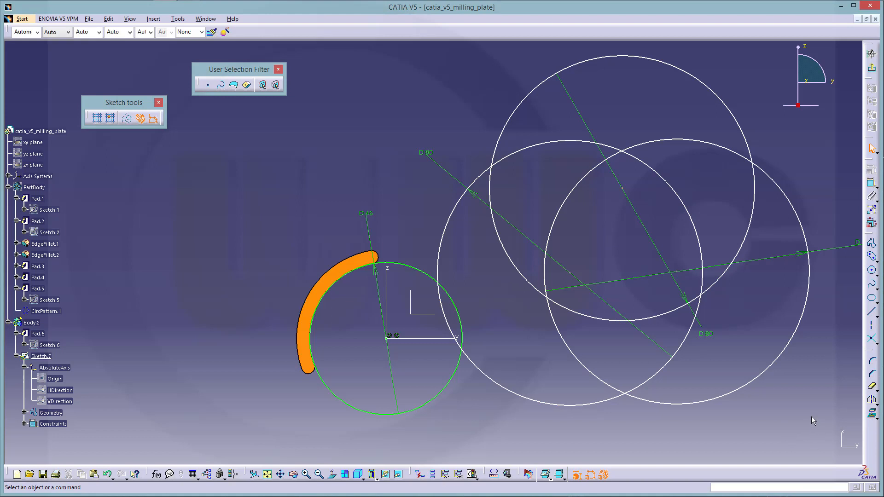
# Move the three 80 mm circles together so they overlap the 46 mm circle and the curved slot
pyautogui.moveTo(811, 416); pyautogui.dragTo(433, 47)
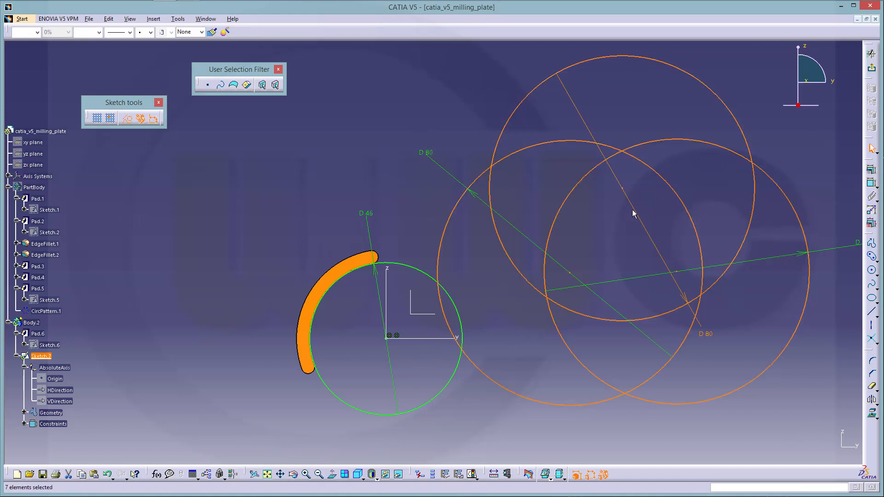
pyautogui.moveTo(628, 191); pyautogui.dragTo(375, 262)
pyautogui.click(706, 294)
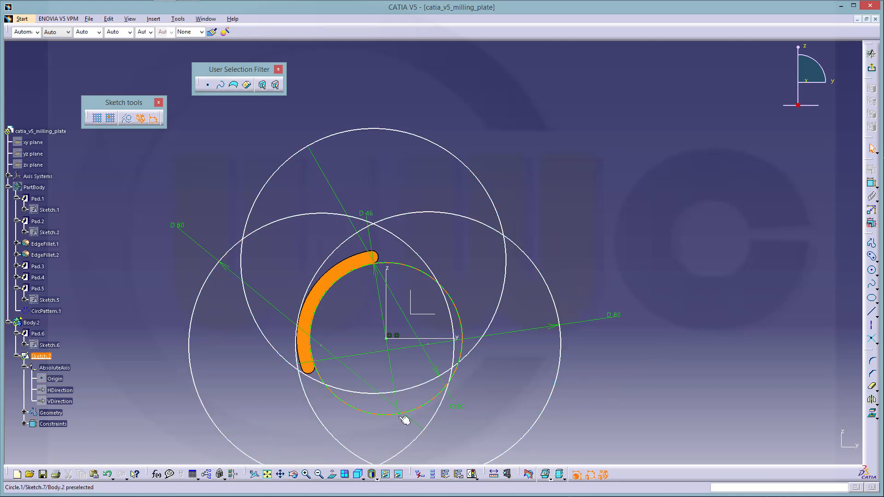
# Convert the 46 mm circle to a construction element
pyautogui.click(462, 314)
pyautogui.click(131, 122)
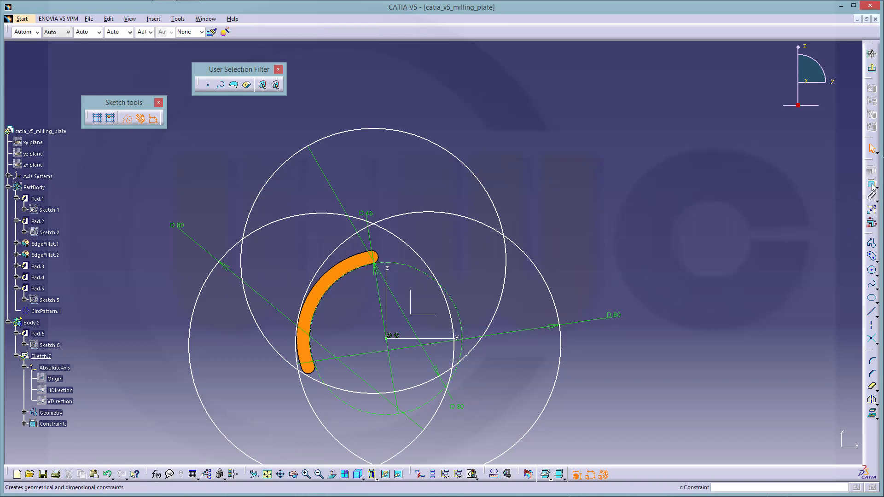
# Create intersection points where the three 80 mm circles cross one another
pyautogui.click(871, 341)
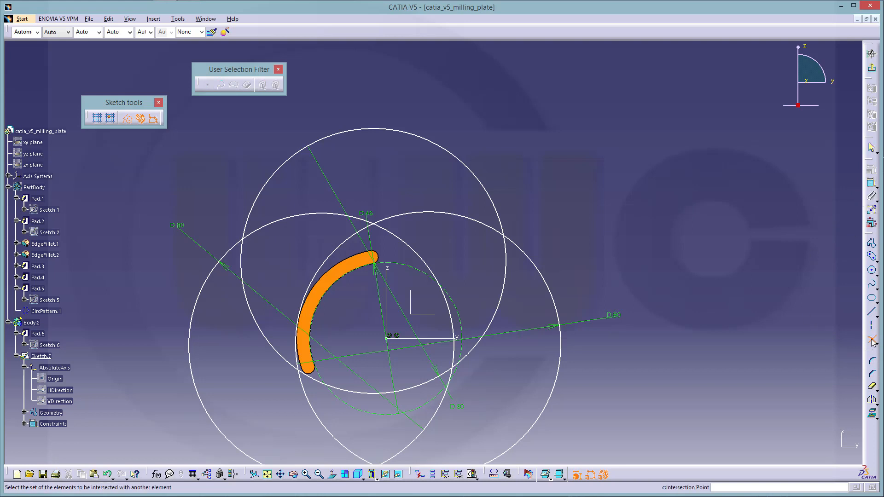
pyautogui.click(385, 233)
pyautogui.click(446, 376)
pyautogui.click(456, 360)
pyautogui.click(305, 388)
pyautogui.click(308, 379)
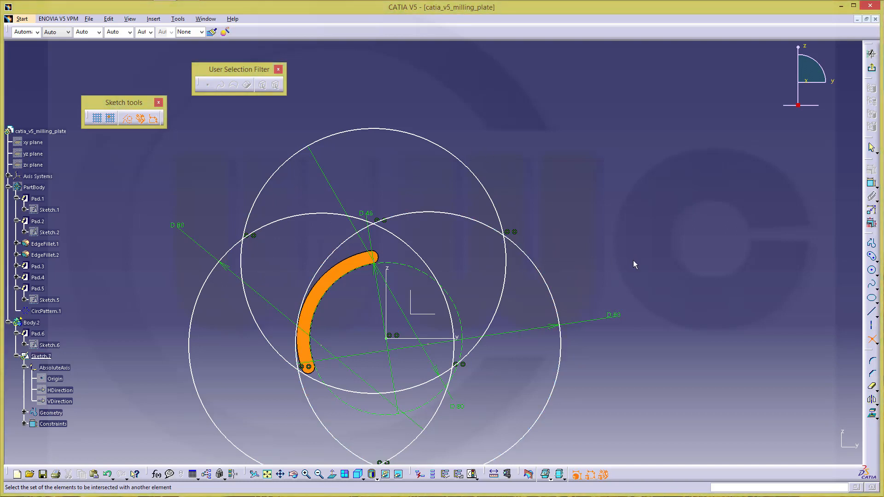
pyautogui.click(873, 343)
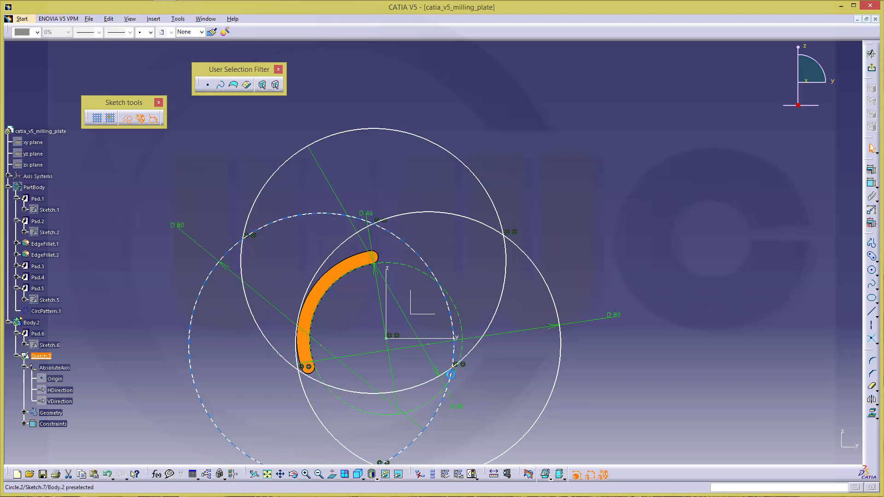
pyautogui.rightClick(459, 373)
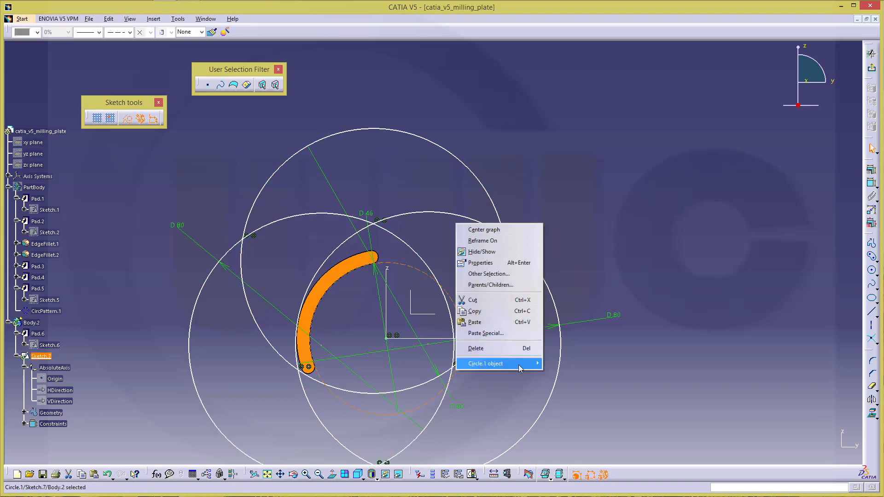
pyautogui.click(864, 232)
pyautogui.click(868, 183)
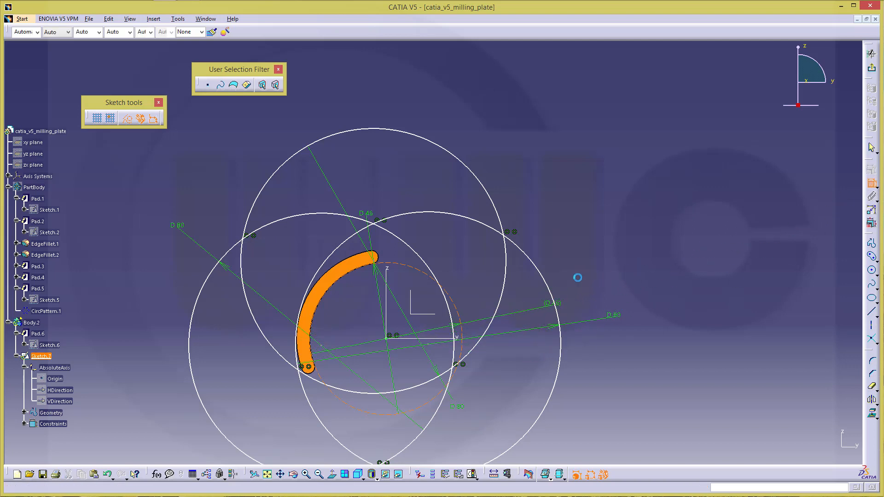
pyautogui.press('Escape')
# Constrain the three inner intersection points of the 80 mm circles to be coincident with the 46 mm construction circle
pyautogui.click(871, 184)
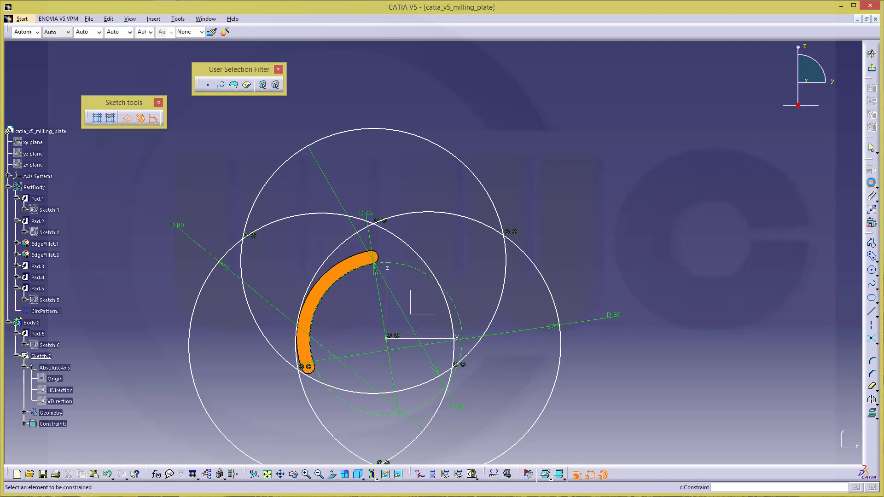
pyautogui.click(455, 367)
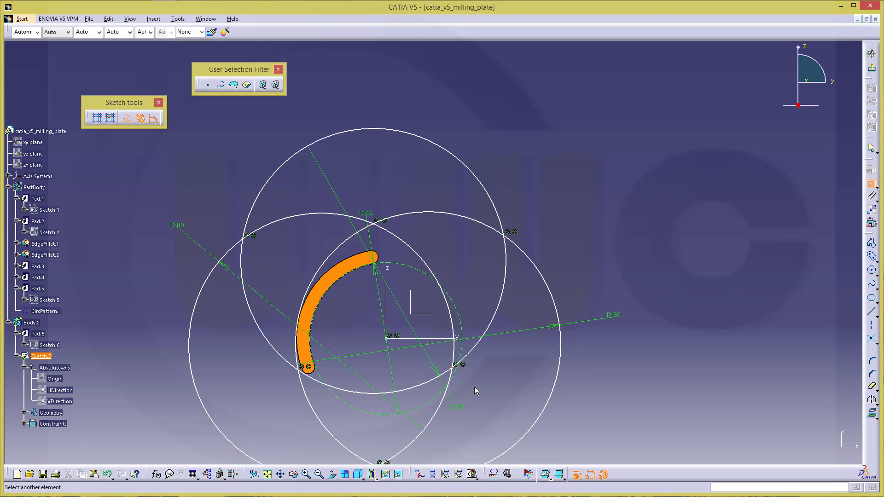
pyautogui.rightClick(459, 375)
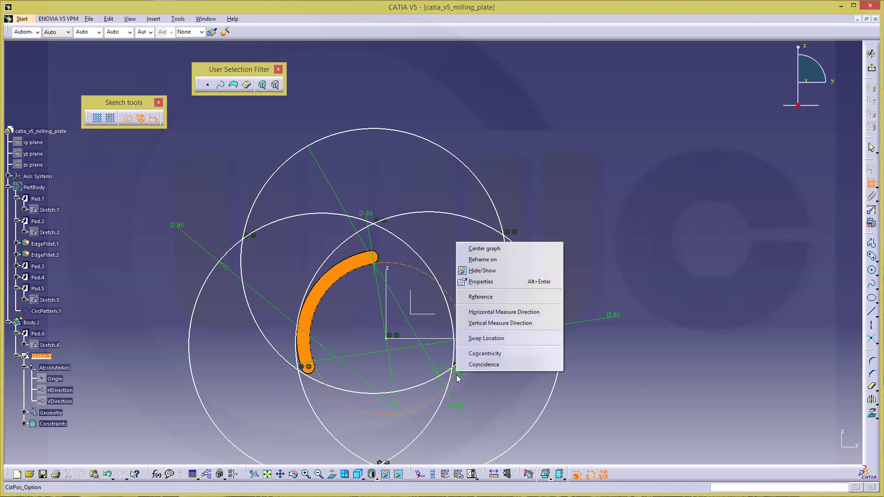
pyautogui.click(495, 364)
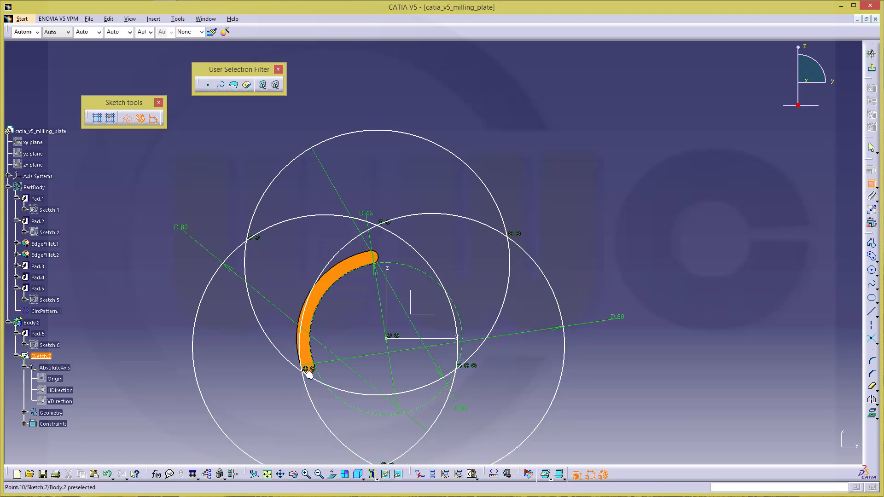
pyautogui.click(337, 393)
pyautogui.rightClick(337, 392)
pyautogui.click(365, 384)
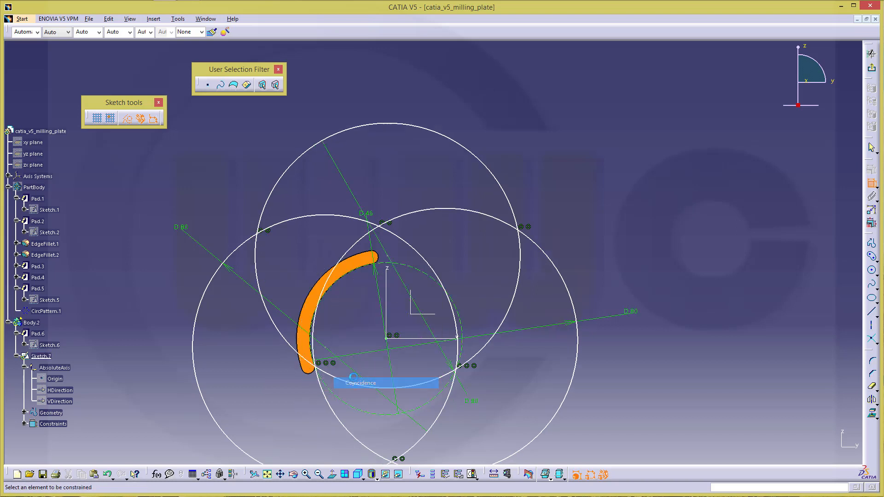
pyautogui.rightClick(405, 267)
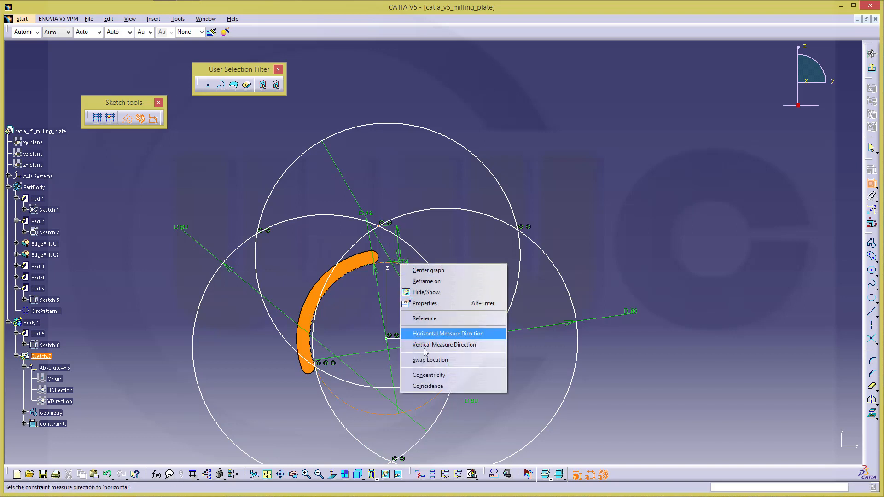
pyautogui.click(430, 385)
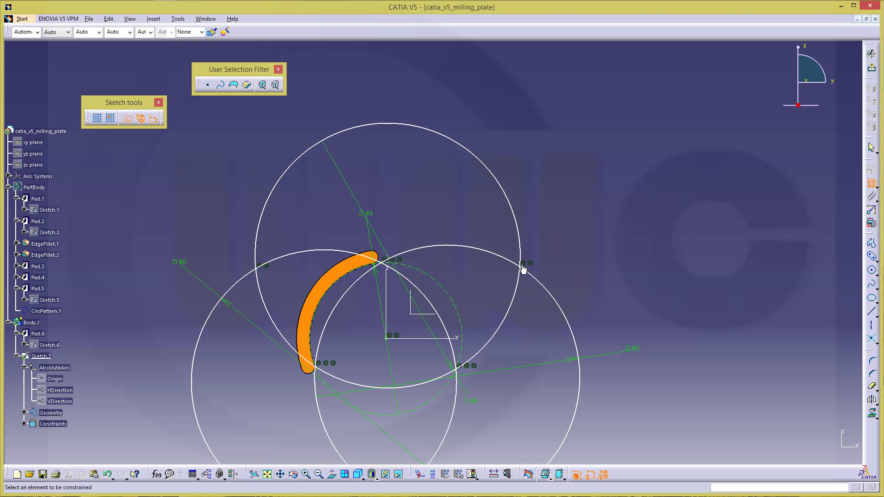
# Make the upper inner intersection point coincident with the sketch's vertical axis
pyautogui.click(380, 278)
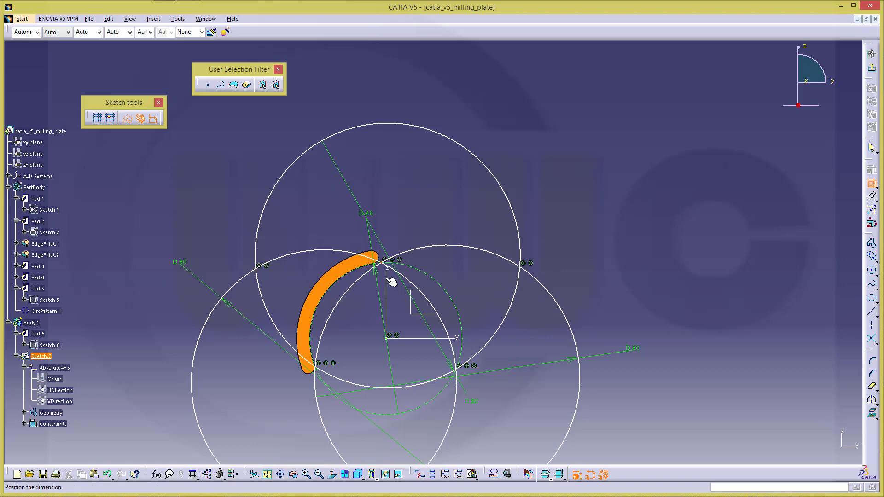
pyautogui.click(385, 278)
pyautogui.rightClick(385, 278)
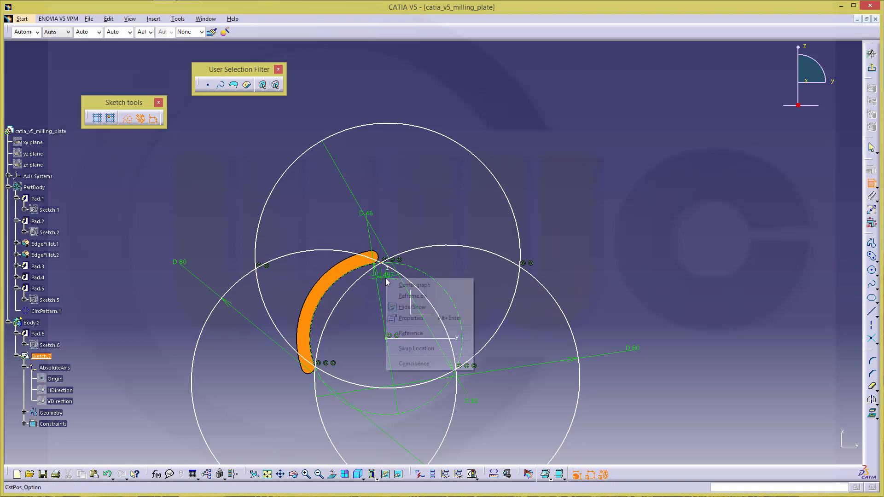
pyautogui.click(415, 363)
pyautogui.moveTo(600, 324); pyautogui.dragTo(634, 247, button='middle')
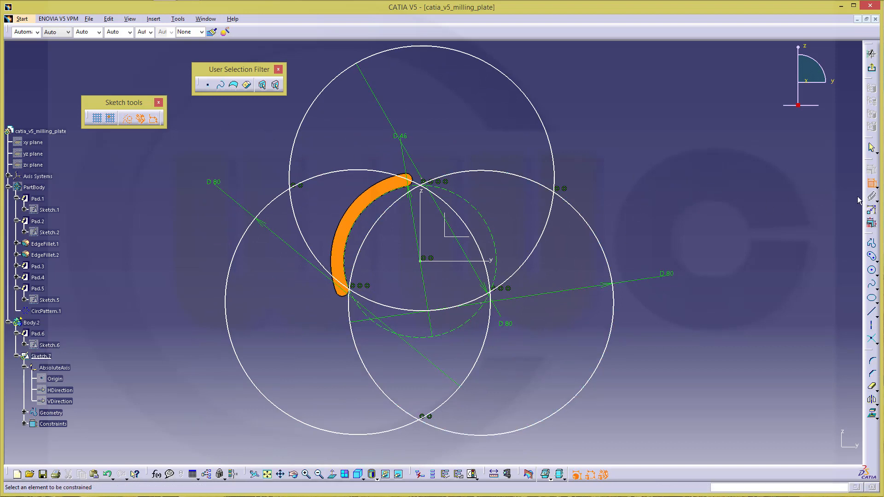
# Draw a triangular construction profile through the three inner intersection points of the 80 mm circles
pyautogui.click(871, 244)
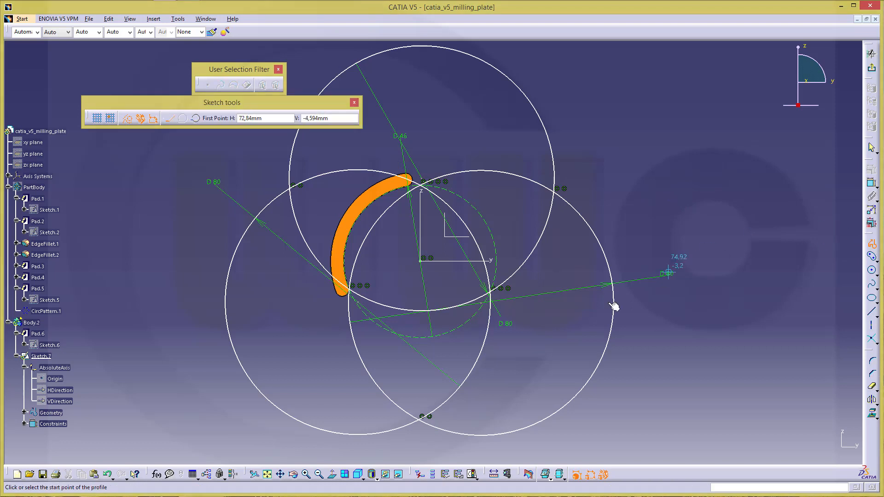
pyautogui.click(423, 187)
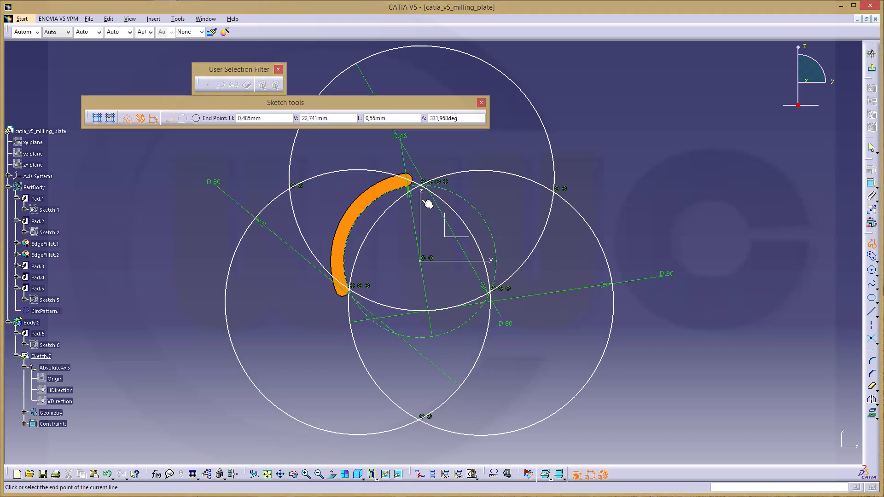
pyautogui.click(490, 290)
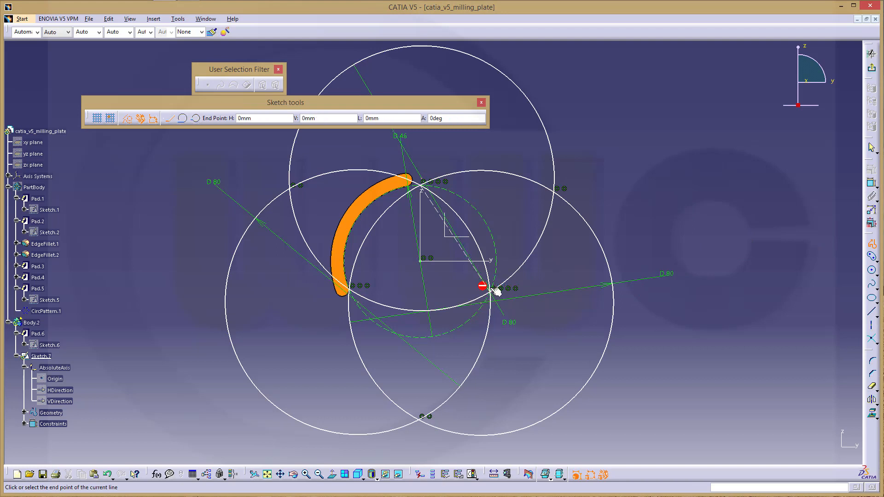
pyautogui.click(352, 288)
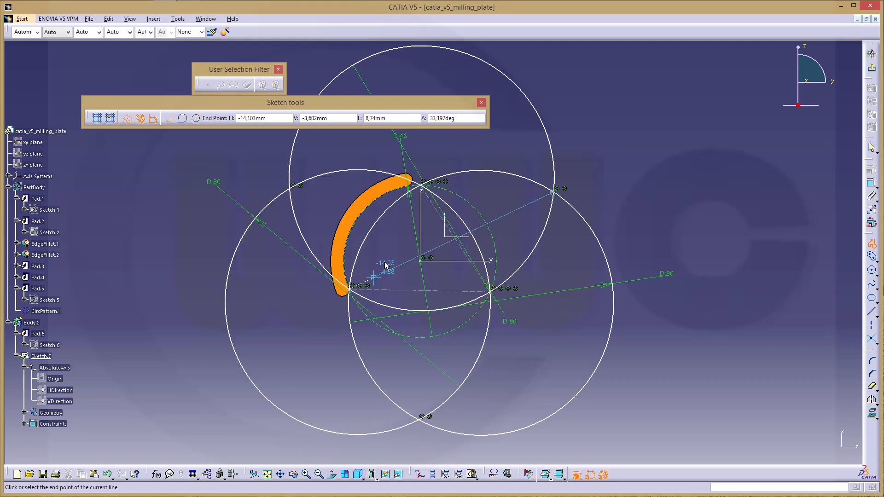
pyautogui.click(423, 186)
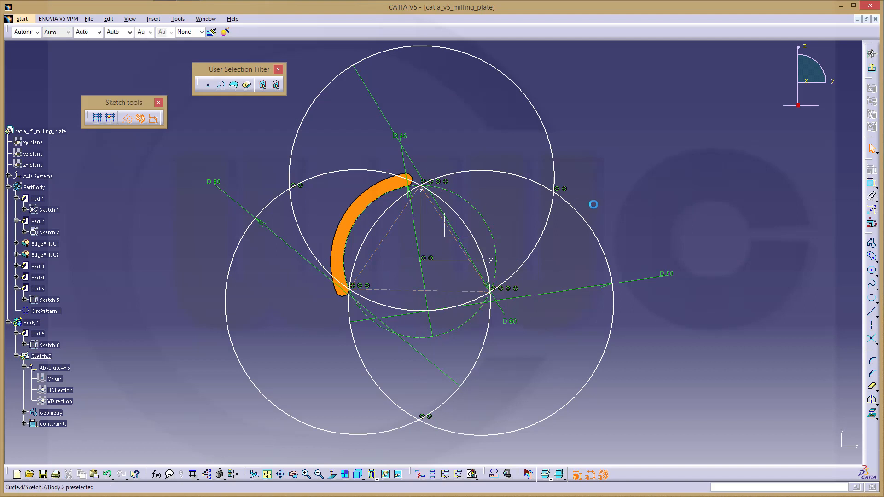
# Add an angle constraint of 60 degrees between the construction triangle's base and its right side
pyautogui.click(871, 185)
pyautogui.click(445, 289)
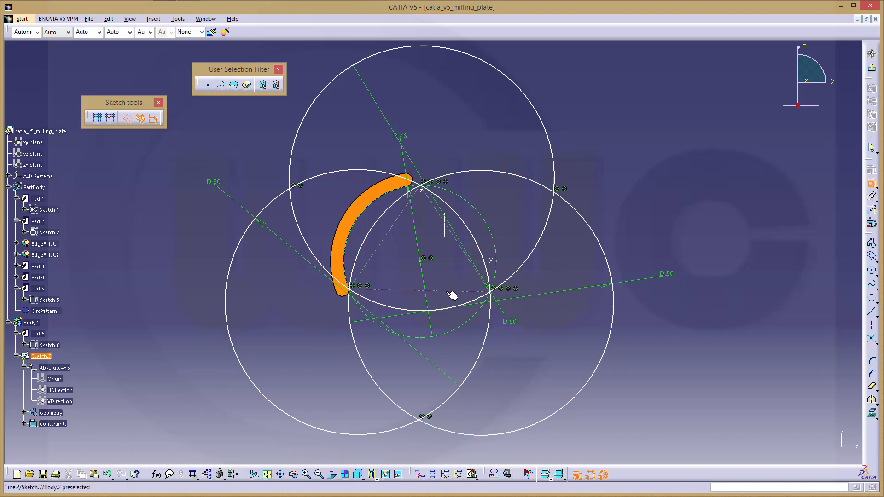
pyautogui.click(474, 266)
pyautogui.click(456, 271)
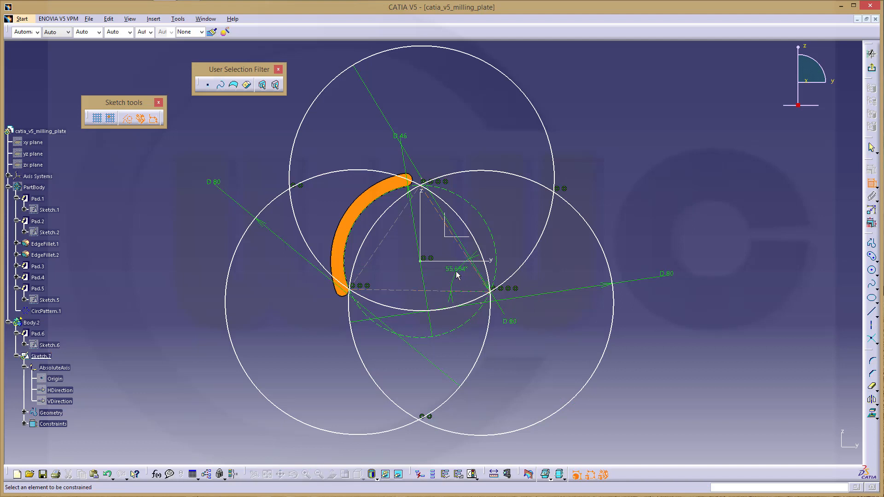
pyautogui.doubleClick(455, 270)
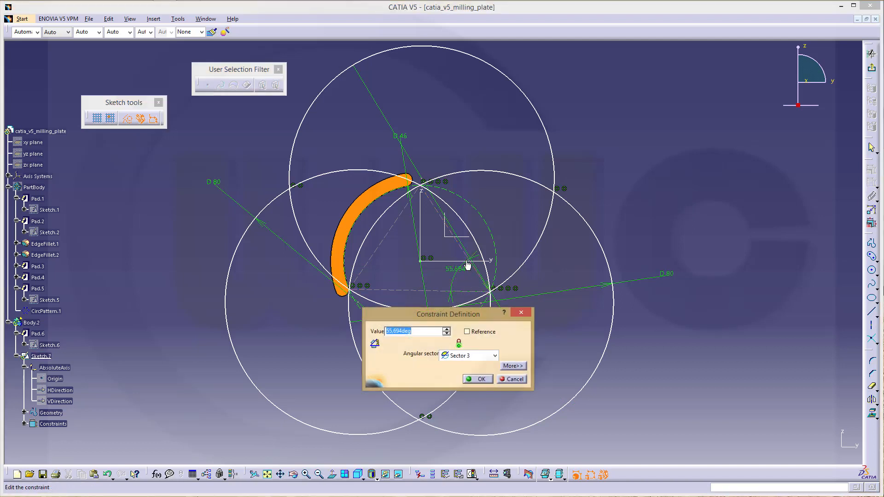
pyautogui.write('60')
pyautogui.press('Return')
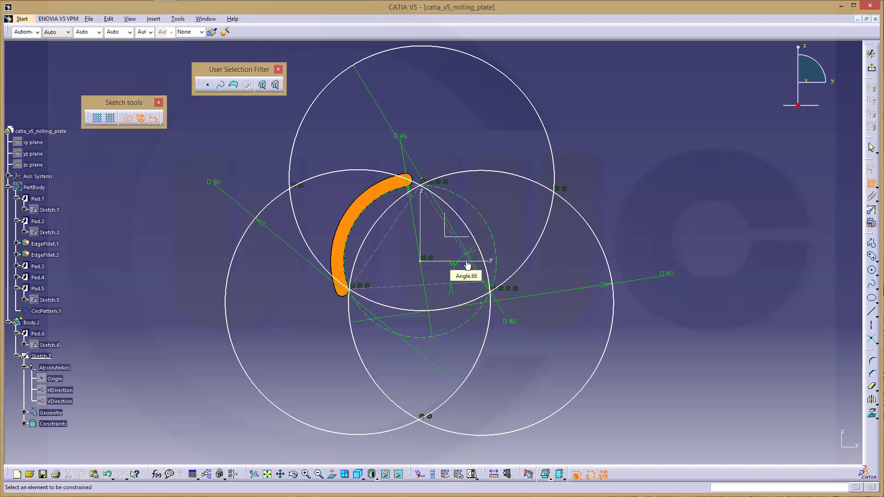
# Add an angle constraint of 60 degrees between the construction triangle's base and its left side
pyautogui.click(376, 264)
pyautogui.click(387, 284)
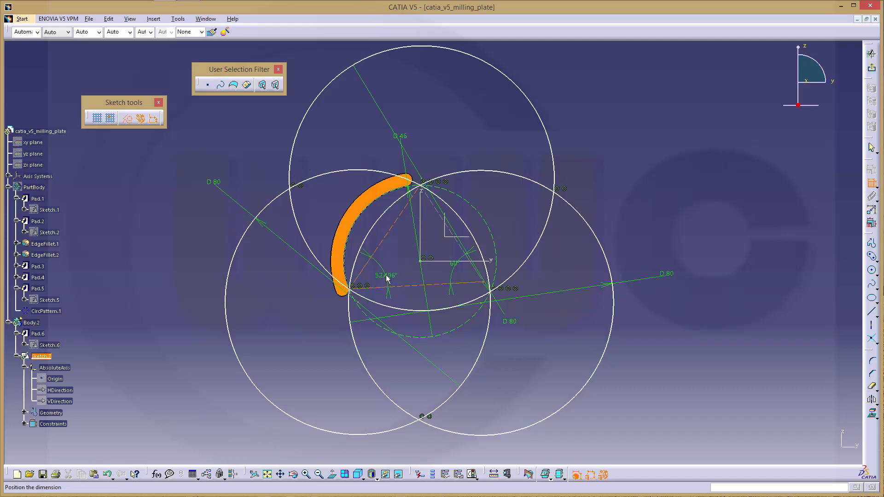
pyautogui.doubleClick(385, 276)
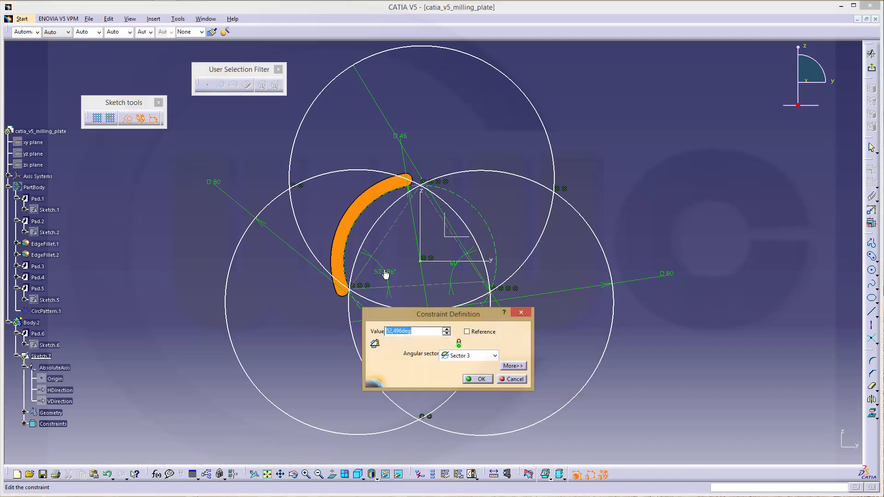
pyautogui.write('60')
pyautogui.press('Return')
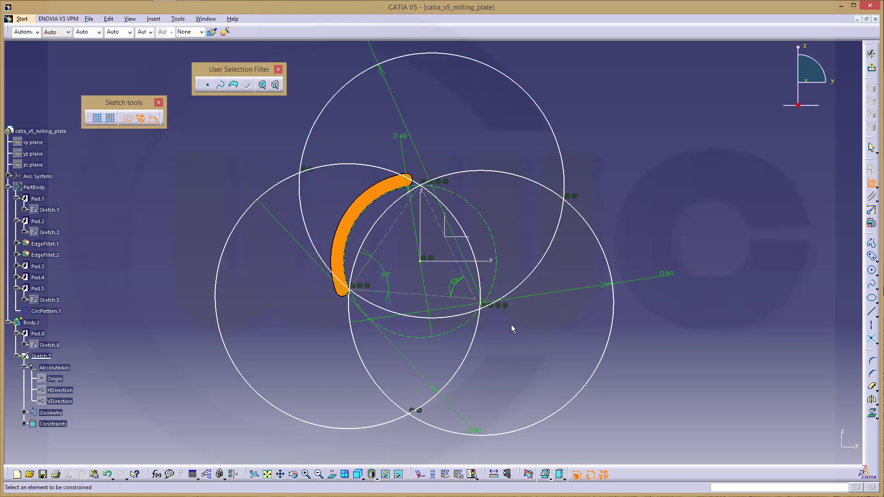
# Make the detached lower-right corner of the construction triangle coincident with the nearby intersection point of the 80 mm circles
pyautogui.keyDown('ctrl'); pyautogui.moveTo(512, 325); pyautogui.dragTo(509, 308, button='middle'); pyautogui.keyUp('ctrl')
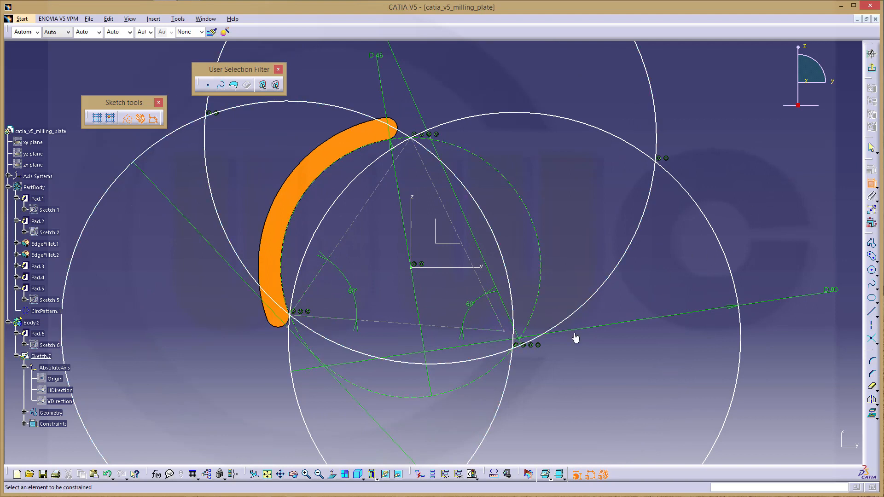
pyautogui.click(504, 330)
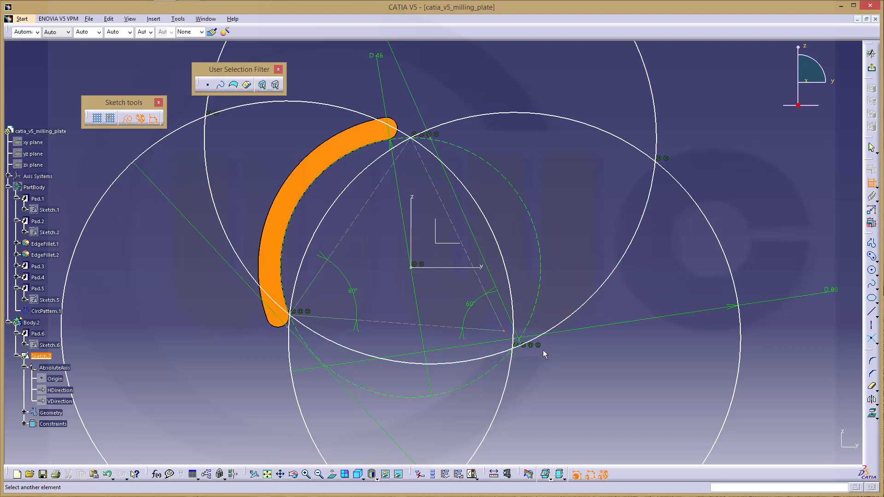
pyautogui.click(515, 347)
pyautogui.rightClick(513, 348)
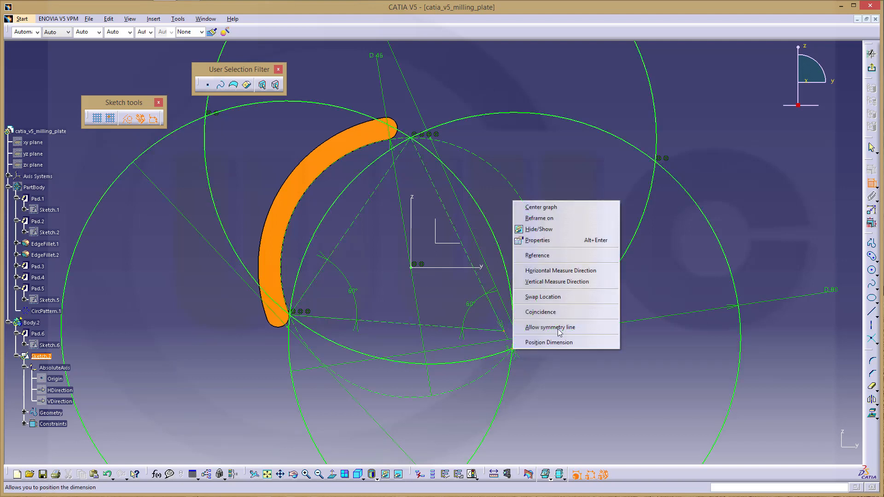
pyautogui.click(542, 311)
pyautogui.moveTo(631, 359)
pyautogui.mouseDown(button='middle')
pyautogui.moveTo(653, 310)
pyautogui.moveTo(673, 333)
pyautogui.mouseUp(button='middle')
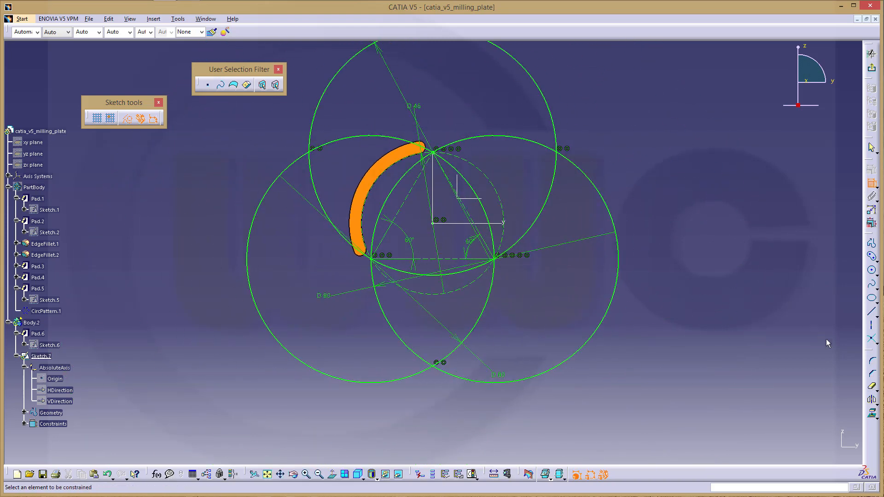
pyautogui.press('Escape')
# Quick-trim the large outer arcs of the three overlapping 80 mm circles
pyautogui.click(571, 355)
pyautogui.click(602, 398)
pyautogui.click(872, 387)
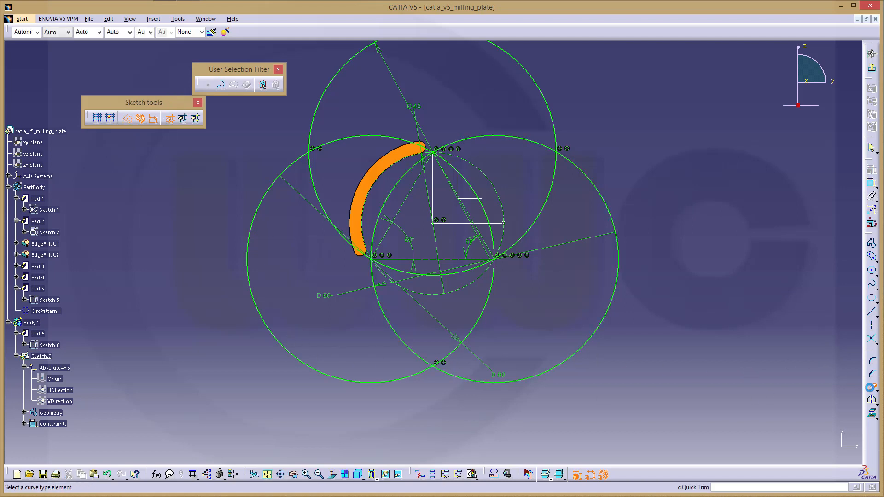
pyautogui.click(569, 358)
pyautogui.click(267, 317)
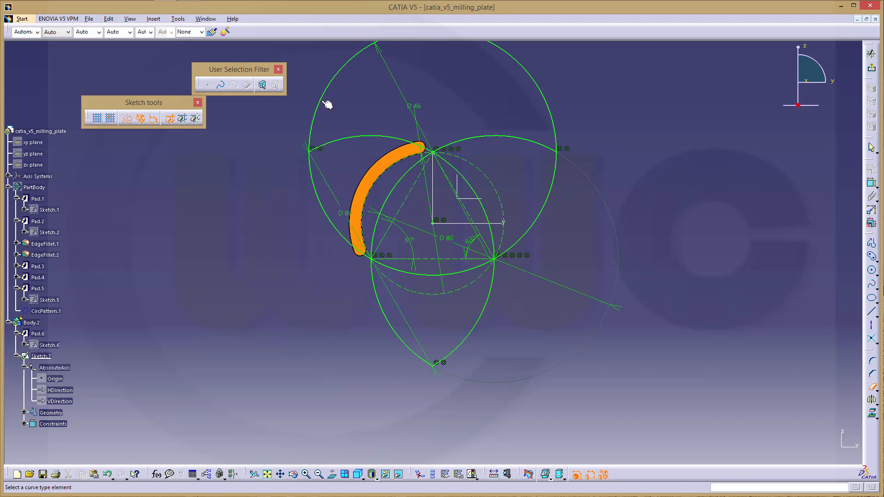
pyautogui.click(343, 80)
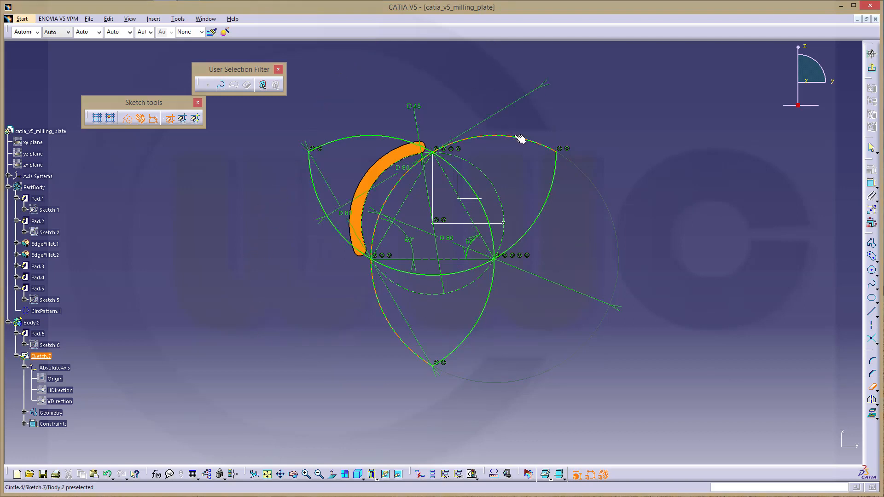
# Trim the remaining petal-shaped arcs, leaving only the central rounded triangle, and exit the sketch
pyautogui.click(519, 138)
pyautogui.click(551, 211)
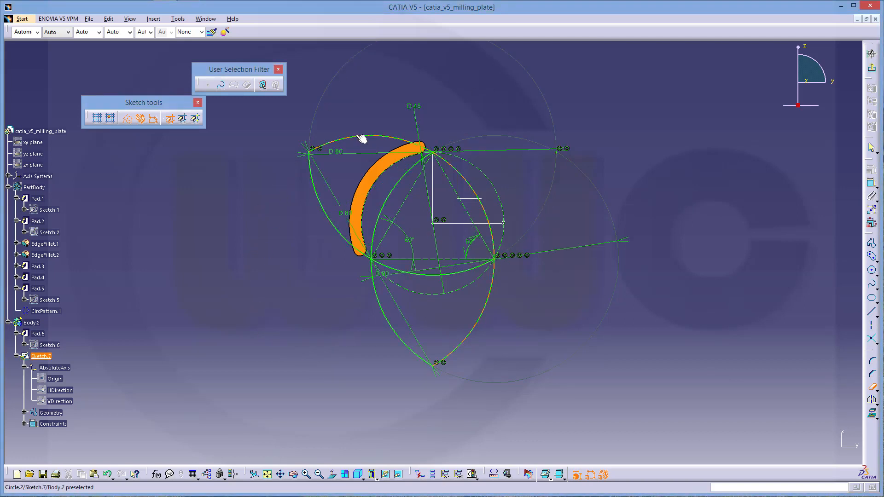
pyautogui.click(359, 137)
pyautogui.click(321, 212)
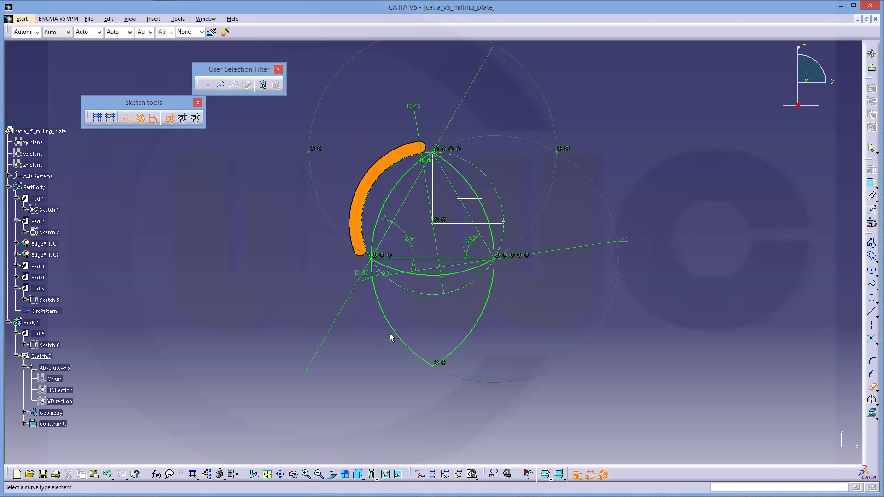
pyautogui.click(396, 327)
pyautogui.click(488, 318)
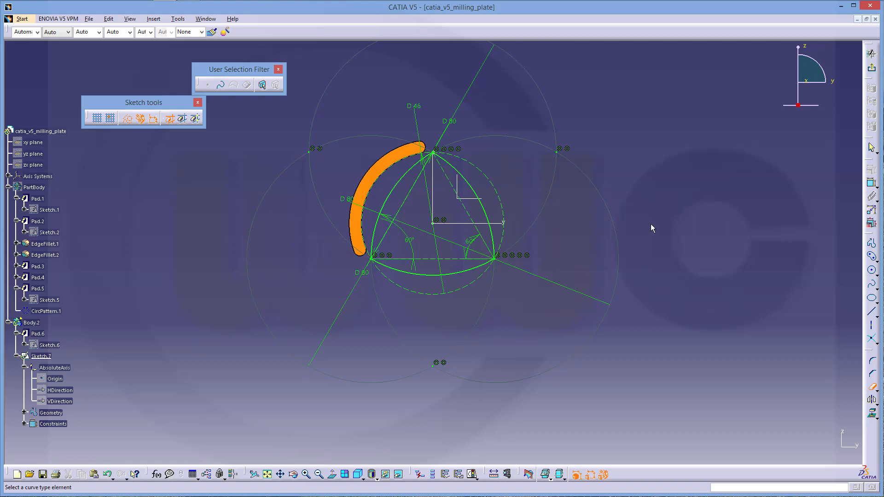
pyautogui.click(871, 67)
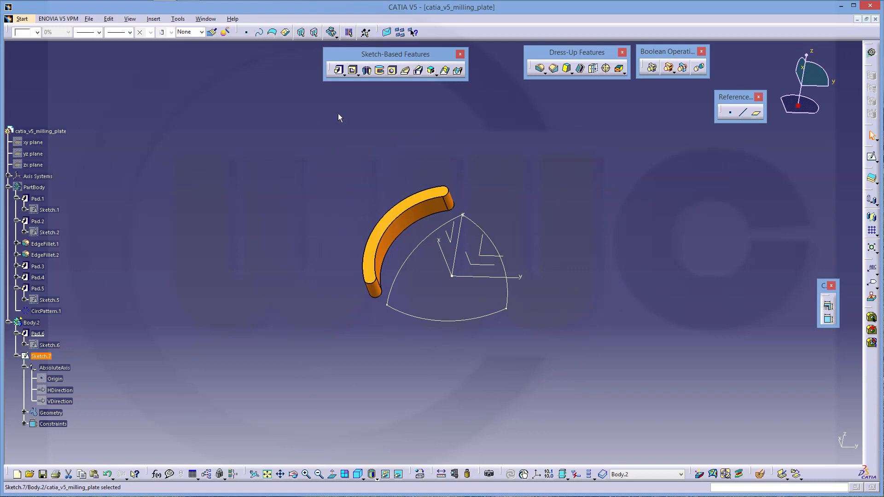
# Pad the rounded triangle sketch with a first limit of 12 mm and a second limit of -5 mm
pyautogui.click(340, 70)
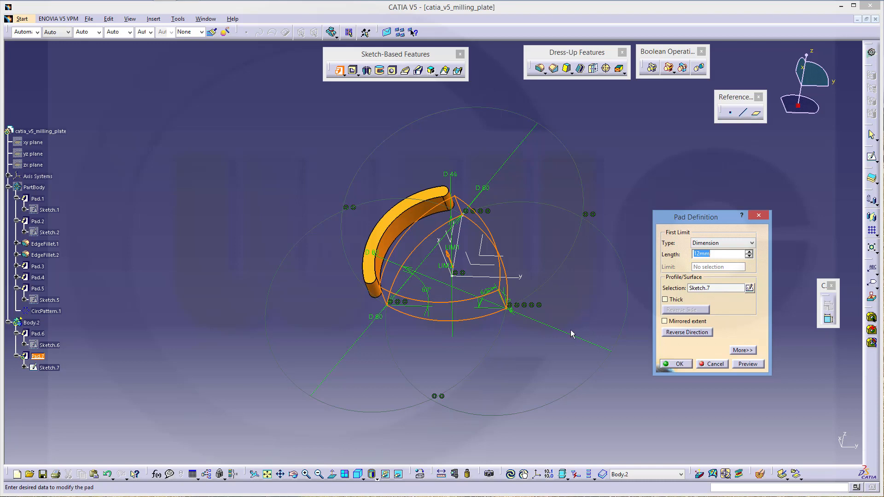
pyautogui.click(742, 350)
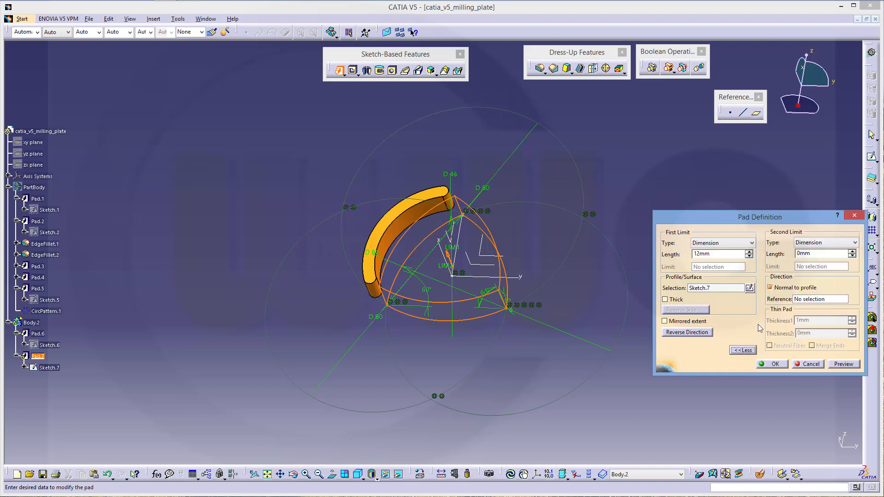
pyautogui.doubleClick(820, 253)
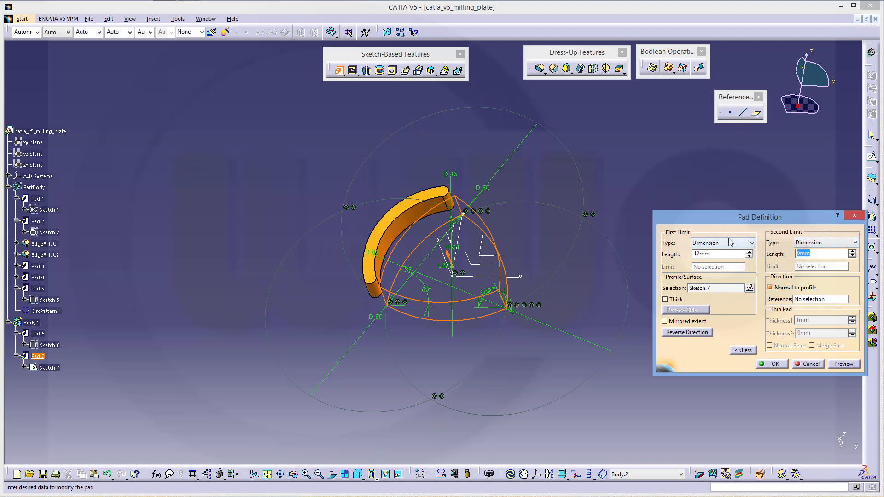
pyautogui.write('-5')
pyautogui.press('Tab')
pyautogui.moveTo(555, 298); pyautogui.dragTo(357, 258, button='middle')
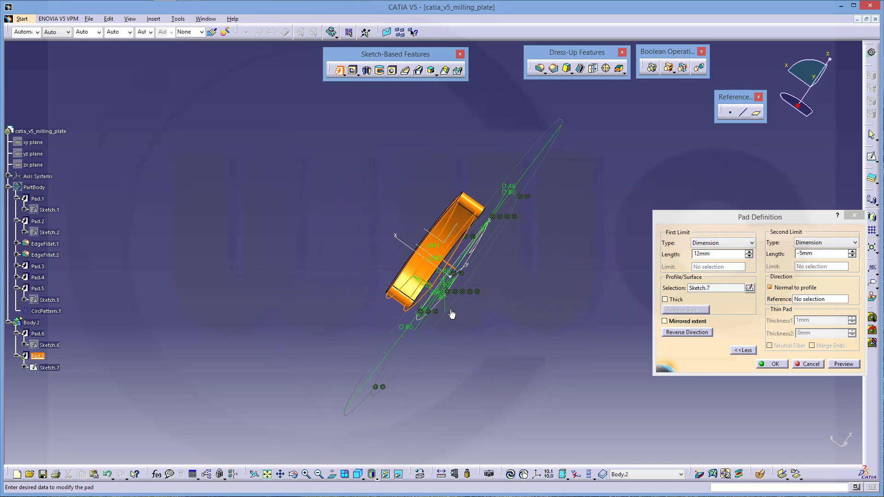
pyautogui.click(775, 363)
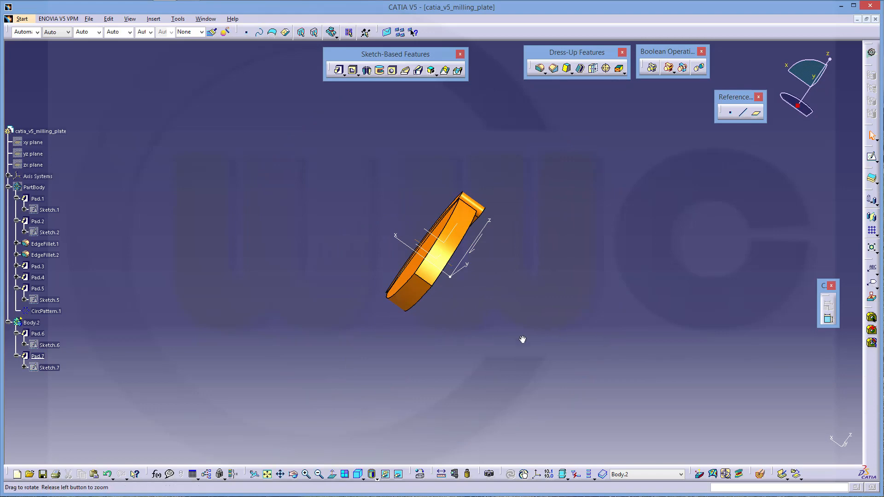
# Show the hidden PartBody again together with the two pads of Body.2
pyautogui.moveTo(522, 339); pyautogui.dragTo(633, 358, button='middle')
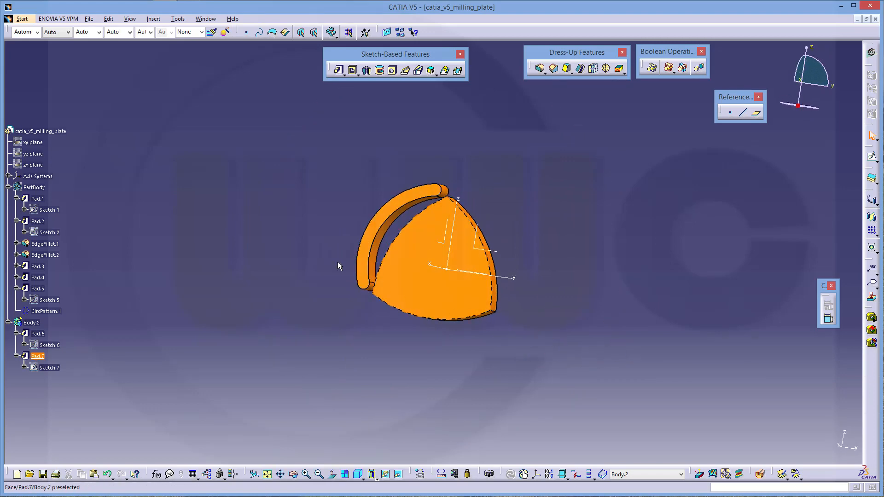
pyautogui.rightClick(39, 190)
pyautogui.click(62, 218)
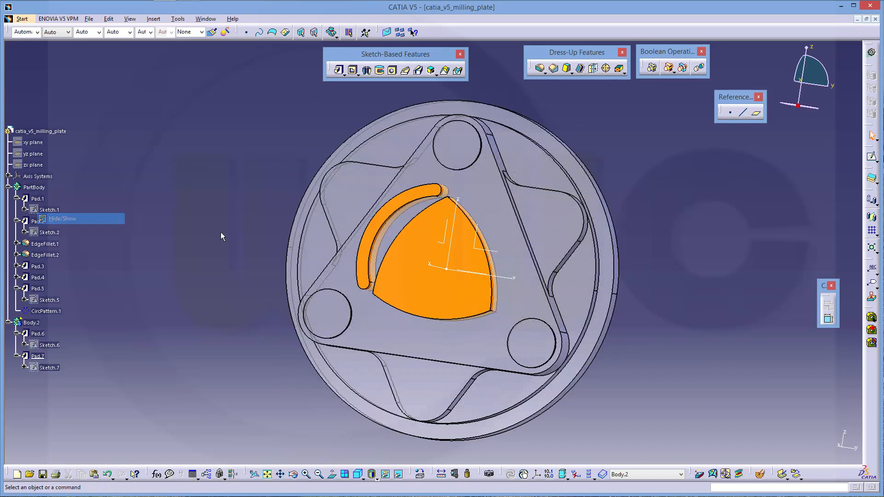
pyautogui.moveTo(247, 282); pyautogui.dragTo(494, 161, button='middle')
pyautogui.moveTo(560, 277)
pyautogui.mouseDown(button='middle')
pyautogui.moveTo(400, 151)
pyautogui.moveTo(264, 252)
pyautogui.moveTo(289, 325)
pyautogui.moveTo(414, 336)
pyautogui.moveTo(465, 354)
pyautogui.moveTo(556, 259)
pyautogui.moveTo(639, 263)
pyautogui.moveTo(628, 283)
pyautogui.mouseUp(button='middle')
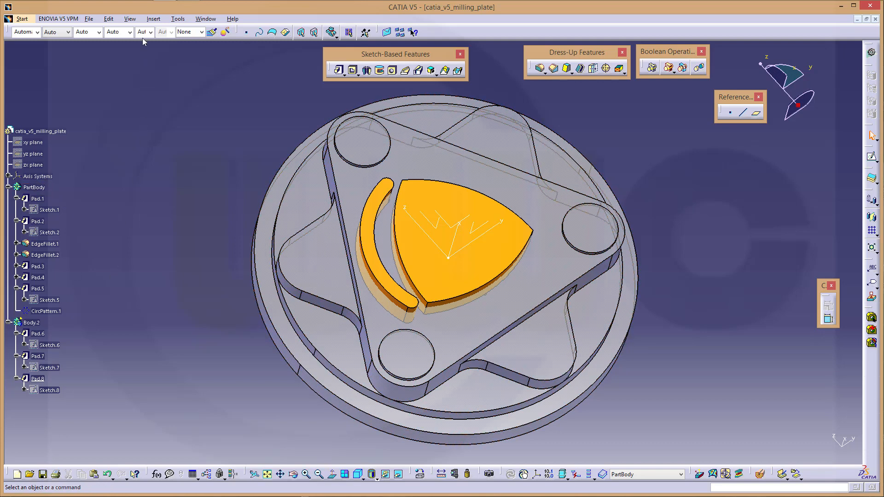
# Insert a new empty body and make it the part body in place of the plate's body
pyautogui.click(155, 17)
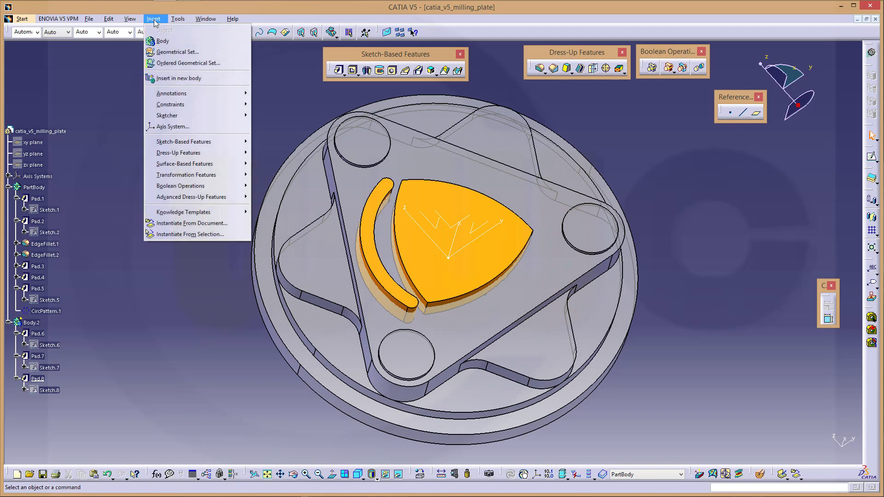
pyautogui.click(160, 41)
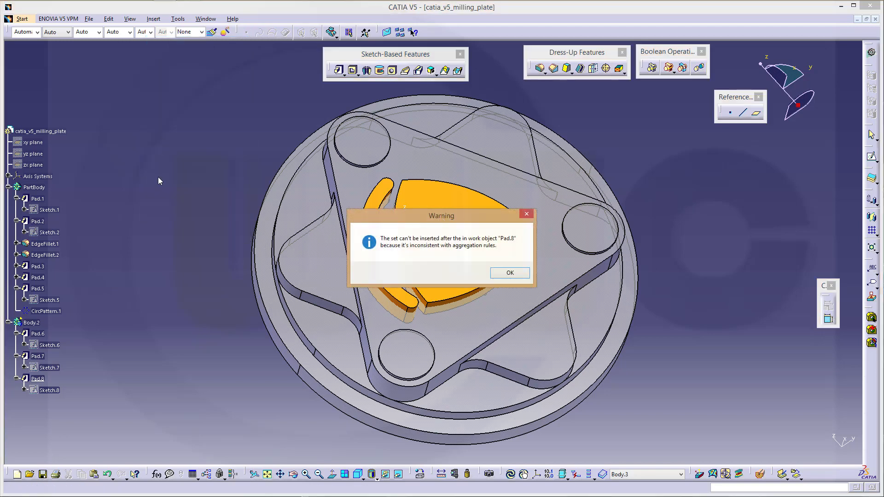
pyautogui.click(510, 273)
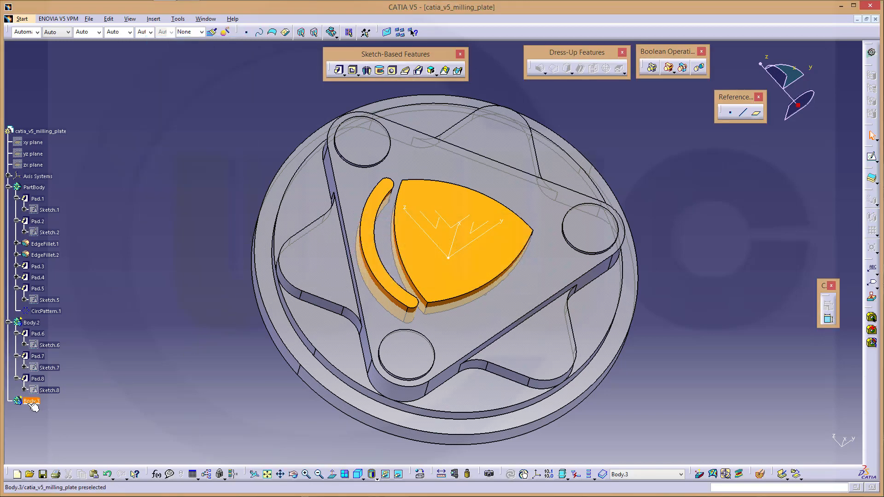
pyautogui.rightClick(30, 402)
pyautogui.moveTo(69, 396)
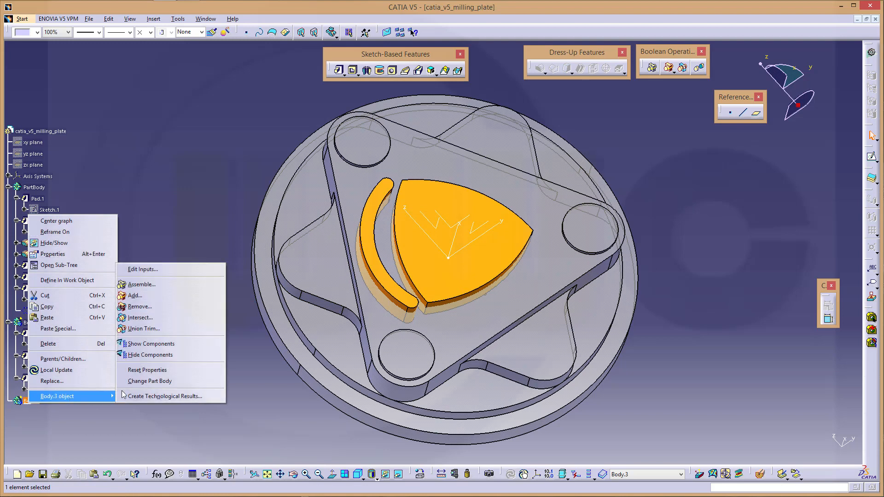
pyautogui.click(139, 382)
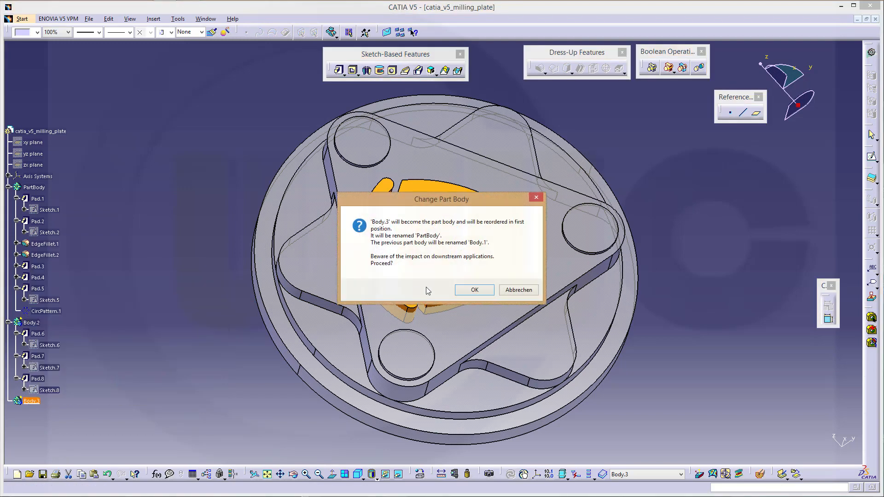
pyautogui.click(471, 291)
pyautogui.click(211, 324)
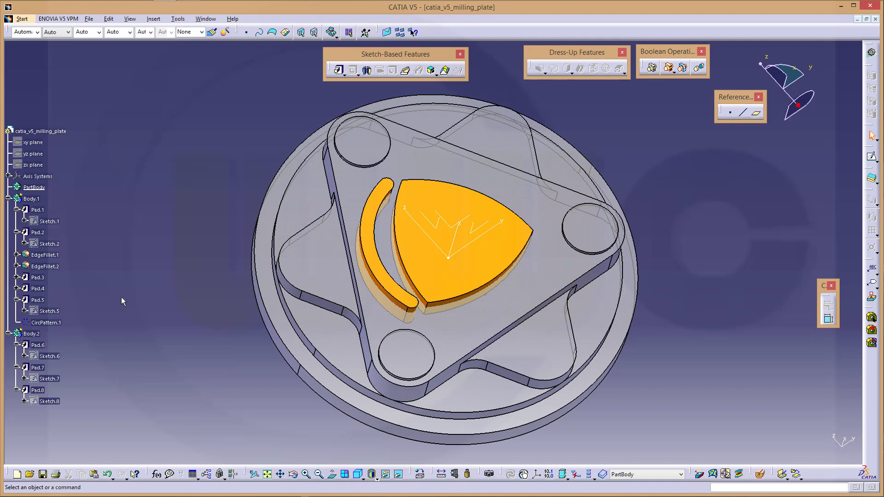
# Rename Body.1, which holds the plate geometry, as pad_body
pyautogui.rightClick(38, 202)
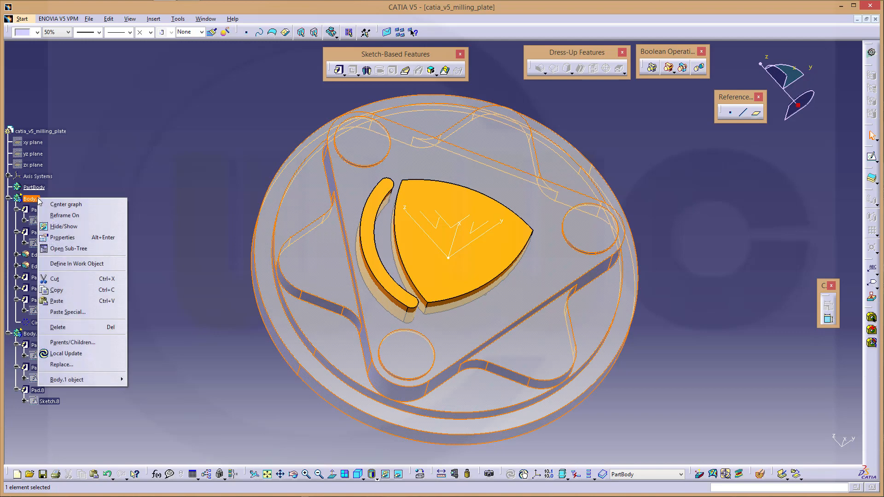
pyautogui.click(63, 237)
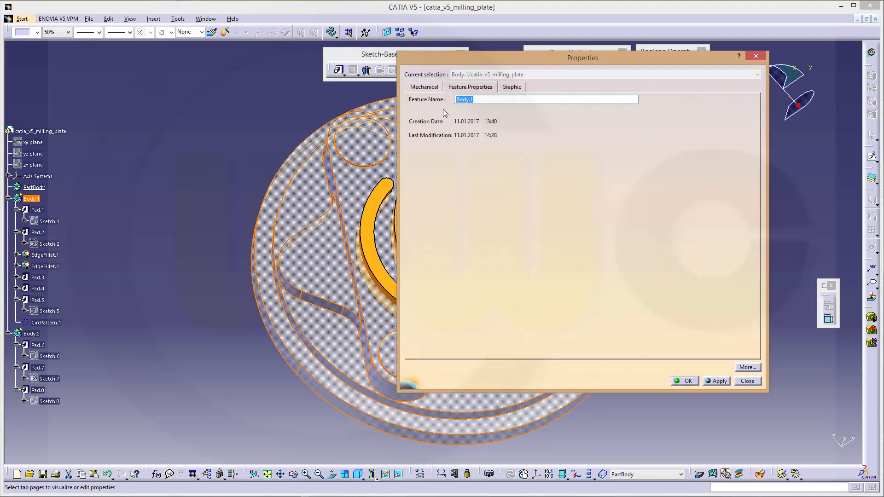
pyautogui.write('pa')
pyautogui.write('d_bod')
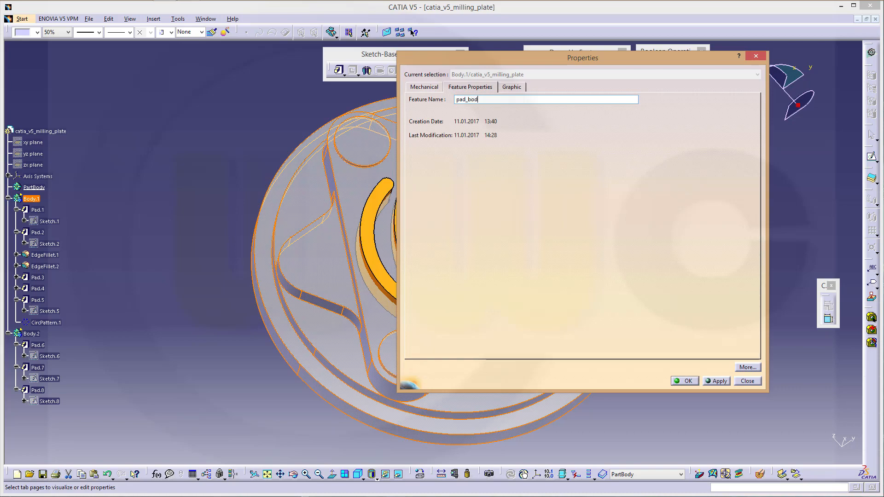
pyautogui.write('y')
pyautogui.press('Return')
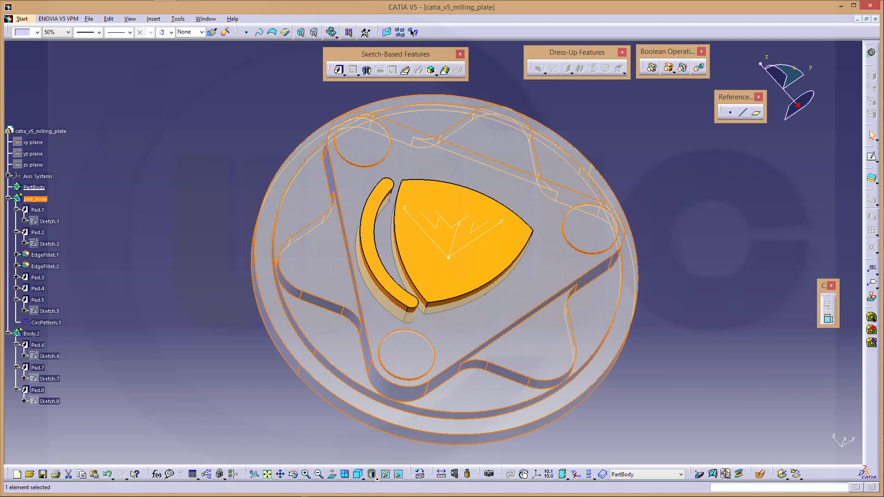
# Rename Body.2, which holds the orange cutting pads, as pocket_body
pyautogui.rightClick(33, 334)
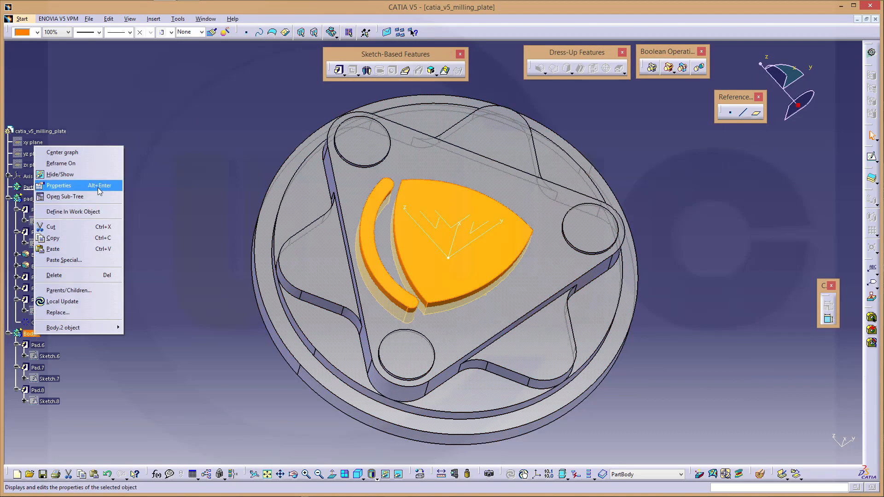
pyautogui.click(57, 185)
pyautogui.write('poc')
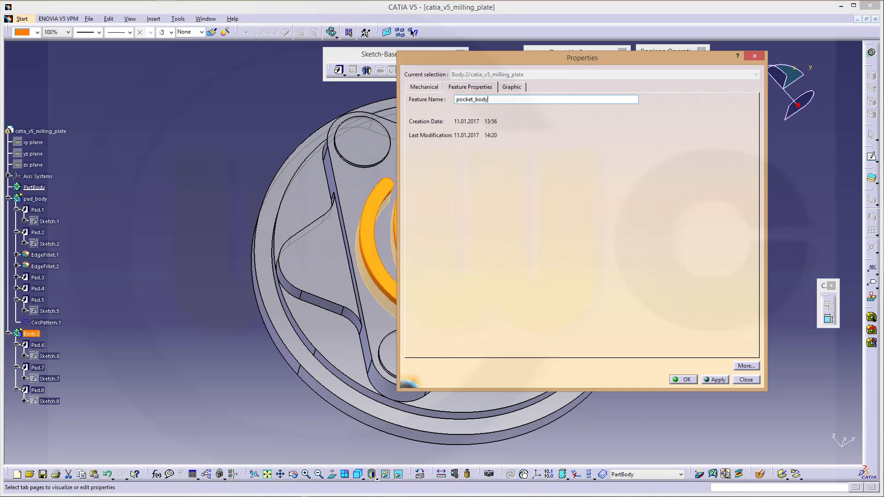
pyautogui.write('ket_body')
pyautogui.press('Return')
pyautogui.click(650, 144)
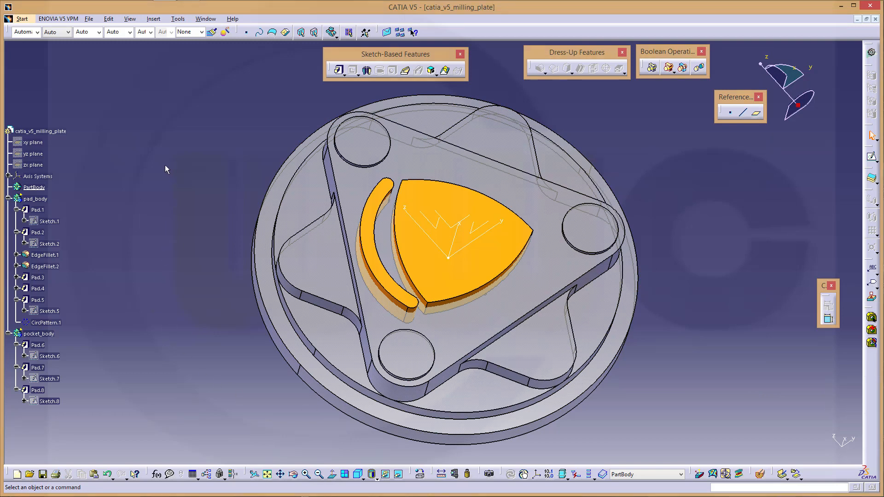
# Define pocket_body as the in-work object
pyautogui.rightClick(45, 332)
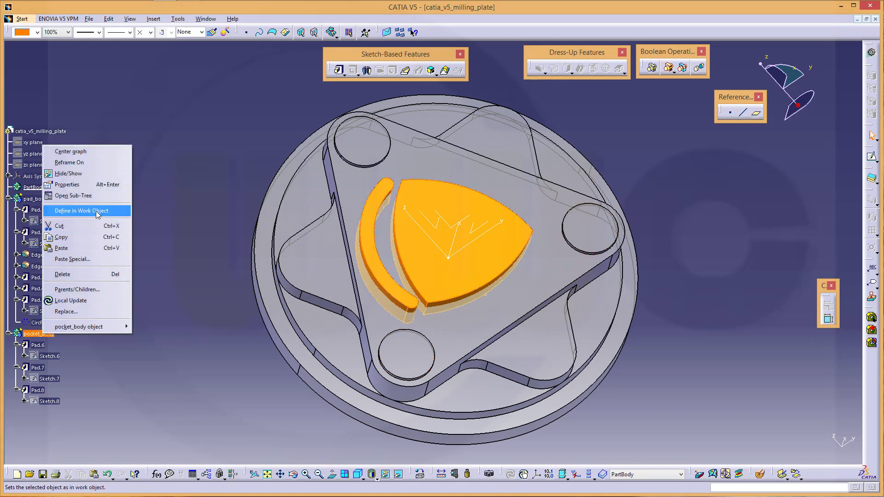
pyautogui.click(98, 212)
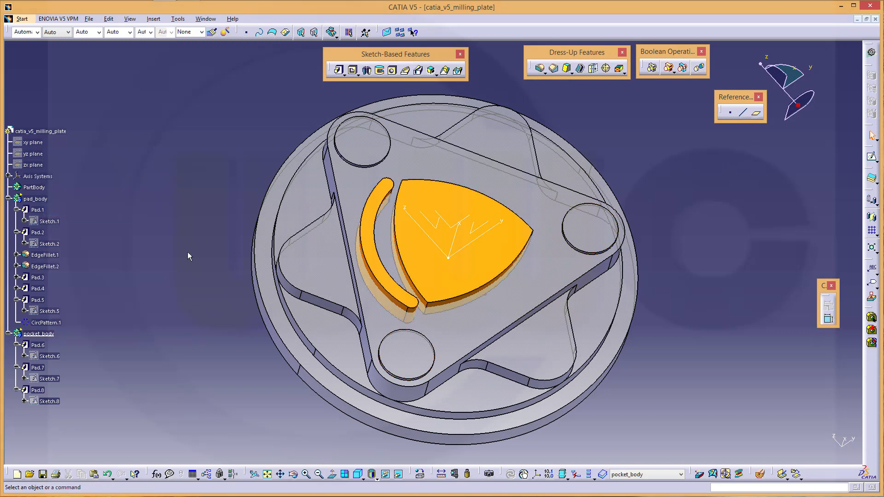
pyautogui.moveTo(675, 313); pyautogui.dragTo(678, 311, button='middle')
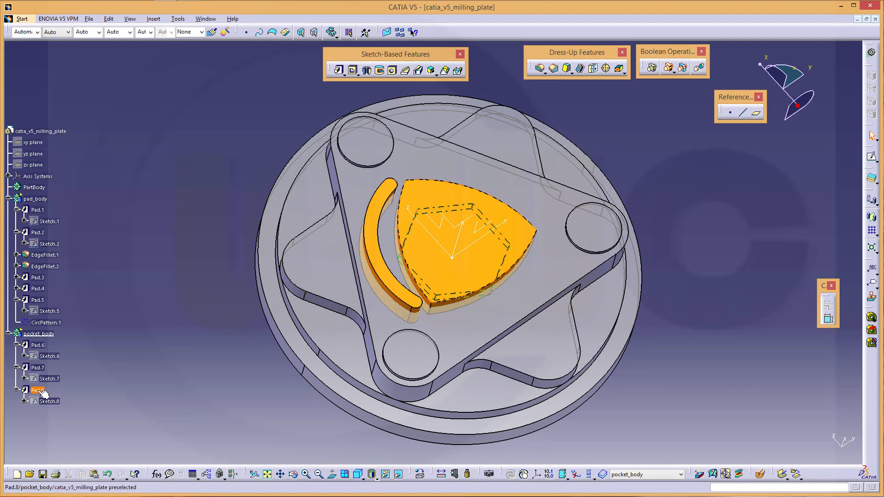
# Circularly pattern the curved slot pad as a complete crown of 3 instances, using the rounded triangle's top face as the reference
pyautogui.click(41, 346)
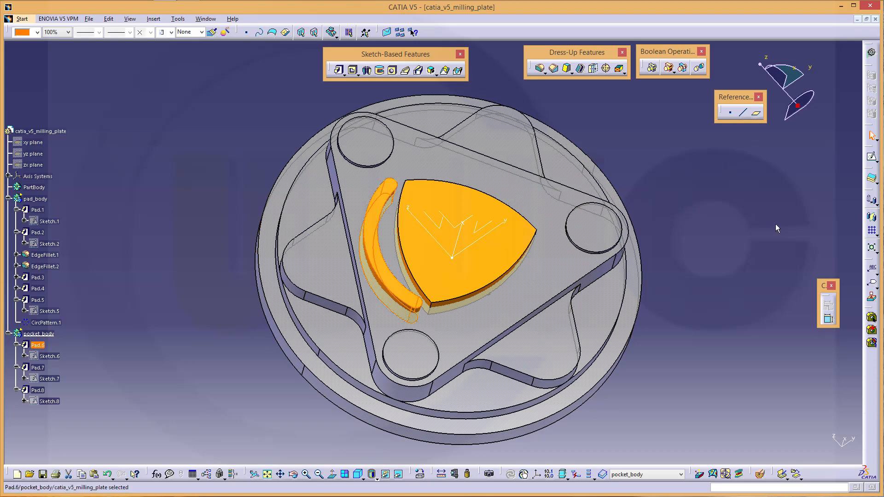
pyautogui.click(874, 233)
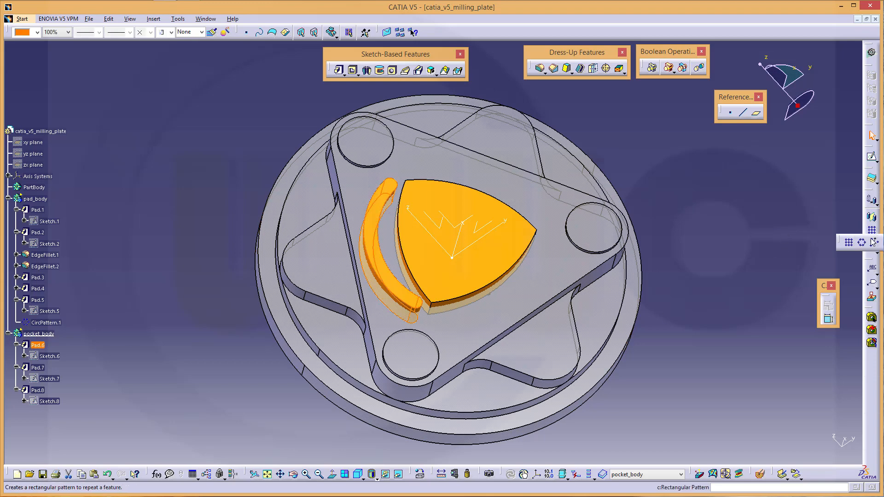
pyautogui.click(862, 245)
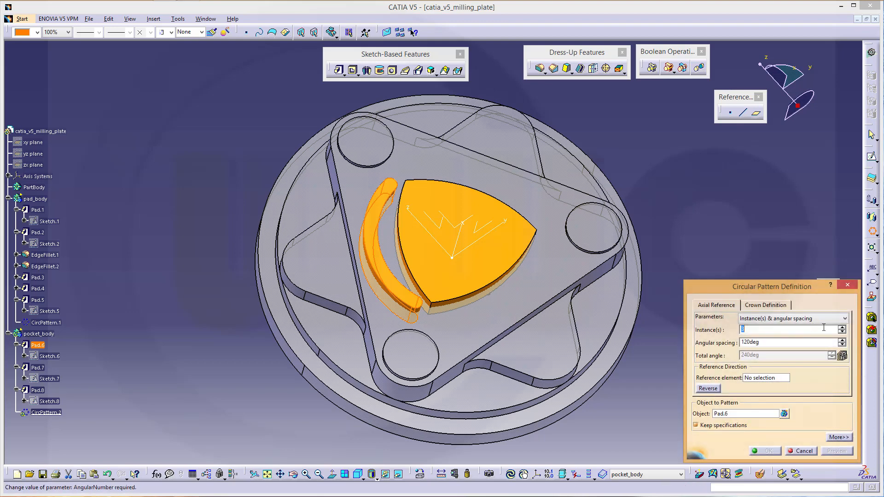
pyautogui.click(844, 318)
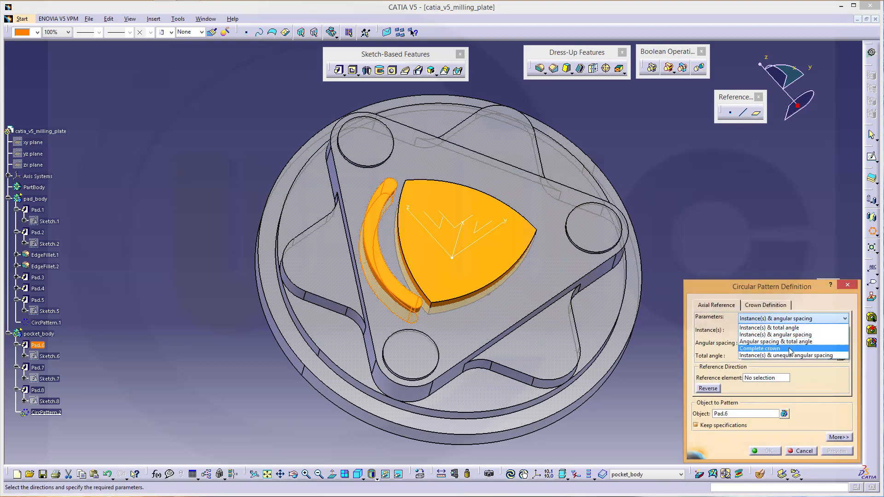
pyautogui.click(790, 349)
pyautogui.click(762, 378)
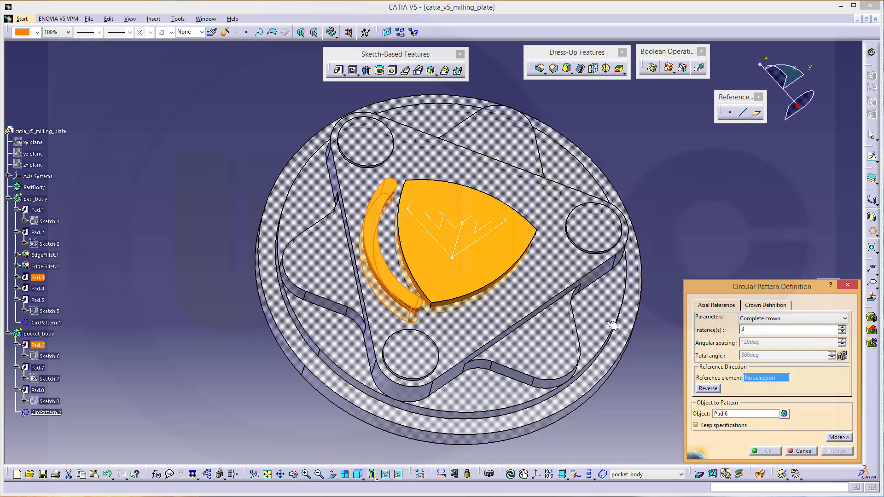
pyautogui.moveTo(612, 325); pyautogui.dragTo(415, 252, button='middle')
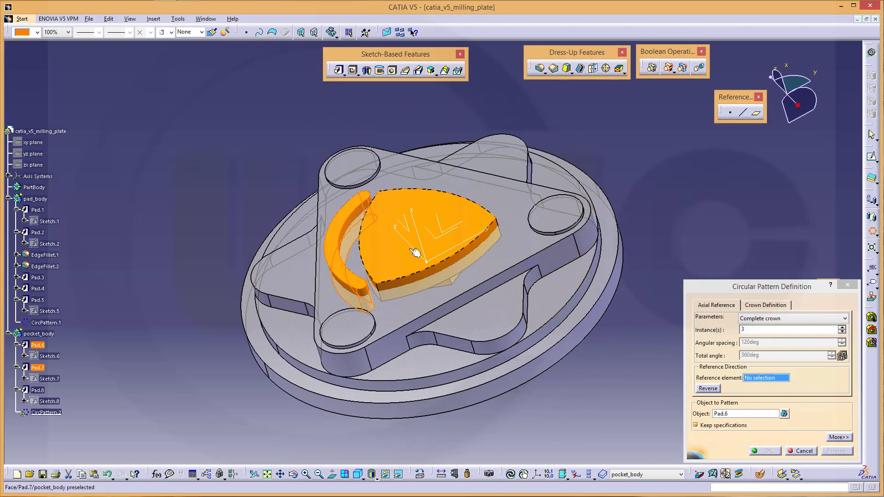
pyautogui.click(418, 214)
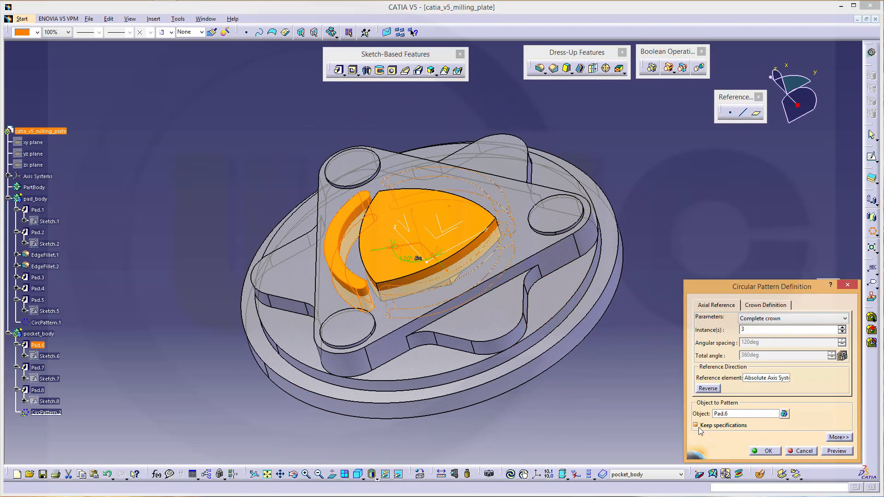
pyautogui.click(769, 451)
# Add pad_body to PartBody with the Boolean Add operation
pyautogui.moveTo(644, 357); pyautogui.dragTo(367, 189, button='middle')
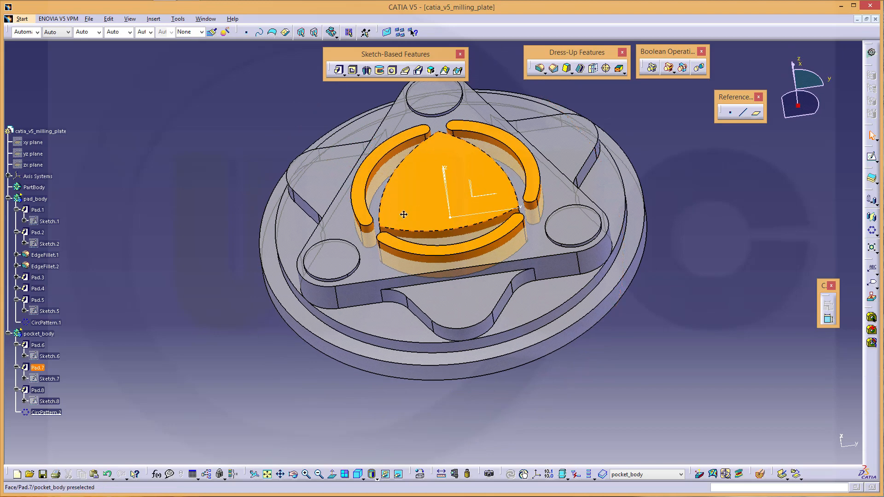
pyautogui.moveTo(404, 214); pyautogui.dragTo(350, 249, button='middle')
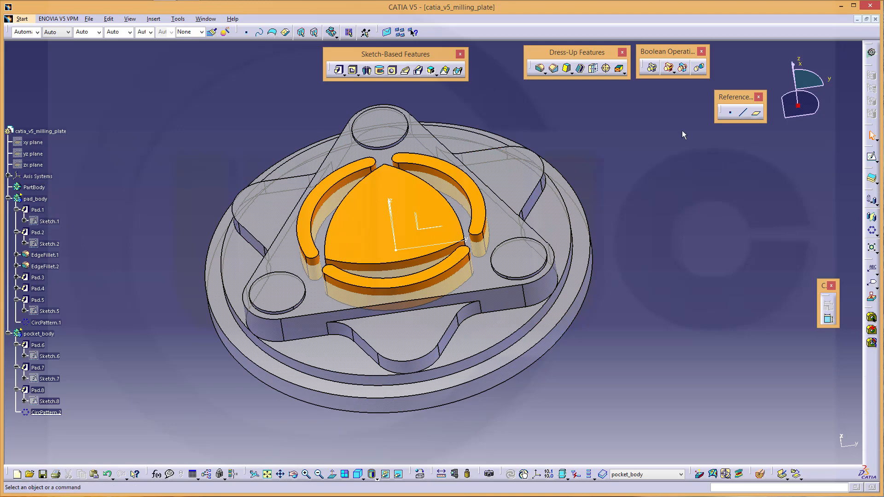
pyautogui.click(668, 68)
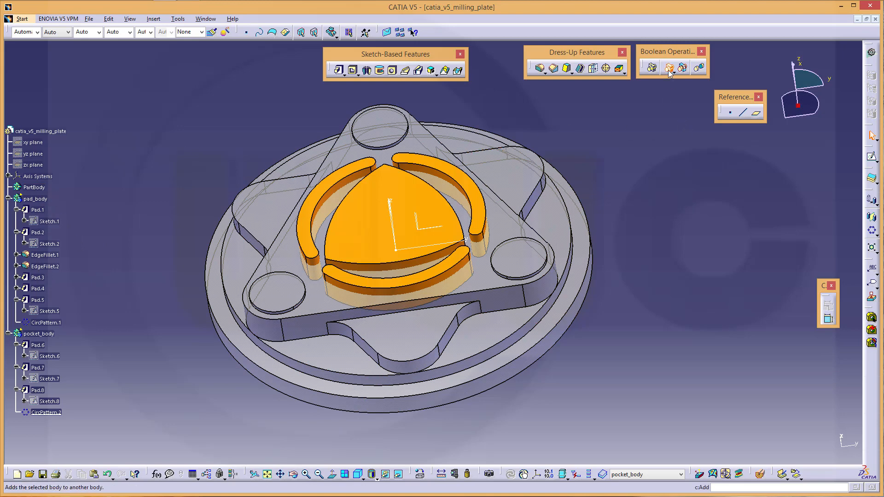
pyautogui.click(37, 198)
pyautogui.click(45, 188)
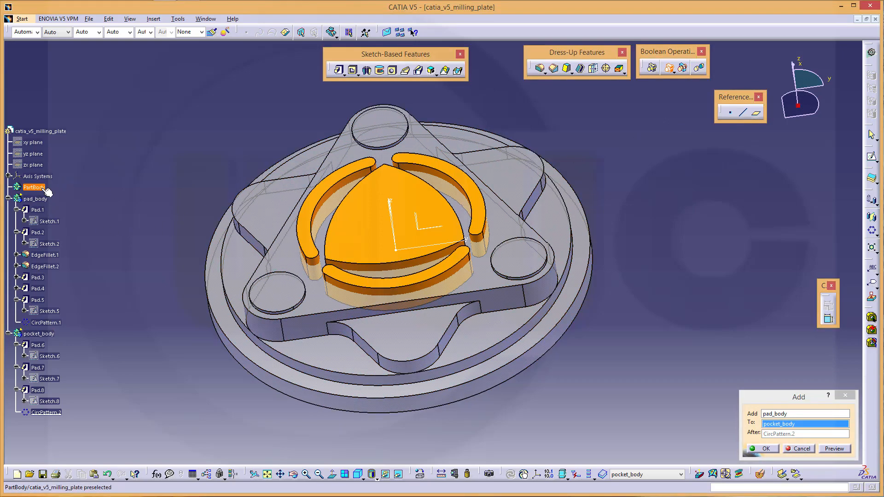
pyautogui.click(762, 451)
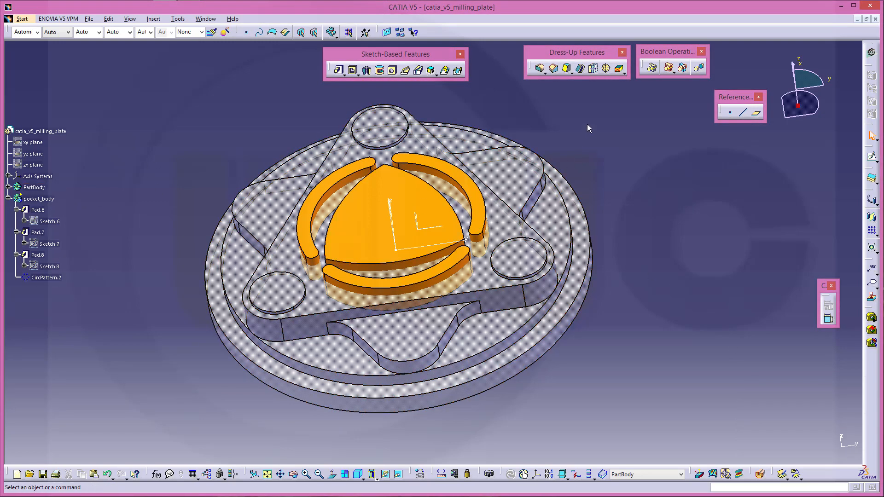
# Subtract pocket_body from PartBody with the Boolean Remove operation
pyautogui.click(670, 70)
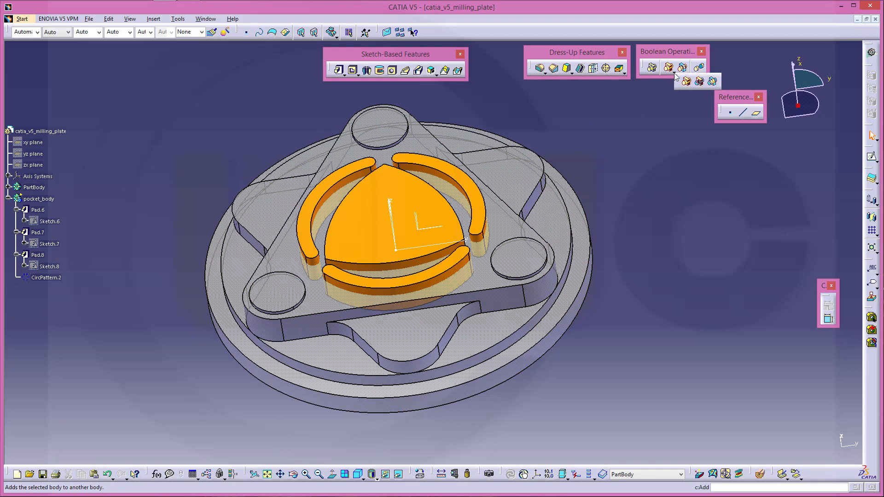
pyautogui.click(700, 82)
pyautogui.click(39, 199)
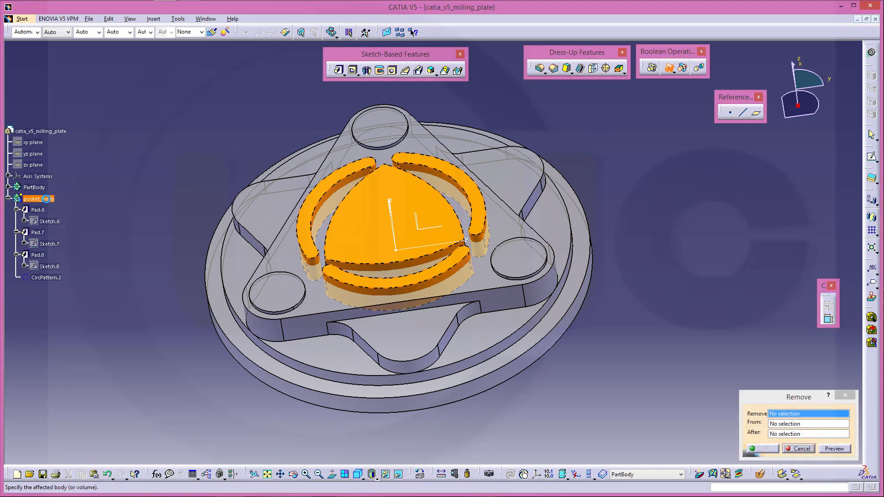
pyautogui.click(42, 189)
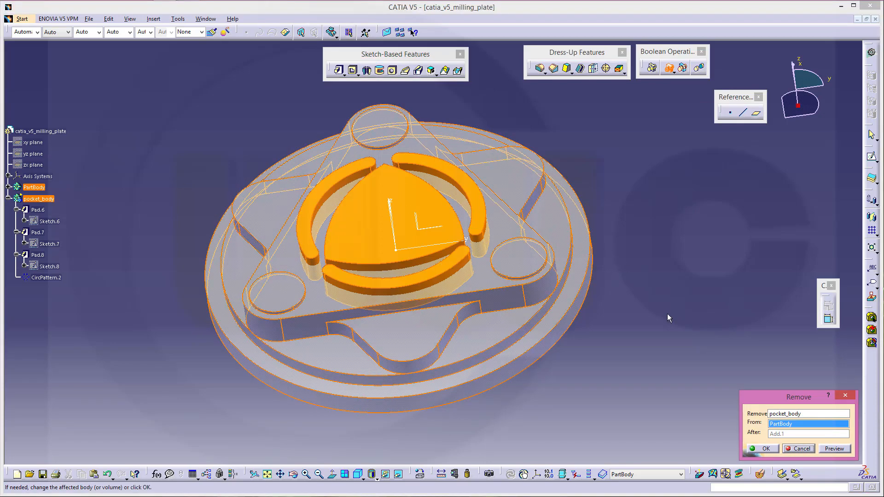
pyautogui.click(764, 448)
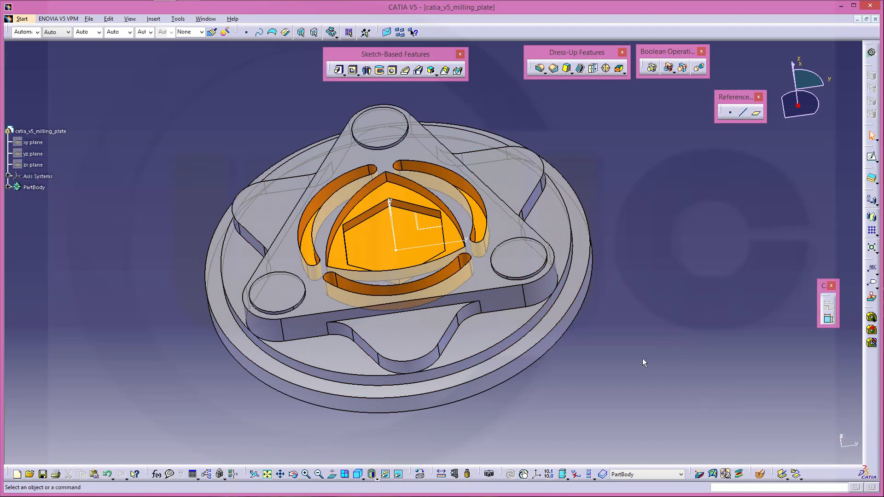
# Place a 10 mm hole on the round boss at the triangular pad's far corner, concentric with its edge, and check its positioning sketch
pyautogui.moveTo(410, 288); pyautogui.dragTo(389, 262, button='middle')
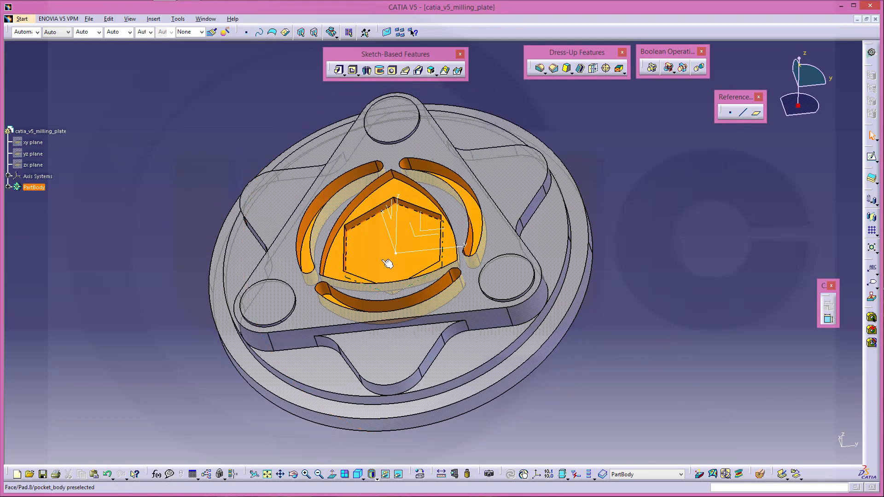
pyautogui.moveTo(399, 228); pyautogui.dragTo(417, 277, button='middle')
pyautogui.moveTo(249, 188); pyautogui.dragTo(310, 166, button='middle')
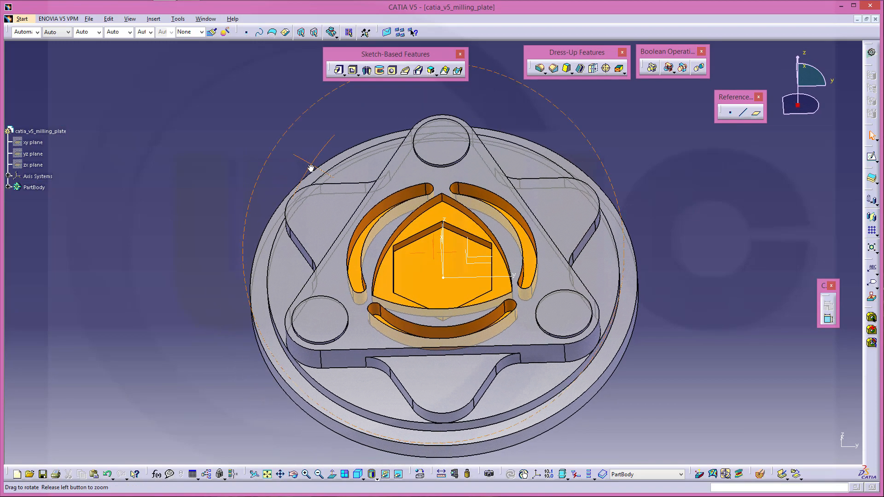
pyautogui.moveTo(636, 268); pyautogui.dragTo(600, 287, button='middle')
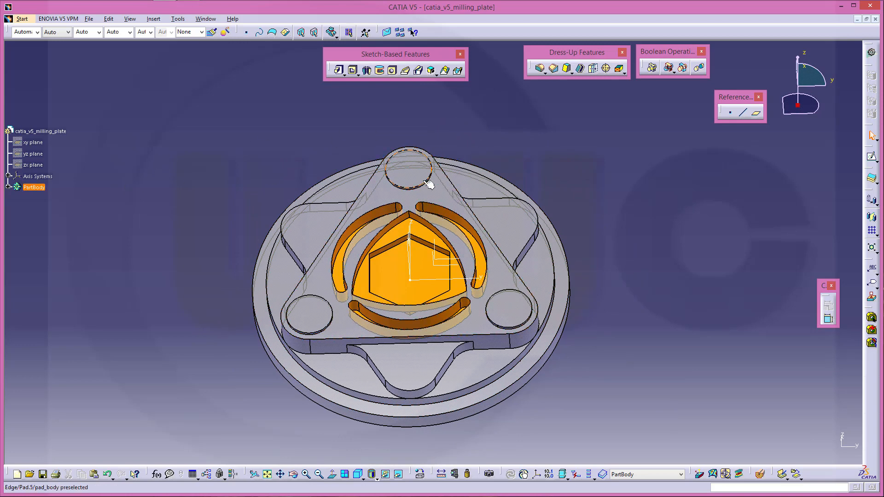
pyautogui.click(429, 184)
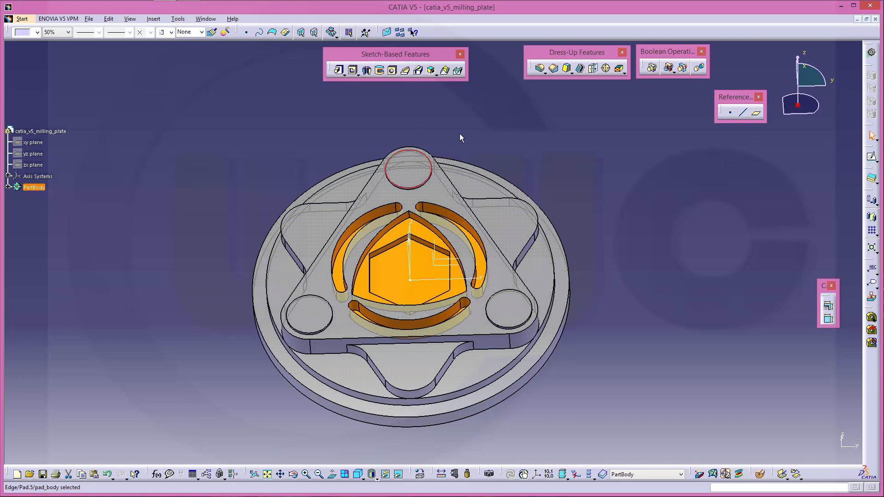
pyautogui.click(392, 71)
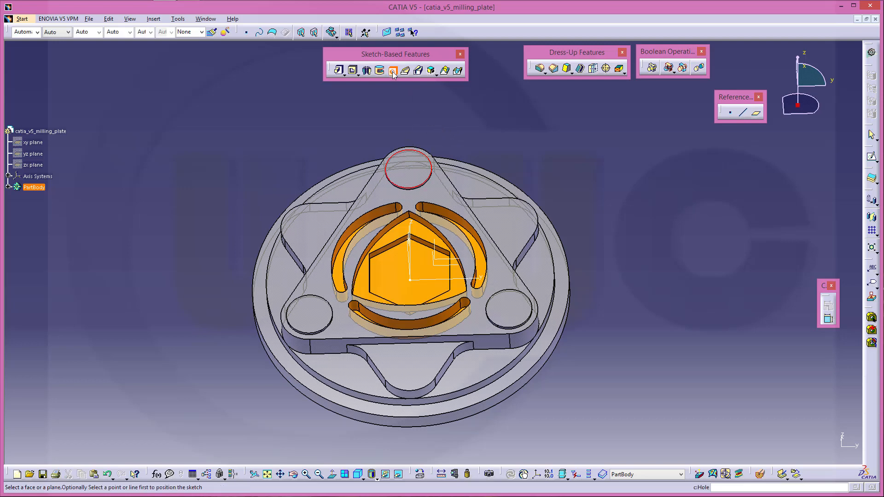
pyautogui.click(413, 171)
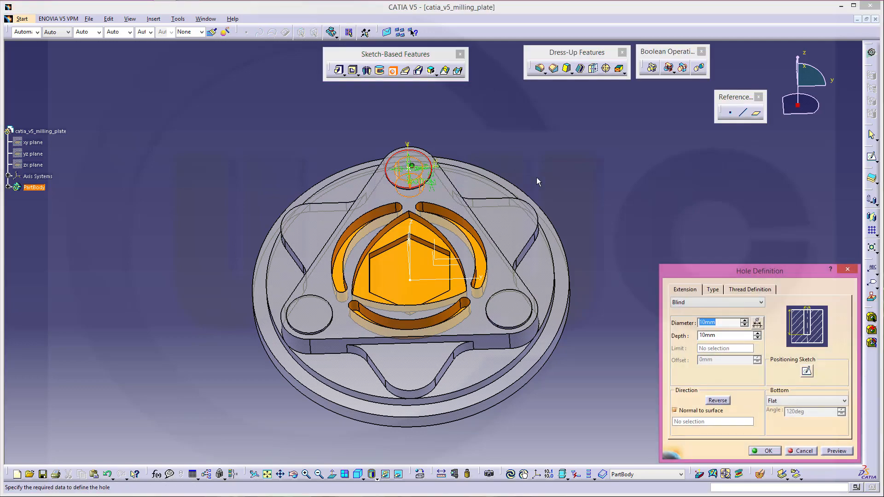
pyautogui.click(807, 370)
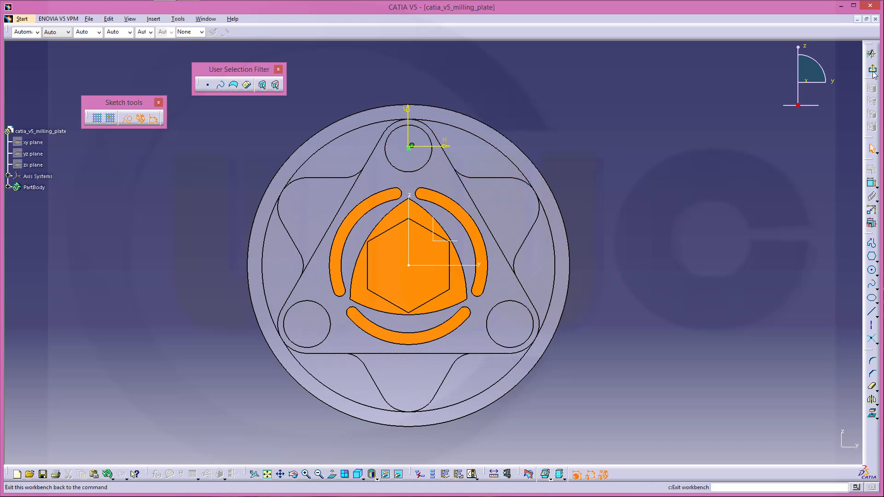
pyautogui.click(871, 54)
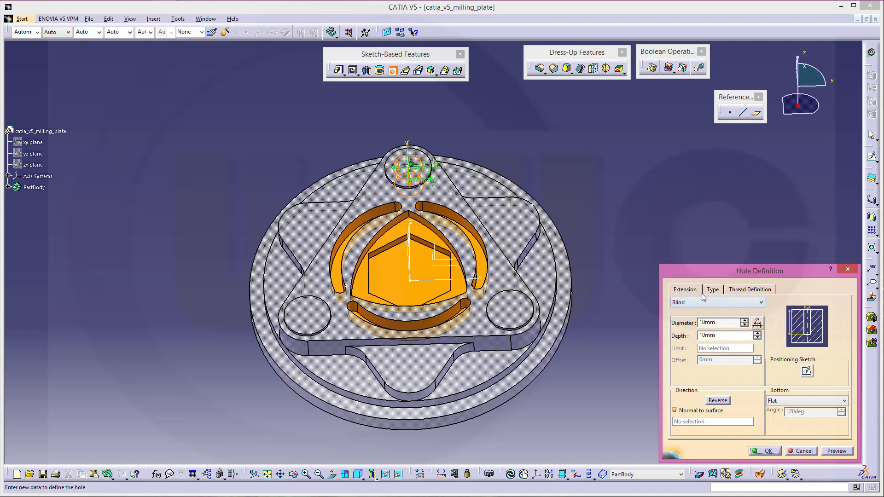
# Set the boss hole's extension to Up To Last and create the hole
pyautogui.click(761, 304)
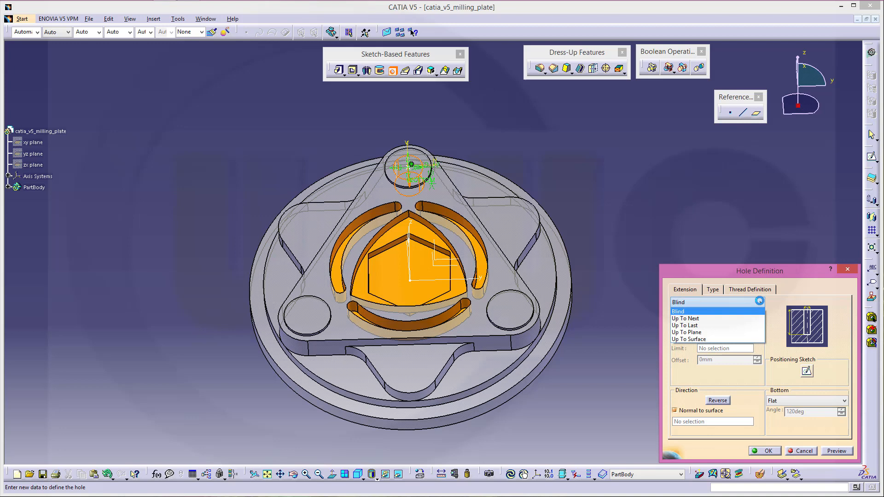
pyautogui.click(724, 321)
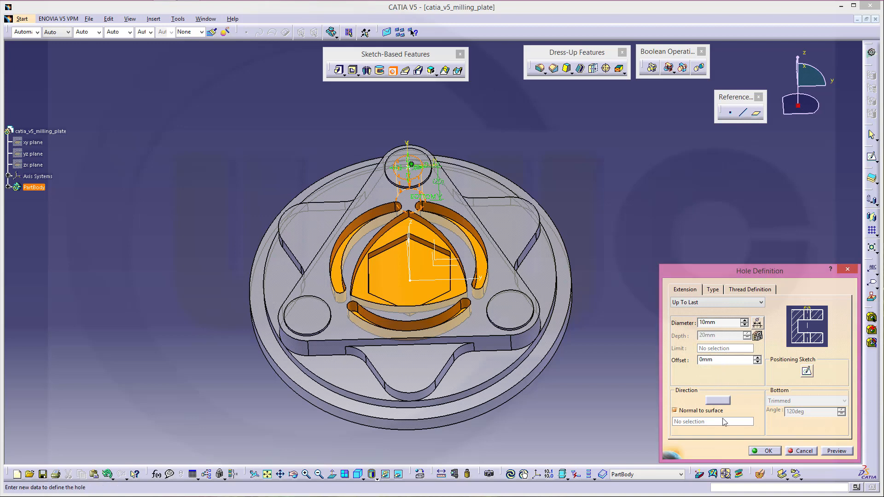
pyautogui.click(767, 452)
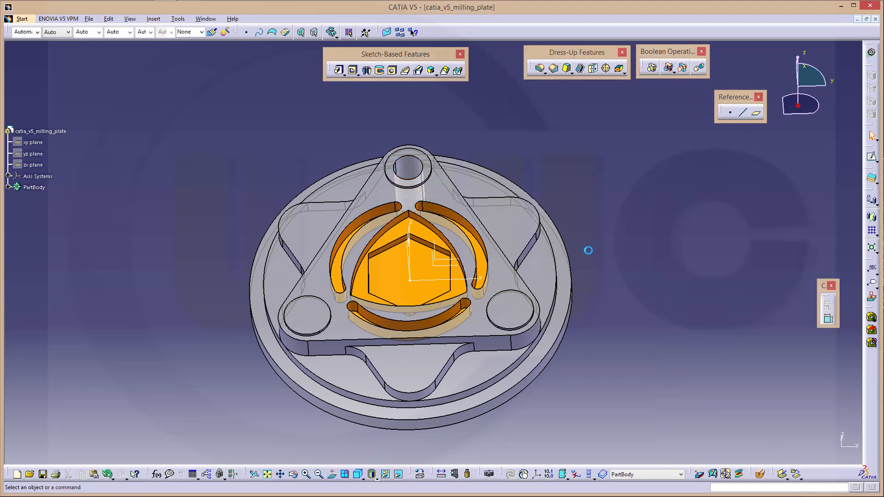
# Create a 10 mm Up To Last hole in the adjacent star-shaped lobe, concentric with the lobe's rounded corner edge
pyautogui.moveTo(588, 200); pyautogui.dragTo(605, 235, button='middle')
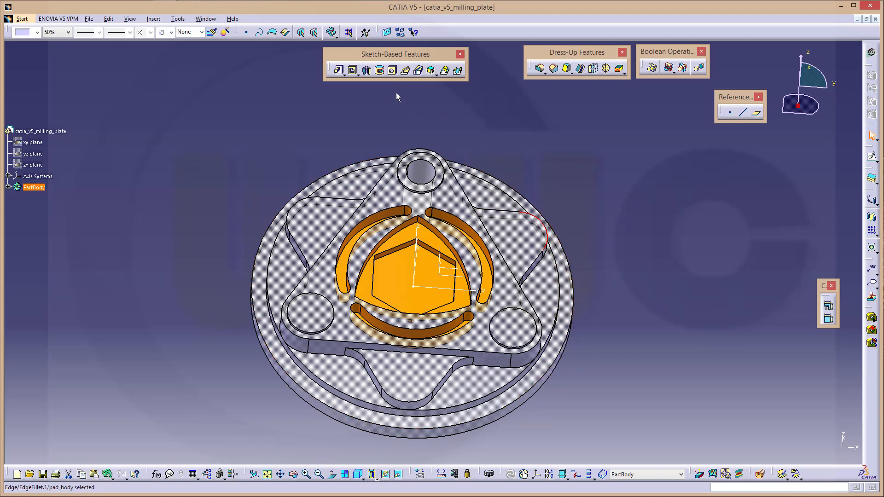
pyautogui.click(392, 70)
pyautogui.click(527, 237)
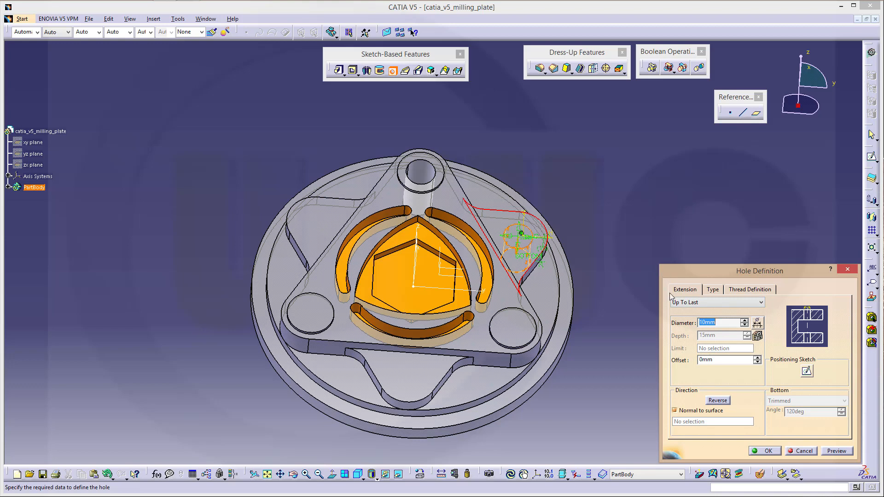
pyautogui.click(764, 451)
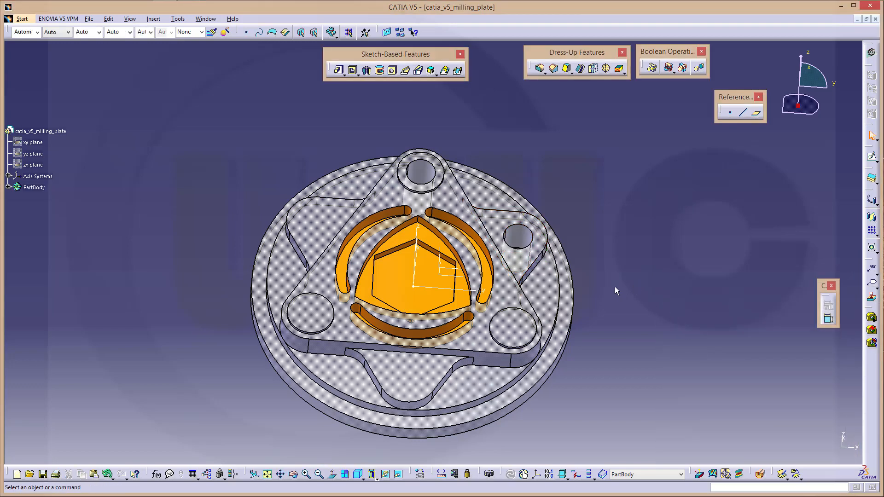
# Create a 4 mm Up To Last hole in the recessed disc face beside that lobe, concentric with the concave arc edge
pyautogui.moveTo(615, 290)
pyautogui.mouseDown(button='middle')
pyautogui.moveTo(623, 261)
pyautogui.moveTo(613, 295)
pyautogui.mouseUp(button='middle')
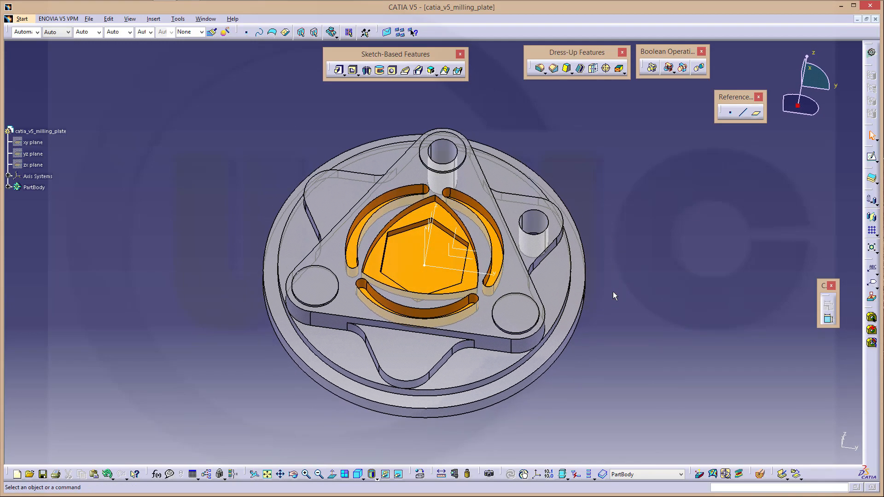
pyautogui.moveTo(591, 364); pyautogui.dragTo(546, 363, button='middle')
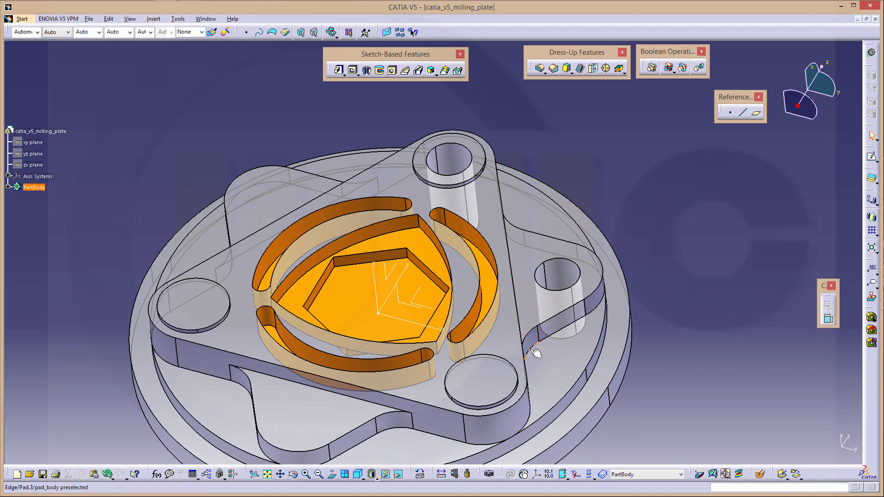
pyautogui.click(536, 354)
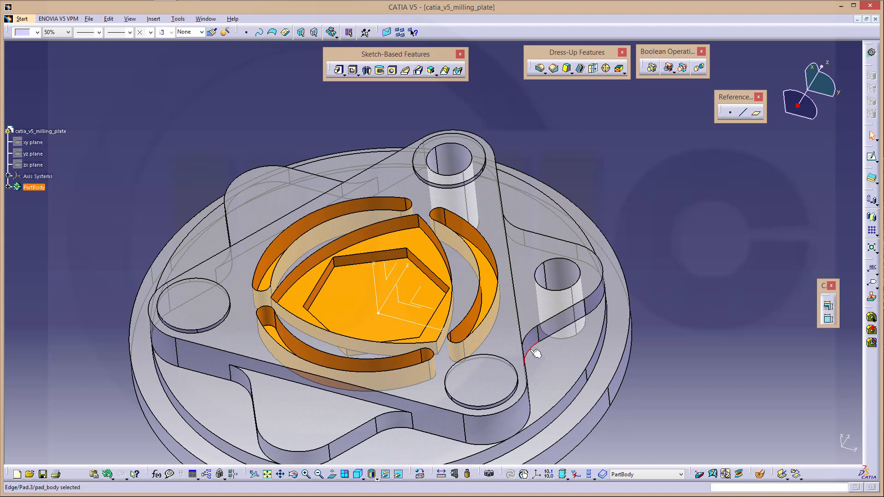
pyautogui.click(393, 70)
pyautogui.click(550, 365)
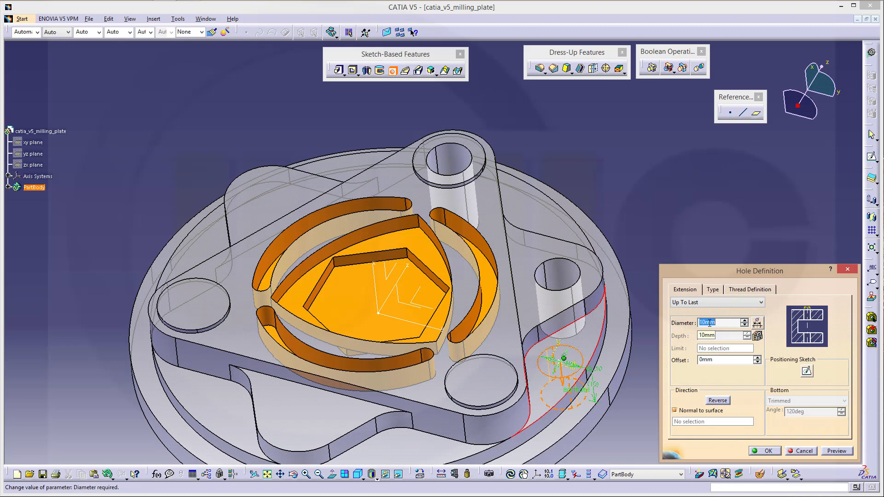
pyautogui.write('4')
pyautogui.press('Return')
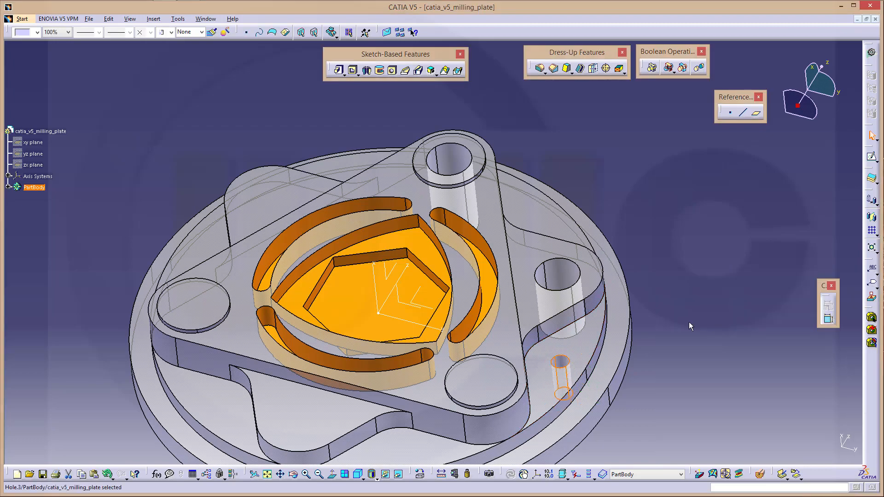
# Start a 4 mm Up To Last hole on the hexagonal pocket's floor and open its positioning sketch
pyautogui.click(690, 327)
pyautogui.moveTo(403, 340); pyautogui.dragTo(444, 263, button='middle')
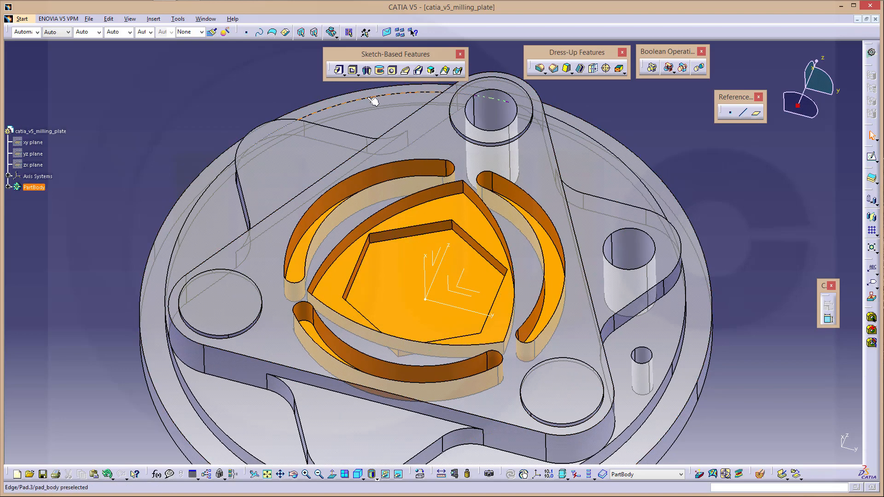
pyautogui.click(392, 71)
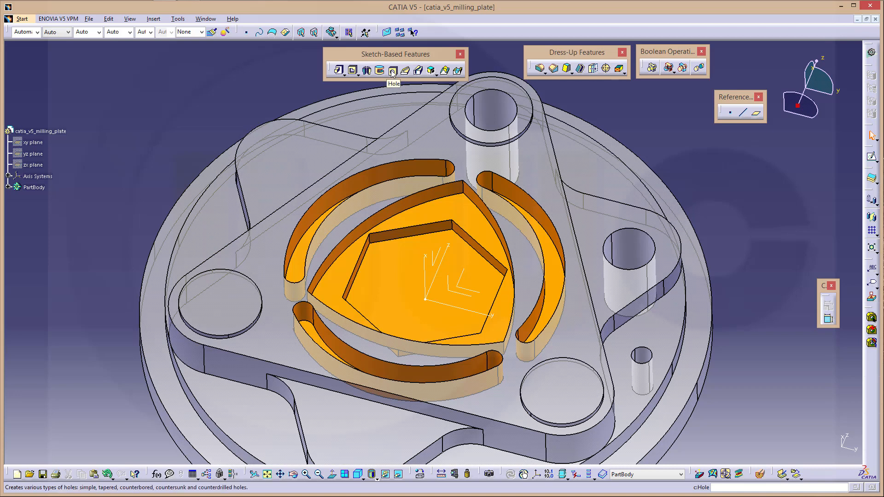
pyautogui.click(410, 258)
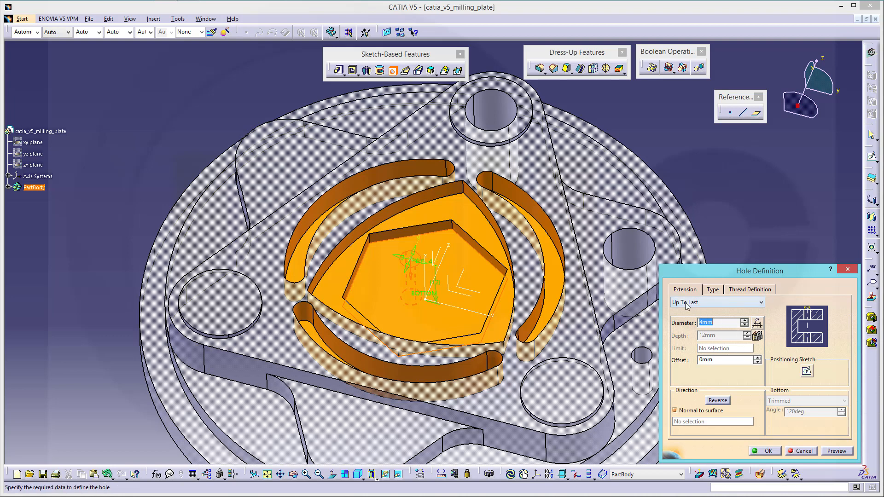
pyautogui.click(806, 371)
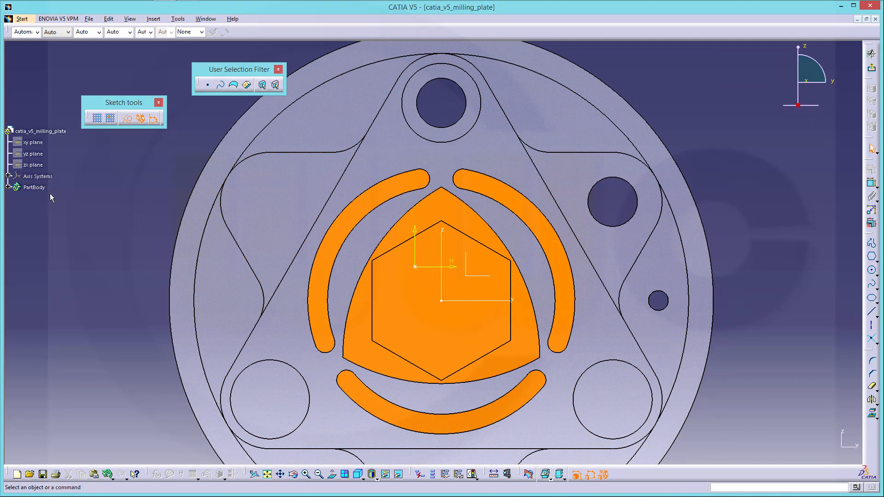
# Hide the origin, HDirection and VDirection of the positioning sketch's absolute axis
pyautogui.click(8, 186)
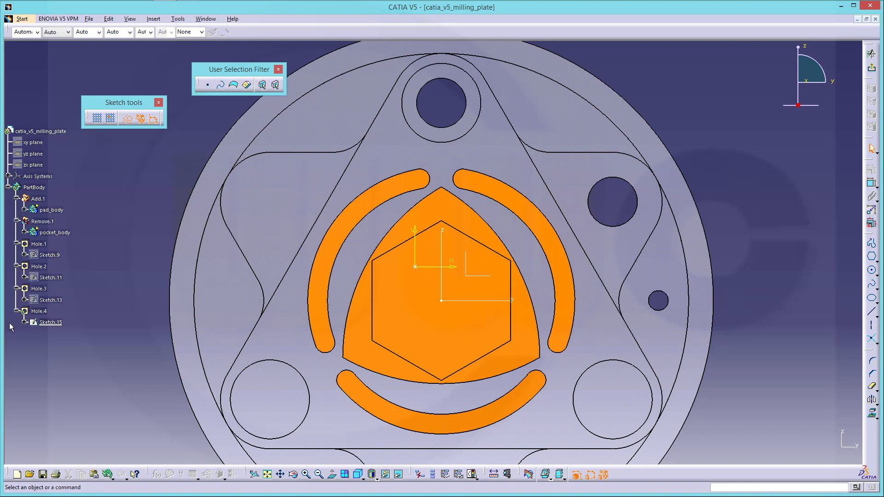
pyautogui.click(24, 323)
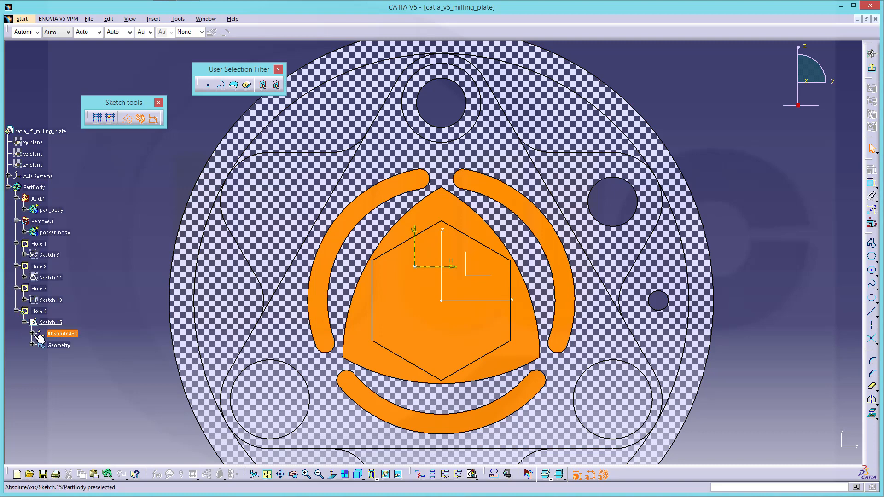
pyautogui.click(63, 345)
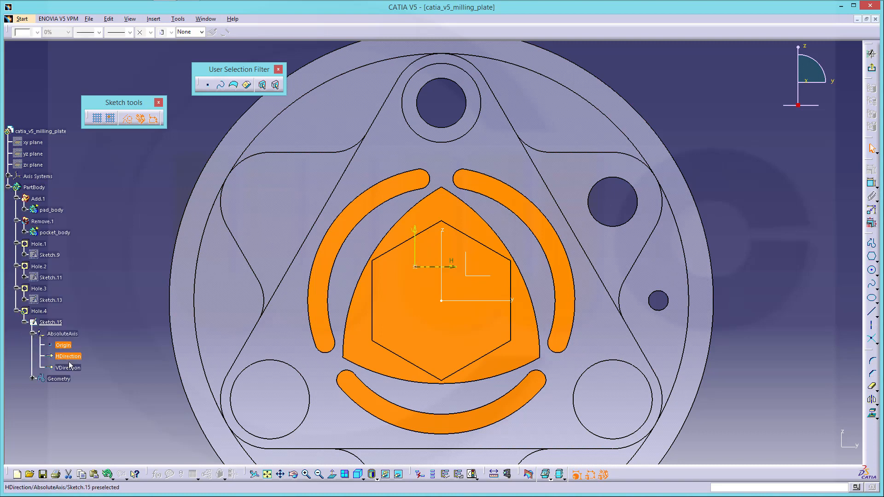
pyautogui.keyDown('shift'); pyautogui.click(69, 367); pyautogui.keyUp('shift')
pyautogui.rightClick(74, 367)
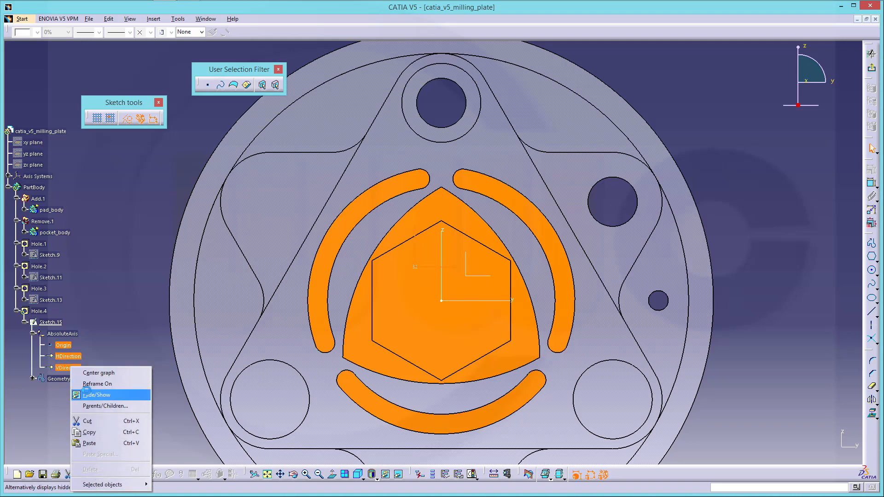
pyautogui.click(97, 393)
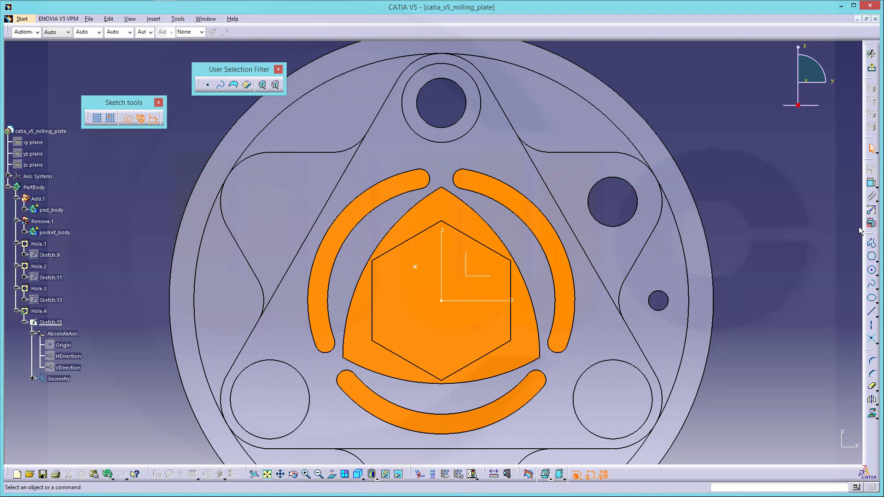
# Constrain the hole's centre point coincident with the part's vertical Z axis
pyautogui.click(871, 183)
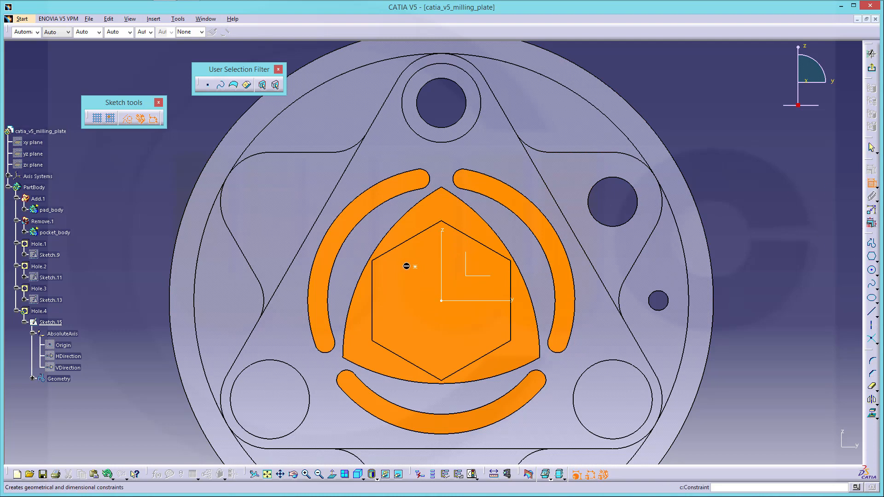
pyautogui.click(406, 266)
pyautogui.click(441, 235)
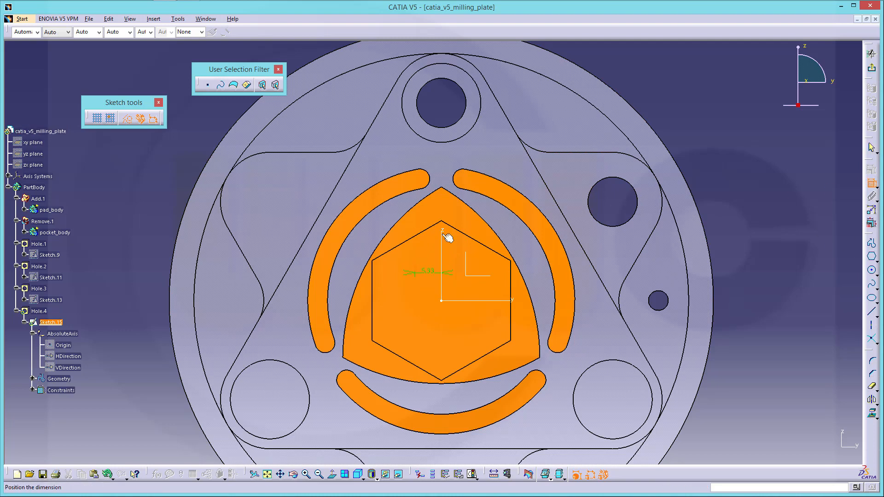
pyautogui.rightClick(446, 236)
pyautogui.click(474, 296)
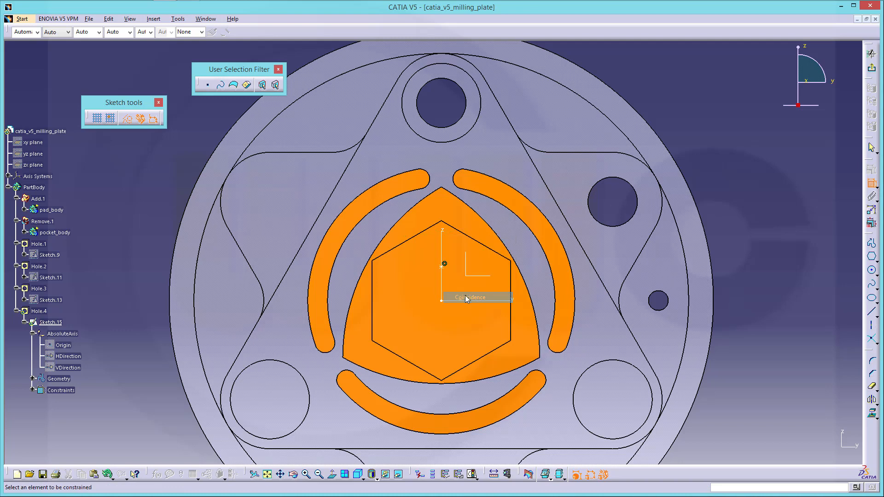
# Dimension the hole's centre point from the part's horizontal Y axis and set the distance to 11 mm
pyautogui.click(445, 264)
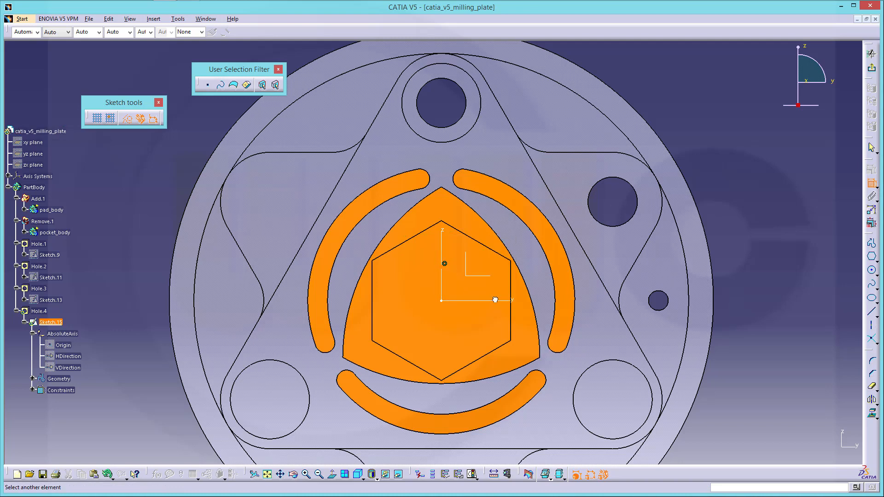
pyautogui.click(512, 302)
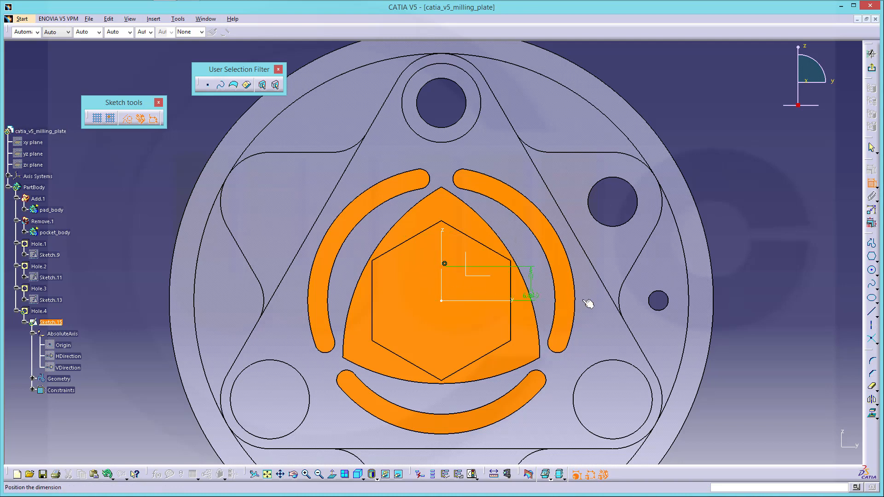
pyautogui.click(761, 287)
pyautogui.doubleClick(762, 288)
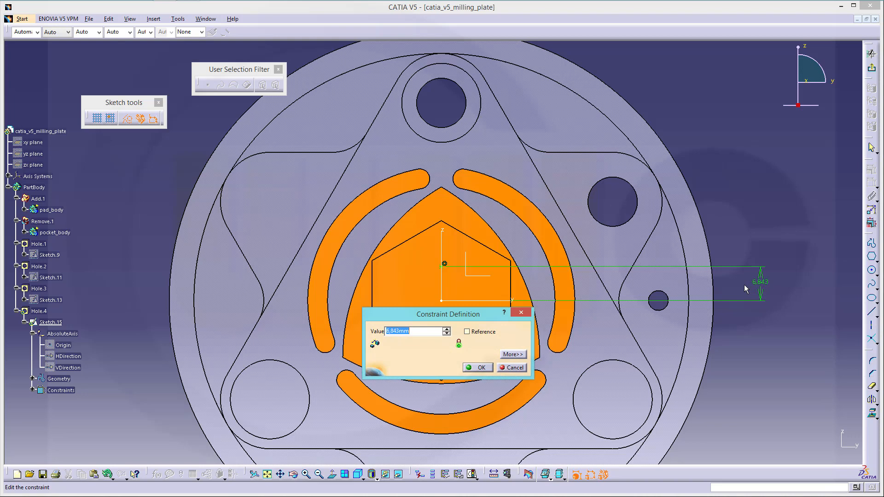
pyautogui.write('11')
pyautogui.press('Return')
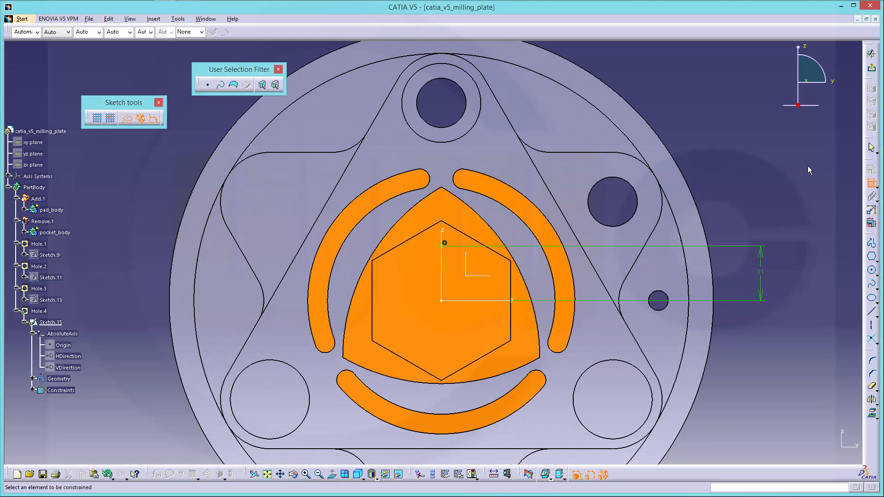
# Leave the positioning sketch and create the 4 mm Up To Last hole in the hexagonal pocket
pyautogui.click(871, 67)
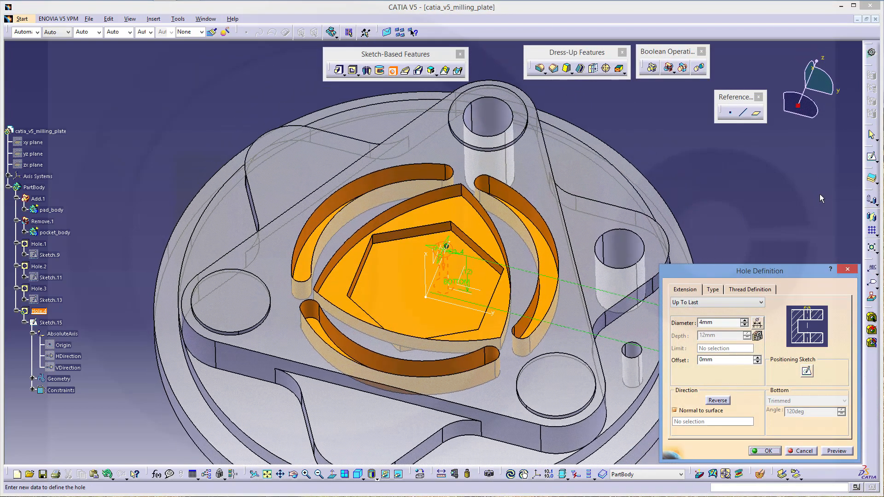
pyautogui.moveTo(690, 220); pyautogui.dragTo(575, 248, button='middle')
pyautogui.click(766, 451)
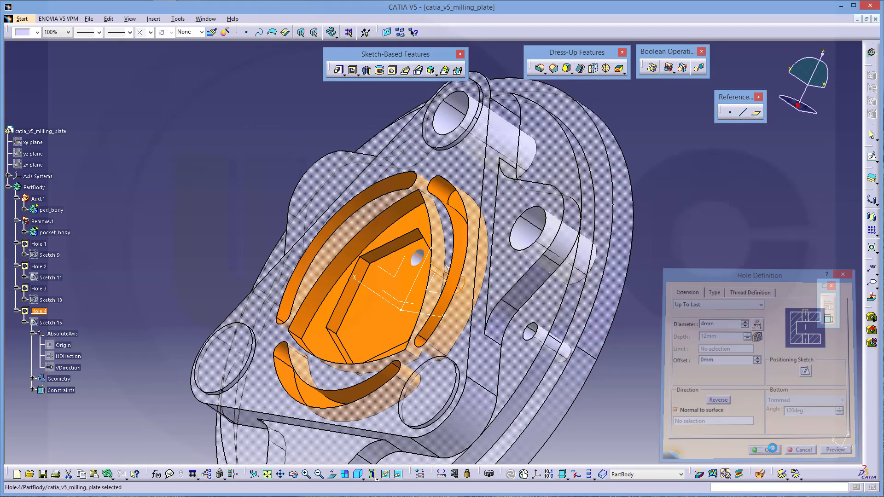
pyautogui.moveTo(586, 351); pyautogui.dragTo(432, 288, button='middle')
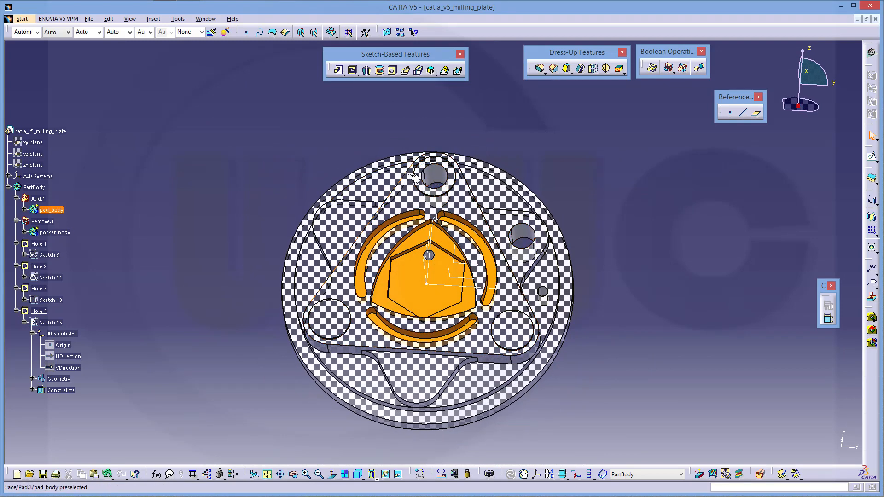
# Set up a circular pattern of Hole.1 and Hole.2 as a complete crown with 3 instances
pyautogui.click(16, 311)
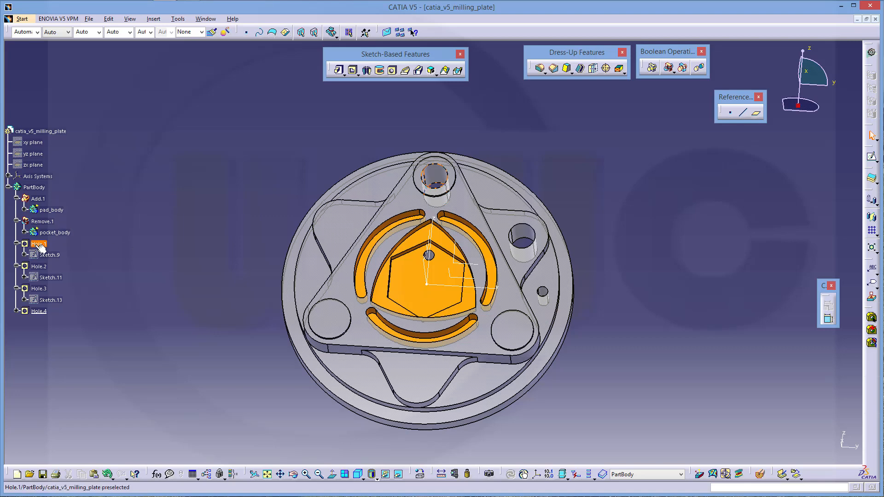
pyautogui.click(40, 244)
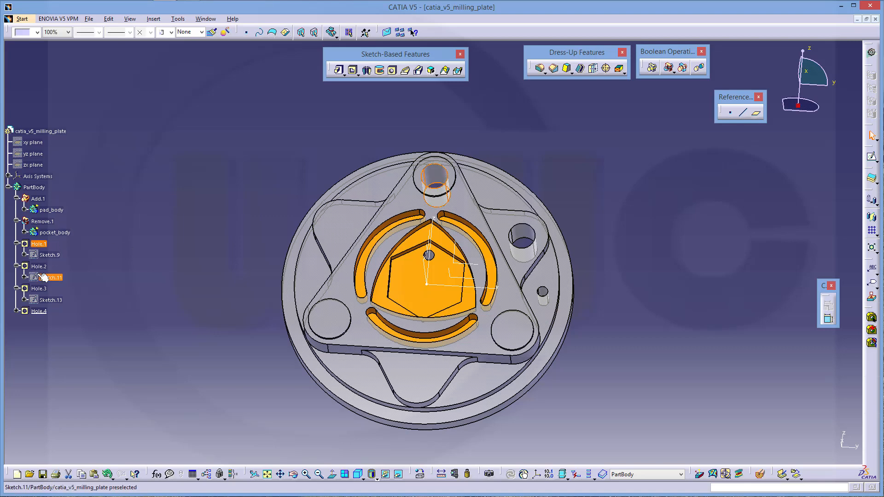
pyautogui.keyDown('ctrl'); pyautogui.click(37, 266); pyautogui.keyUp('ctrl')
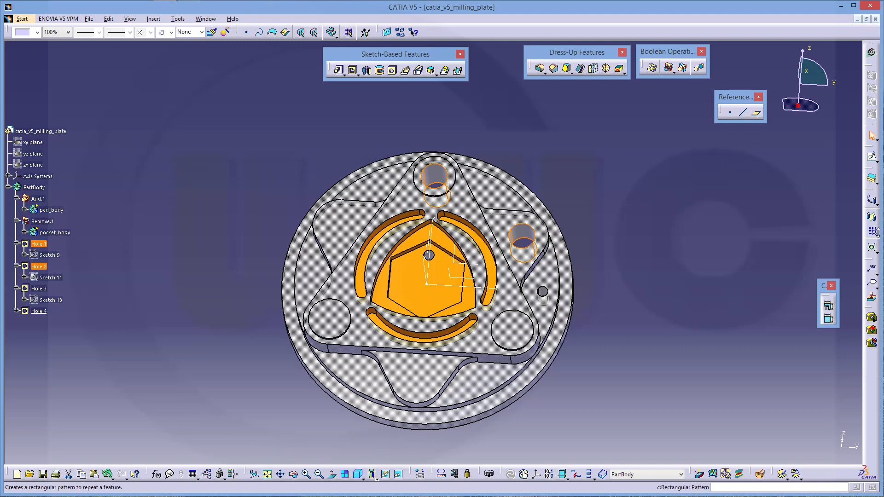
pyautogui.click(866, 245)
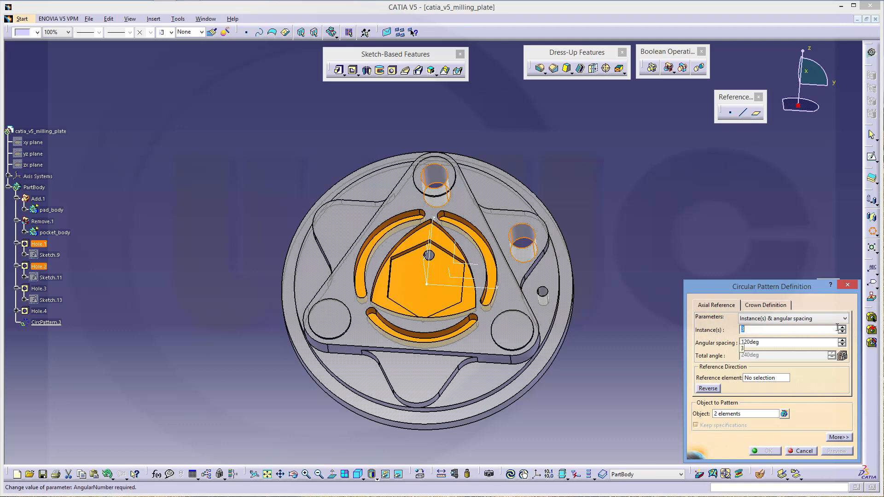
pyautogui.click(844, 319)
pyautogui.click(768, 349)
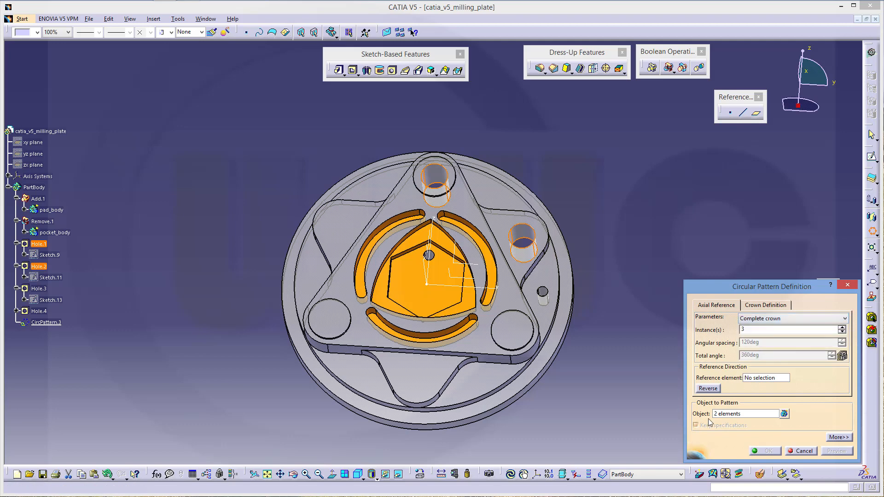
# Use the Absolute Axis System as the reference element and create the circular pattern of the large holes
pyautogui.click(760, 381)
pyautogui.moveTo(637, 347); pyautogui.dragTo(579, 335, button='middle')
pyautogui.click(422, 266)
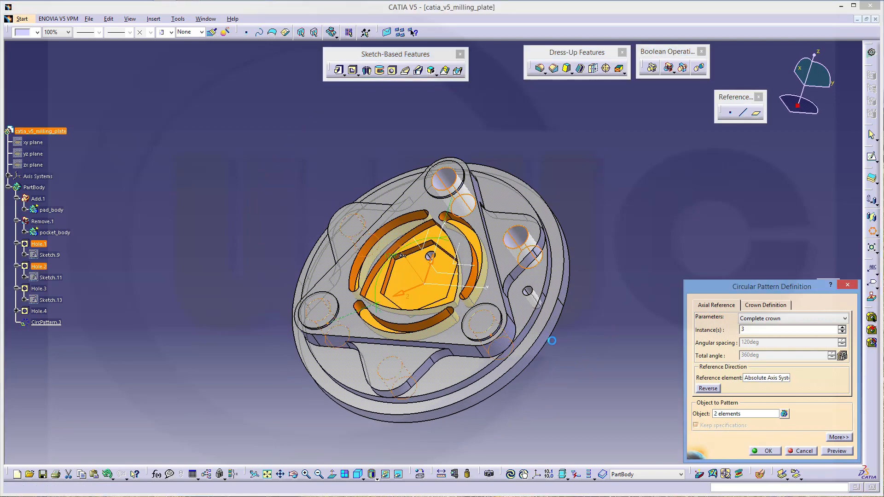
pyautogui.moveTo(564, 353)
pyautogui.mouseDown(button='middle')
pyautogui.moveTo(556, 348)
pyautogui.moveTo(571, 352)
pyautogui.mouseUp(button='middle')
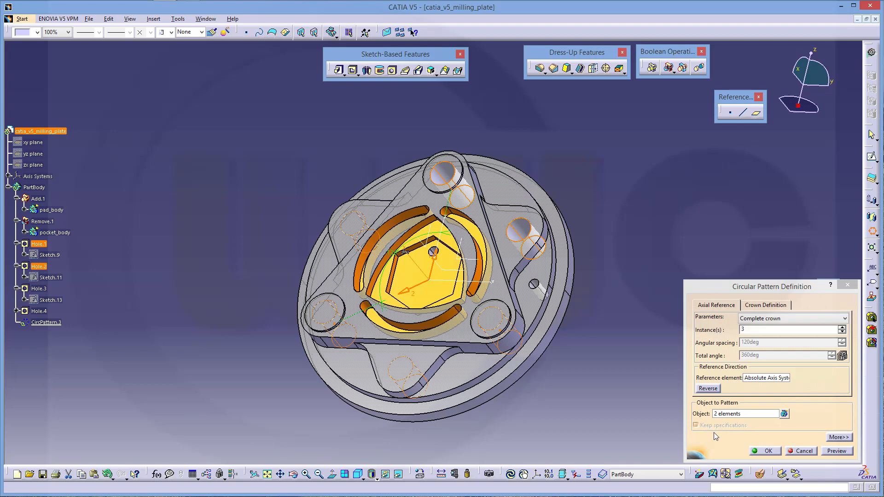
pyautogui.click(764, 451)
pyautogui.click(575, 383)
pyautogui.moveTo(577, 384); pyautogui.dragTo(594, 377, button='middle')
pyautogui.moveTo(360, 253); pyautogui.dragTo(404, 273, button='middle')
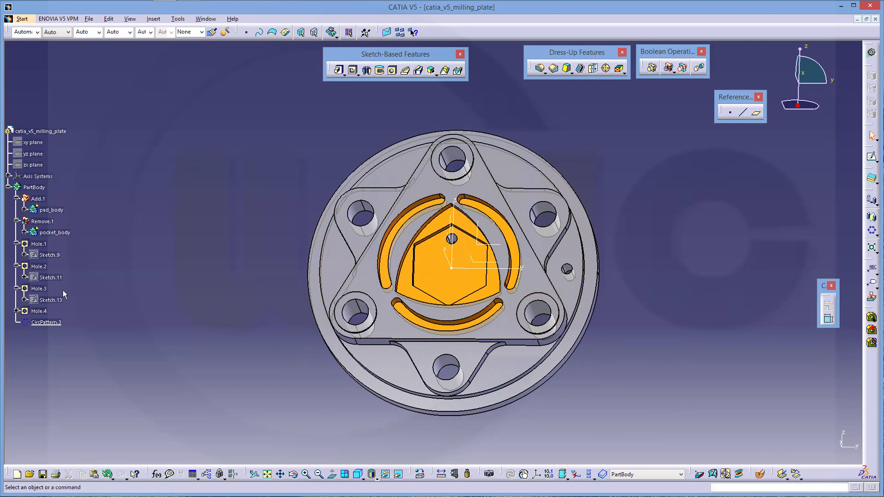
# Set up a circular pattern of Hole.3 and Hole.4 as a complete crown with 6 instances
pyautogui.click(39, 289)
pyautogui.keyDown('ctrl'); pyautogui.click(39, 311); pyautogui.keyUp('ctrl')
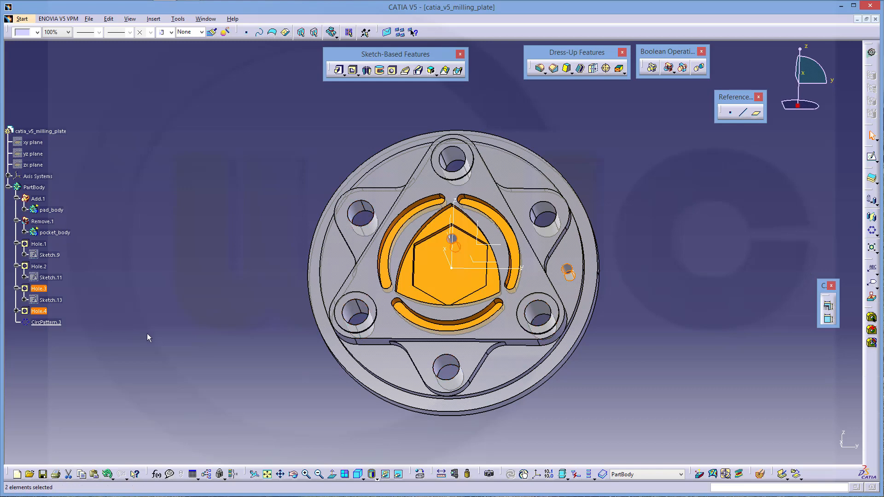
pyautogui.click(872, 232)
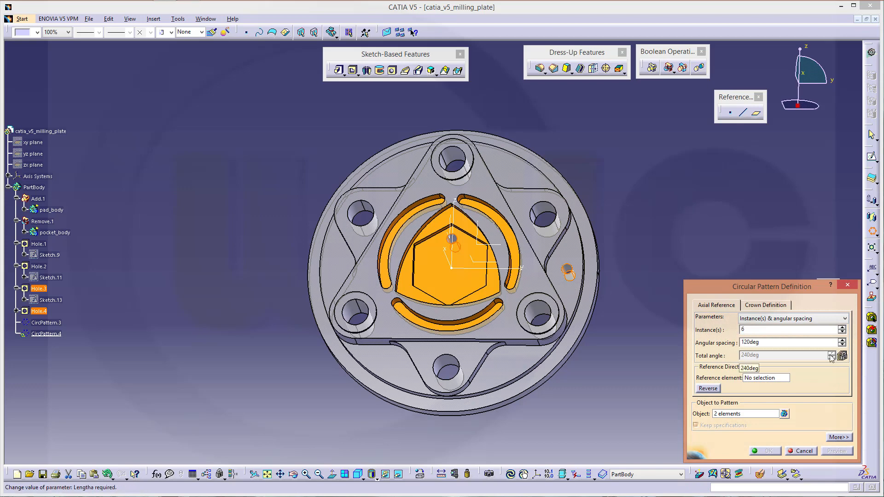
pyautogui.click(844, 318)
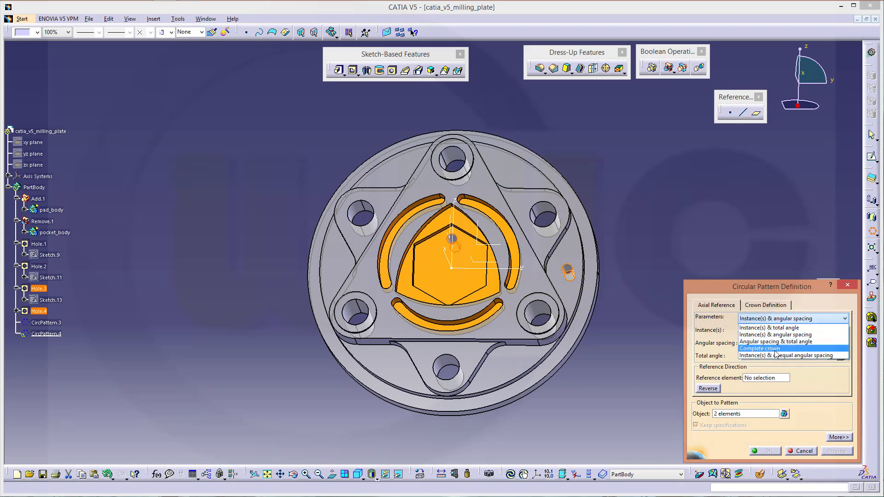
pyautogui.click(777, 349)
# Use the Absolute Axis System as the reference element and create the circular pattern of the 4 mm holes
pyautogui.click(752, 379)
pyautogui.moveTo(608, 265); pyautogui.dragTo(509, 276, button='middle')
pyautogui.click(40, 131)
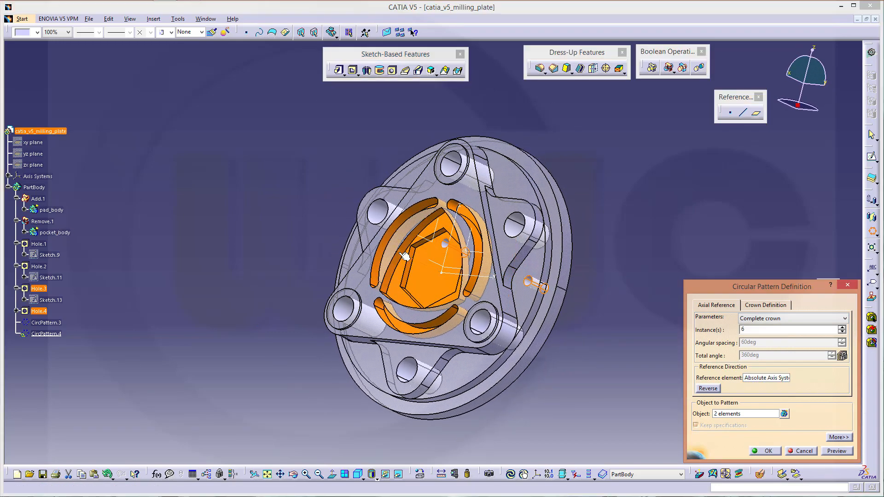
pyautogui.click(767, 450)
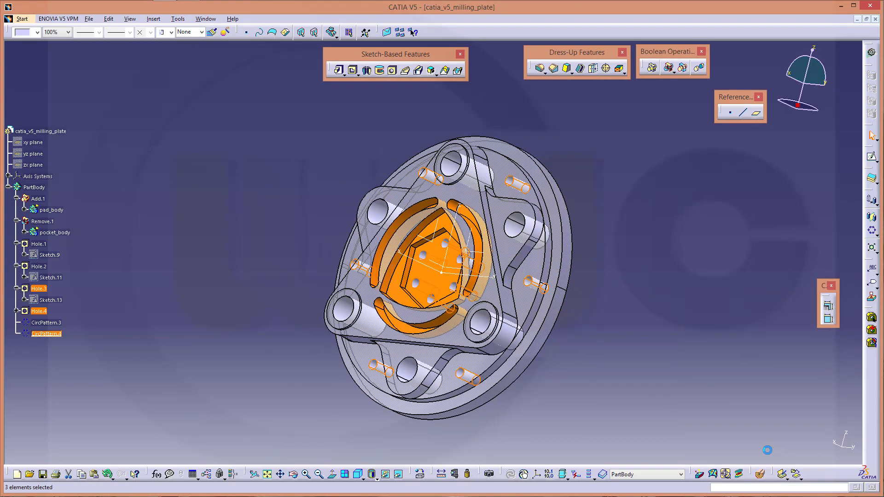
pyautogui.moveTo(559, 361); pyautogui.dragTo(400, 255, button='middle')
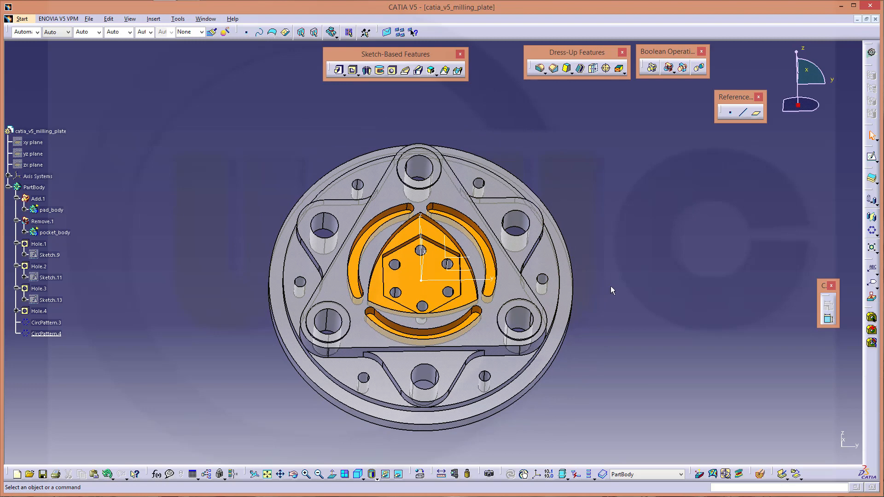